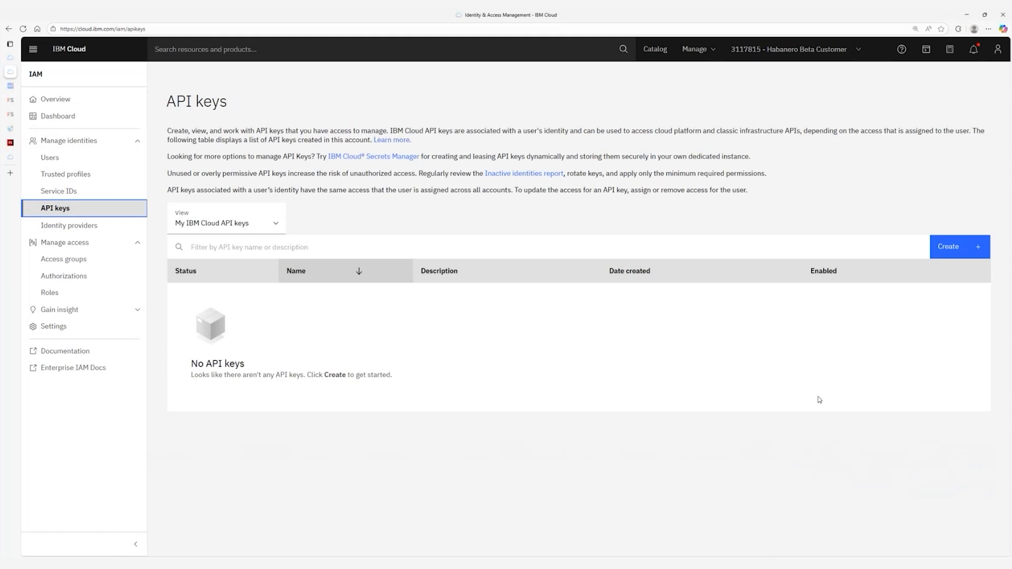
Create an API key named TechXchange2025DemoAPIkey, then copy and download its value.
left_click(946, 255)
left_click(381, 199)
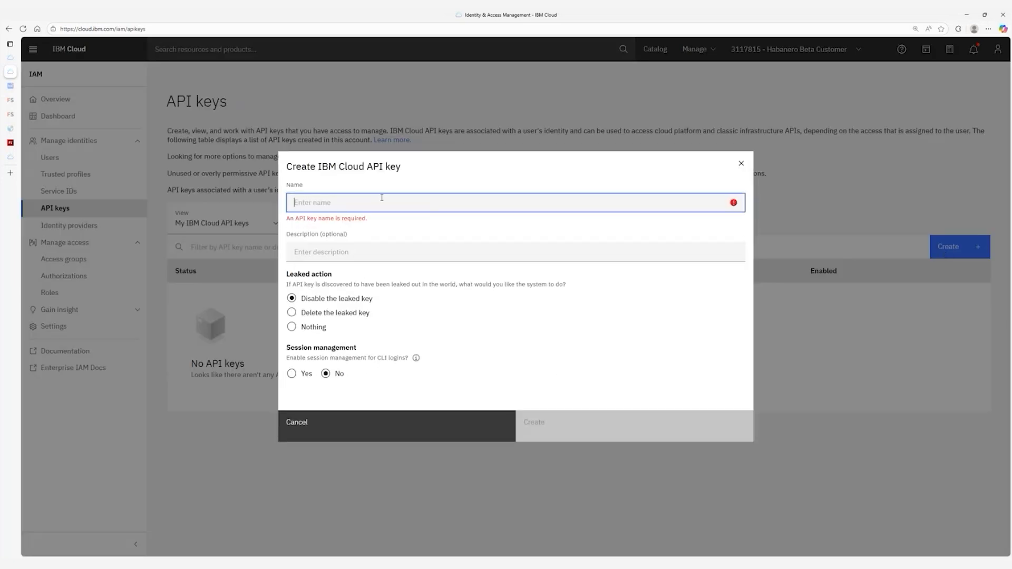
type("TechXchang2025e")
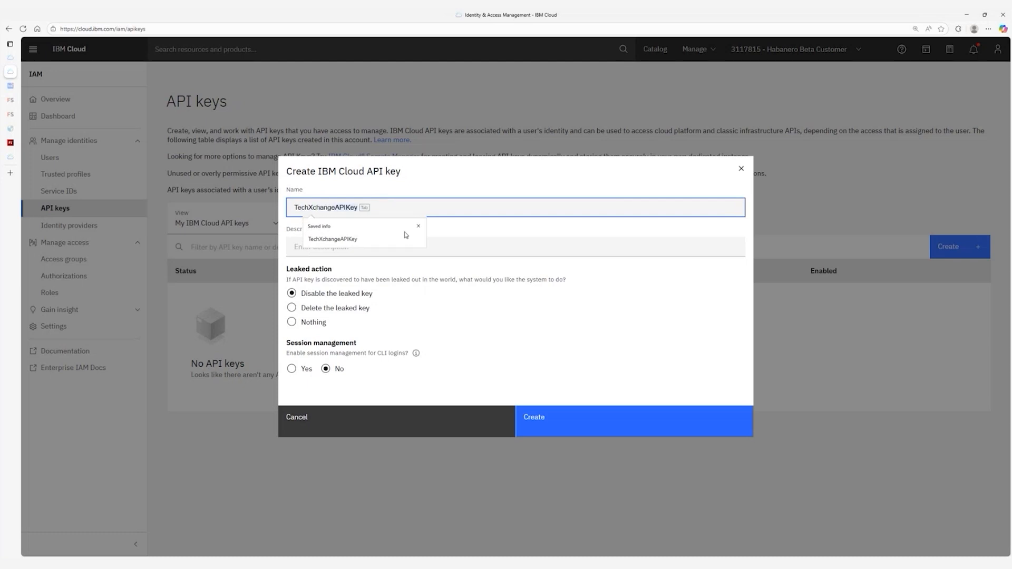
key("BackSpace")
key("BackSpace")
key("BackSpace")
key("BackSpace")
key("BackSpace")
type("e")
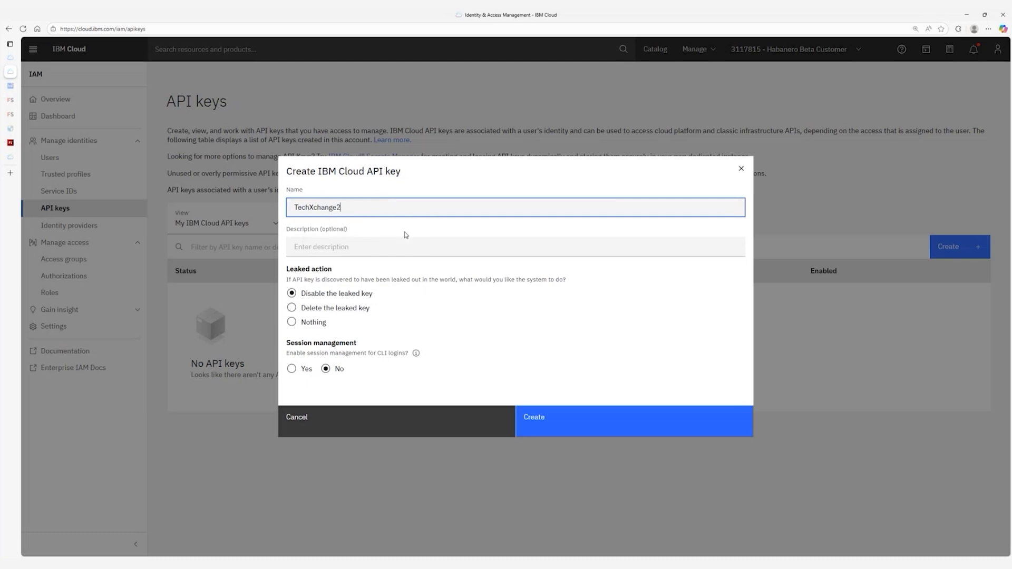
type("2025DemoAPIkey")
left_click(604, 422)
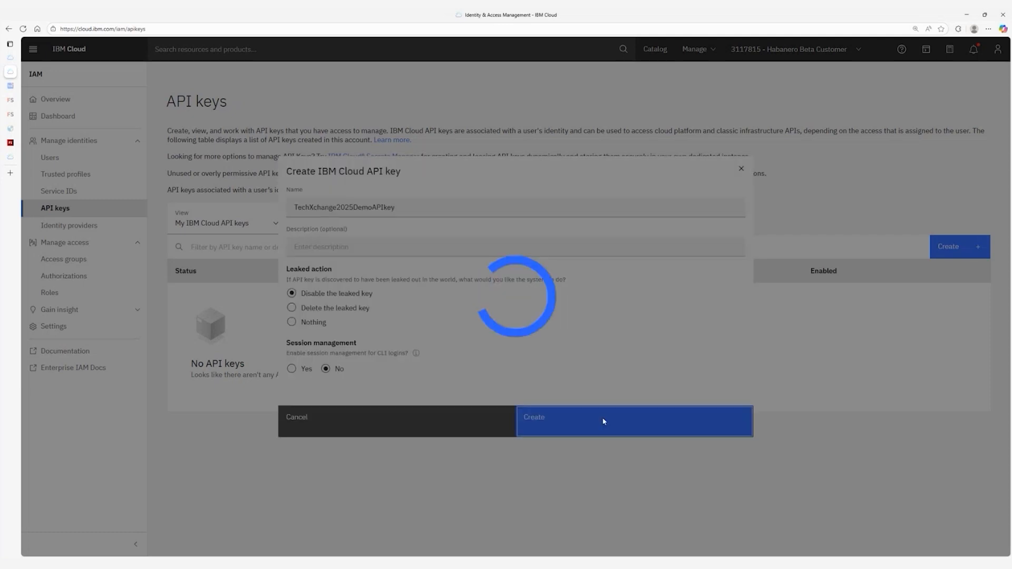
left_click(659, 340)
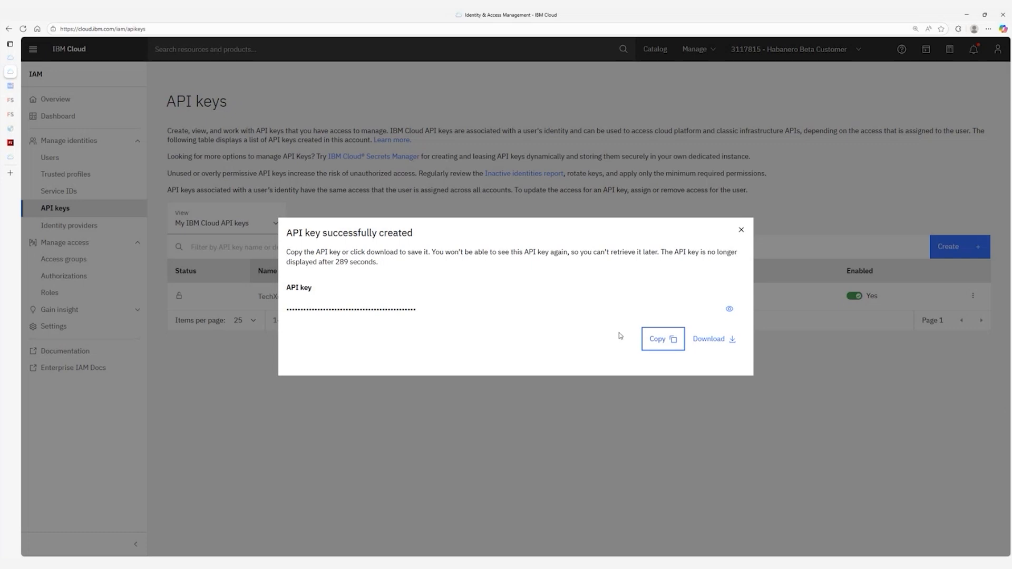
left_click(729, 339)
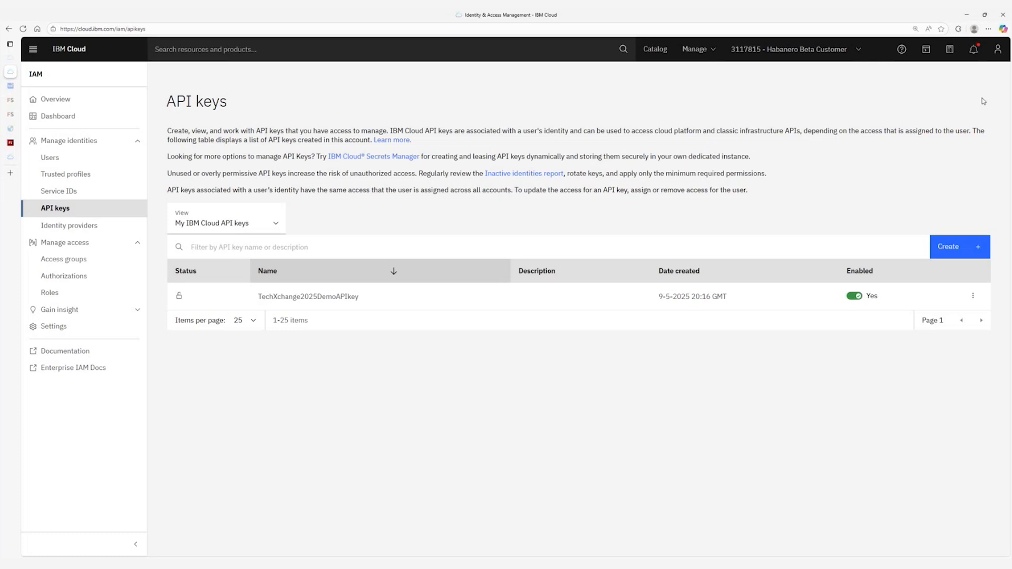
Open the FalconStor StorSafe PowerVS Deployable Architecture card from the catalog's deployable architectures.
left_click(665, 49)
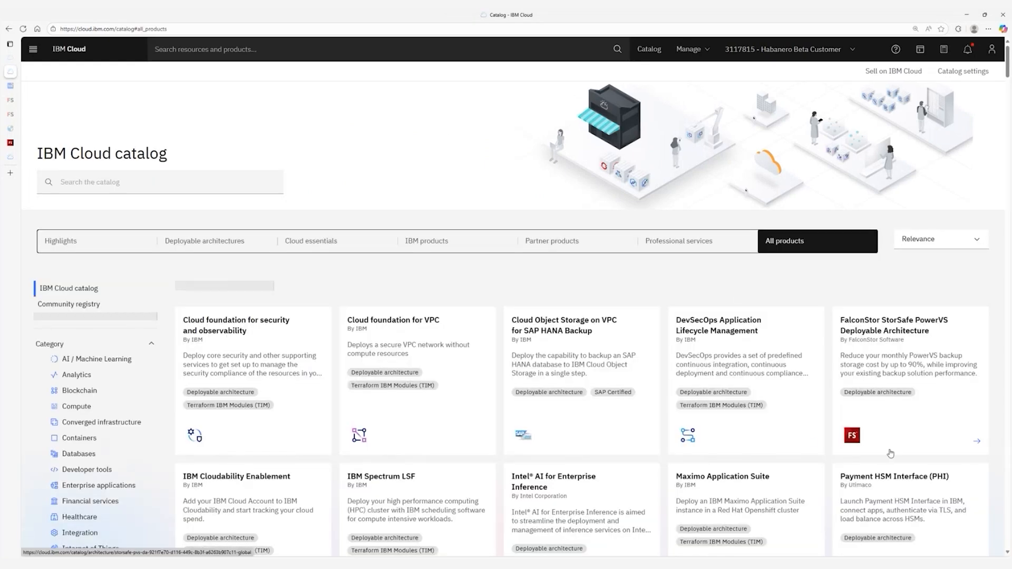
left_click(216, 241)
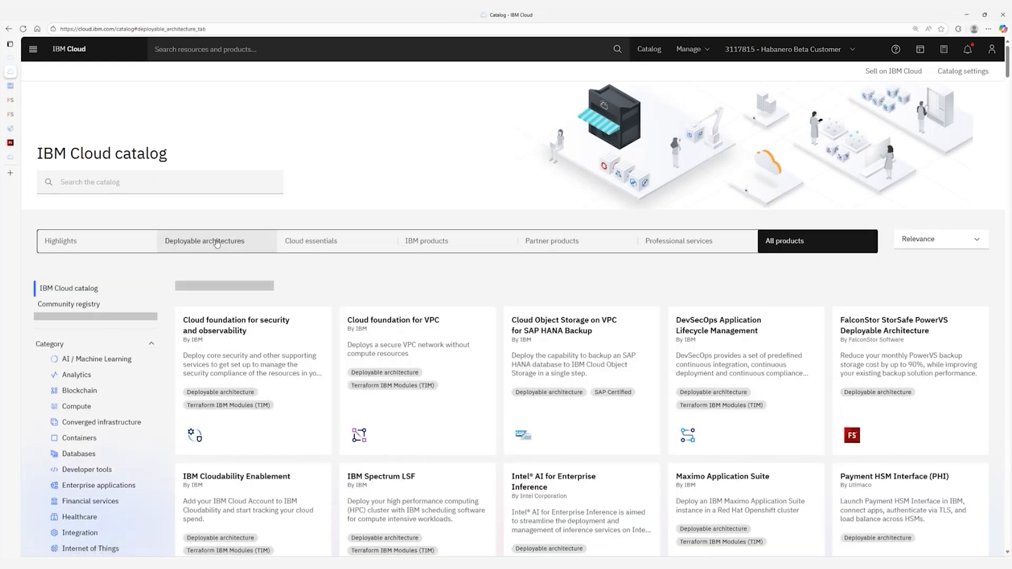
scroll(858, 407, "down", 1)
scroll(858, 407, "down", 3)
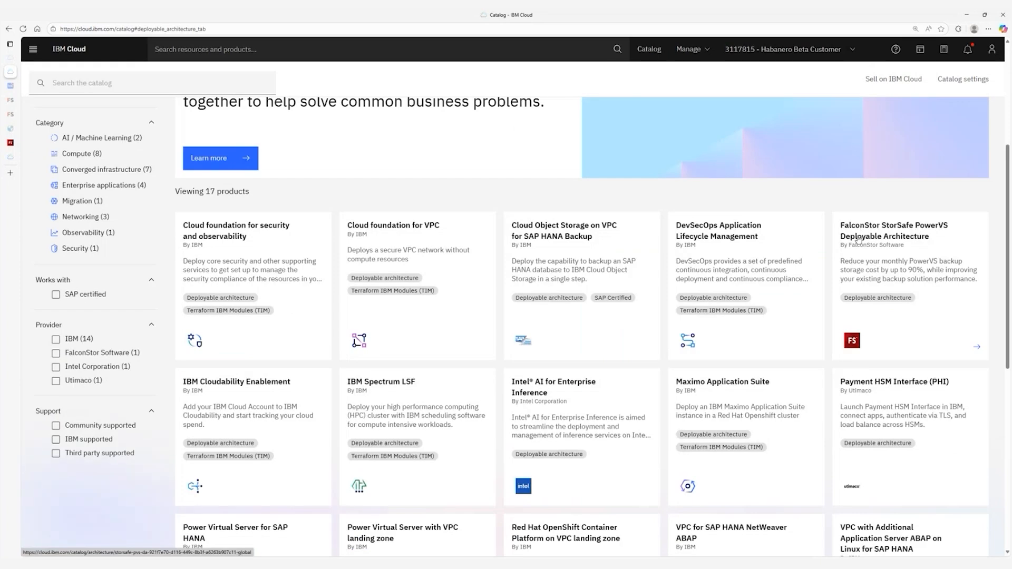
left_click(880, 273)
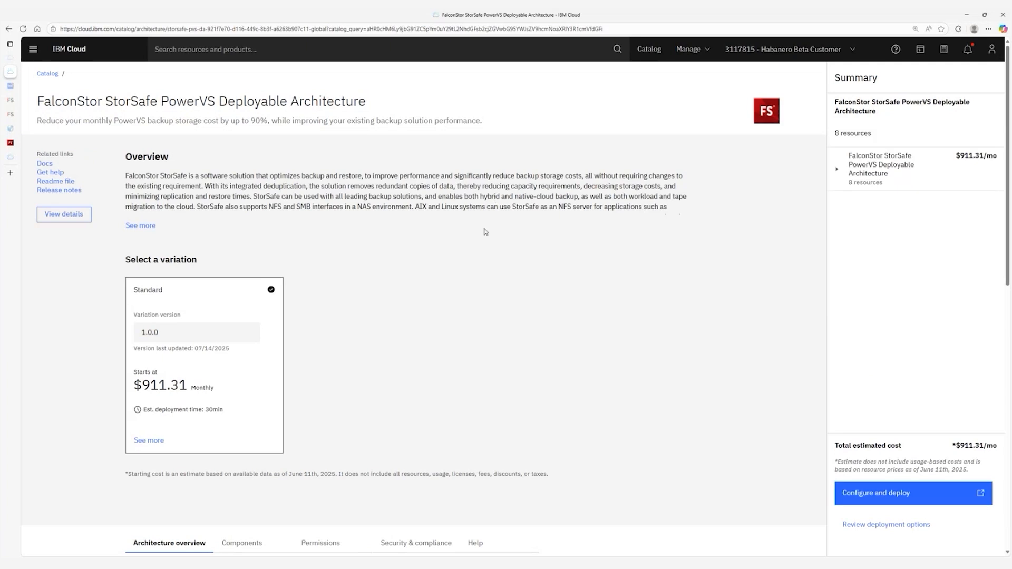
left_click(890, 494)
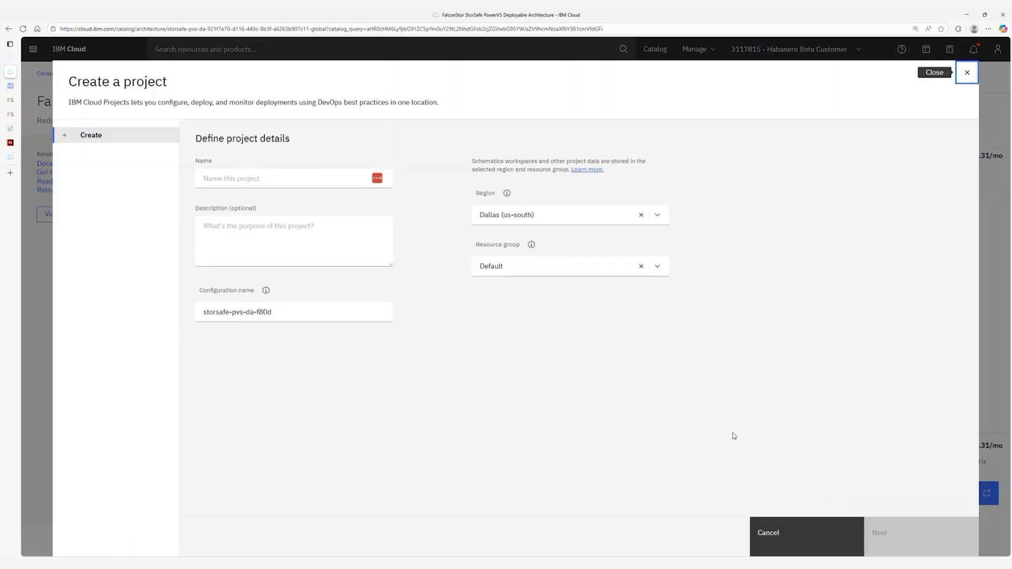
left_click(799, 533)
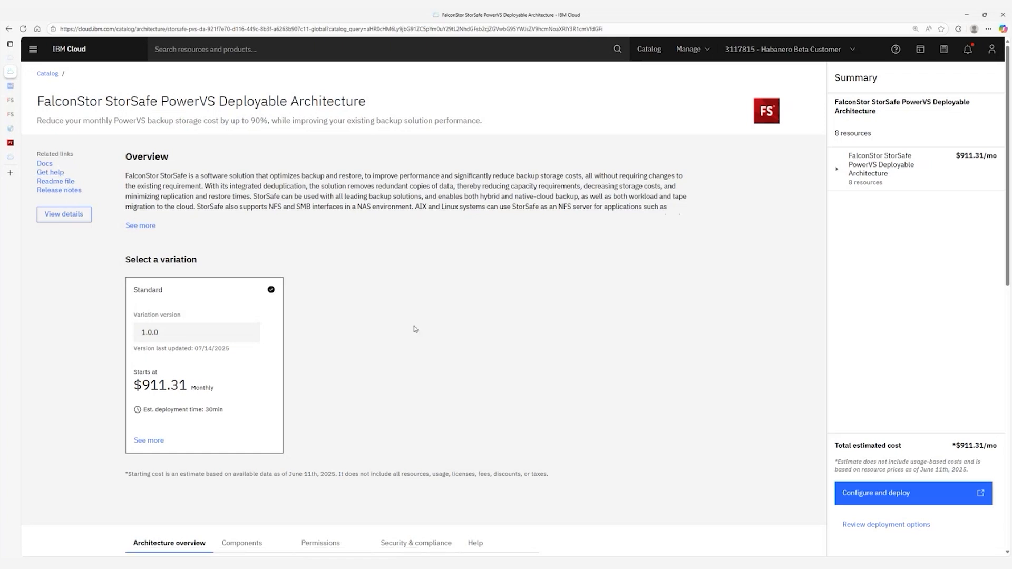
Name the new project techxchange2025storsafedademo and set its region to Washington DC (us-east).
left_click(886, 493)
type("techxa")
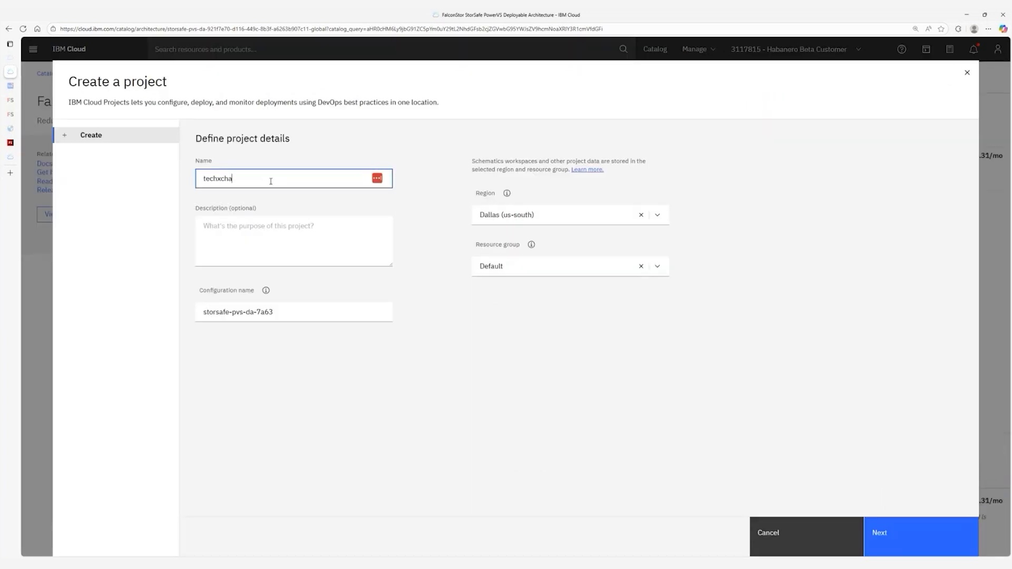
key("BackSpace")
key("BackSpace")
key("BackSpace")
key("BackSpace")
key("BackSpace")
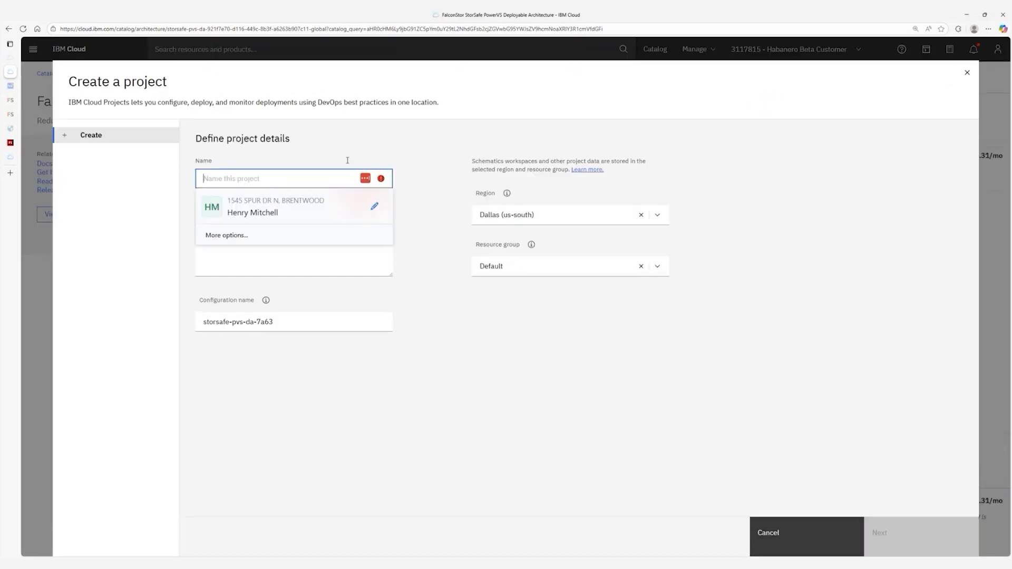
left_click(458, 336)
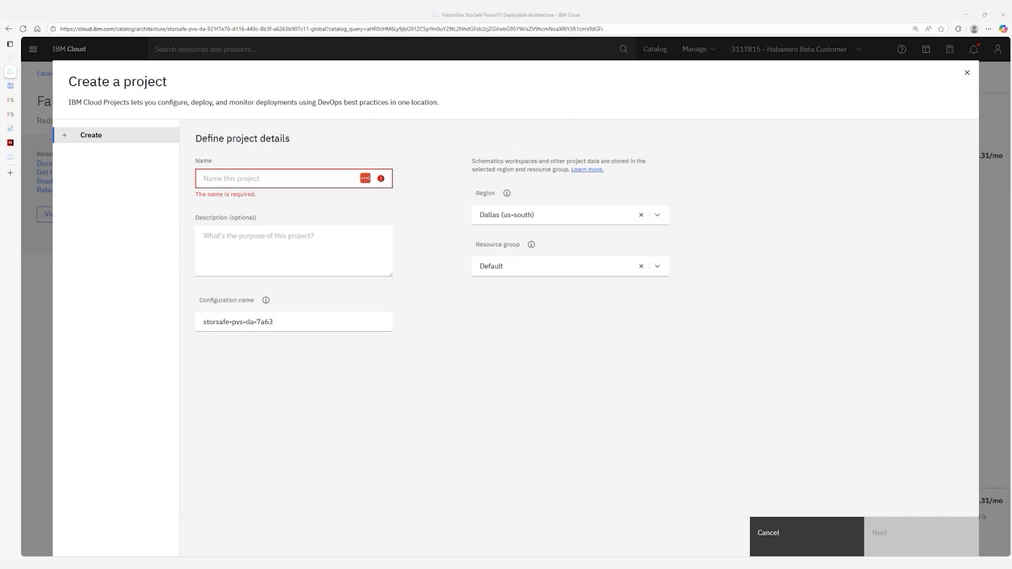
left_click(220, 182)
type("techx")
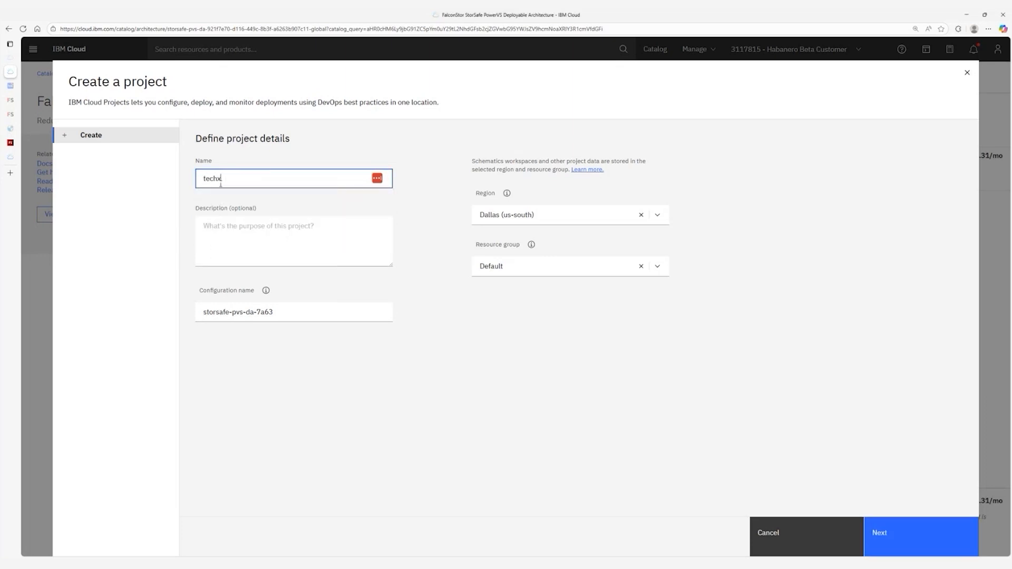
type("change2025storsafedemoapikey")
key("BackSpace")
key("BackSpace")
key("BackSpace")
key("BackSpace")
key("BackSpace")
key("BackSpace")
key("BackSpace")
key("BackSpace")
key("BackSpace")
key("BackSpace")
type("dademo")
left_click(558, 215)
left_click(527, 253)
Set the configuration name to techxchange2025storsafe-pvs-da and continue.
left_click(279, 311)
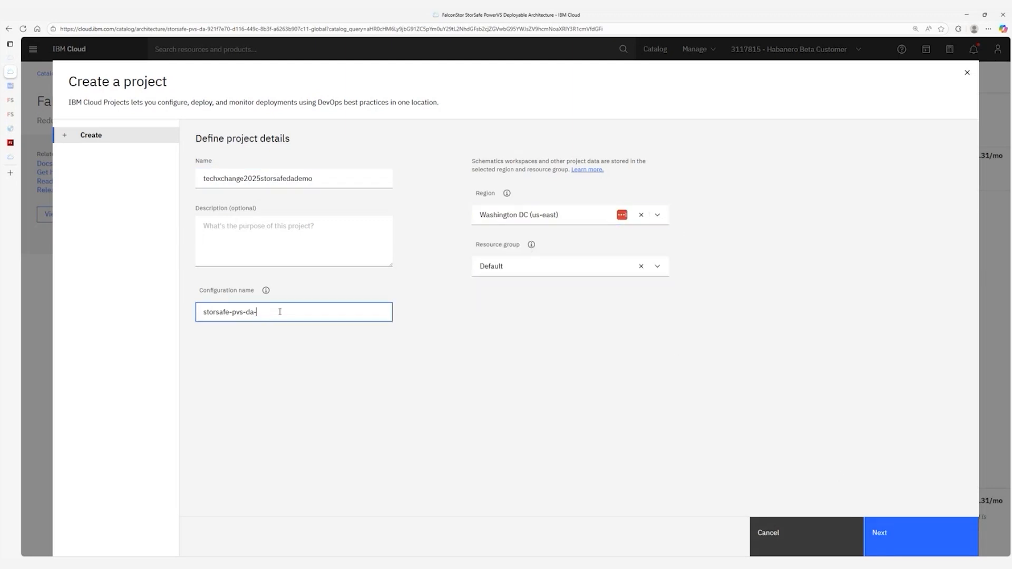
type("techxchagne2025s")
key("BackSpace")
key("Left")
key("Left")
key("Left")
key("Left")
key("BackSpace")
key("BackSpace")
key("BackSpace")
type("nge")
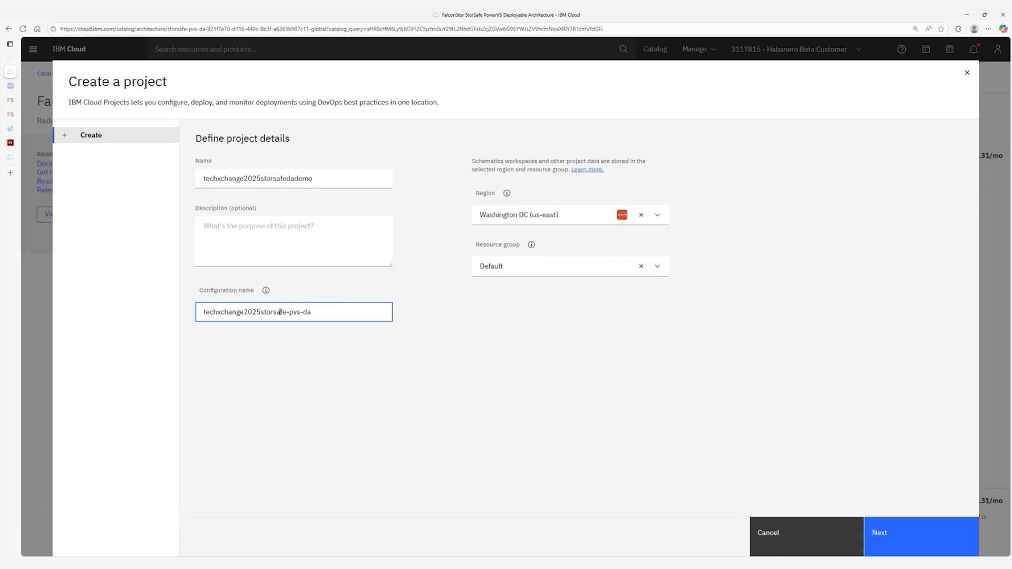
left_click(895, 526)
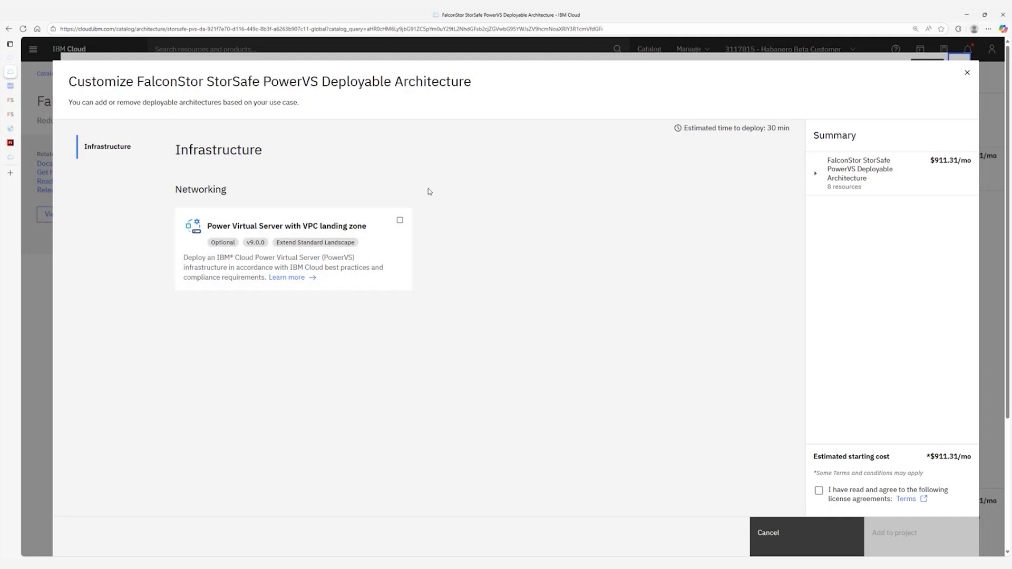
Include the Power Virtual Server with VPC landing zone, Standard Landscape, accept licenses and add to project.
left_click(400, 221)
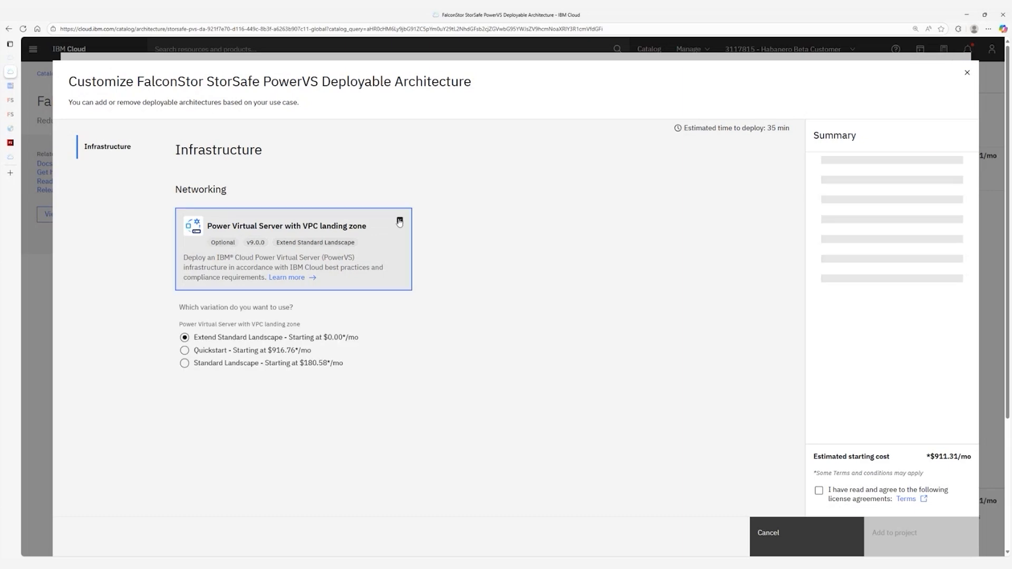
left_click(201, 365)
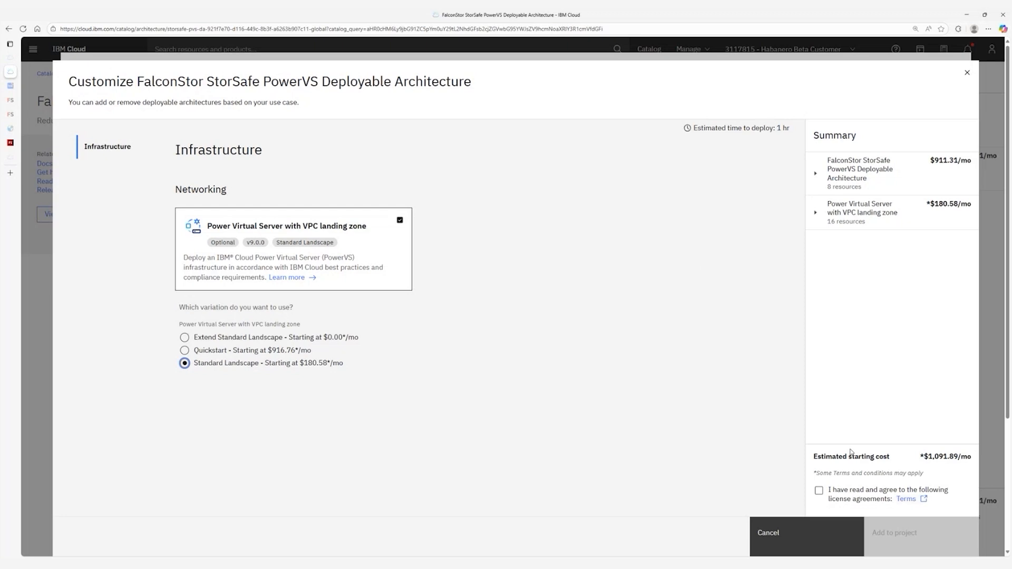
left_click(819, 490)
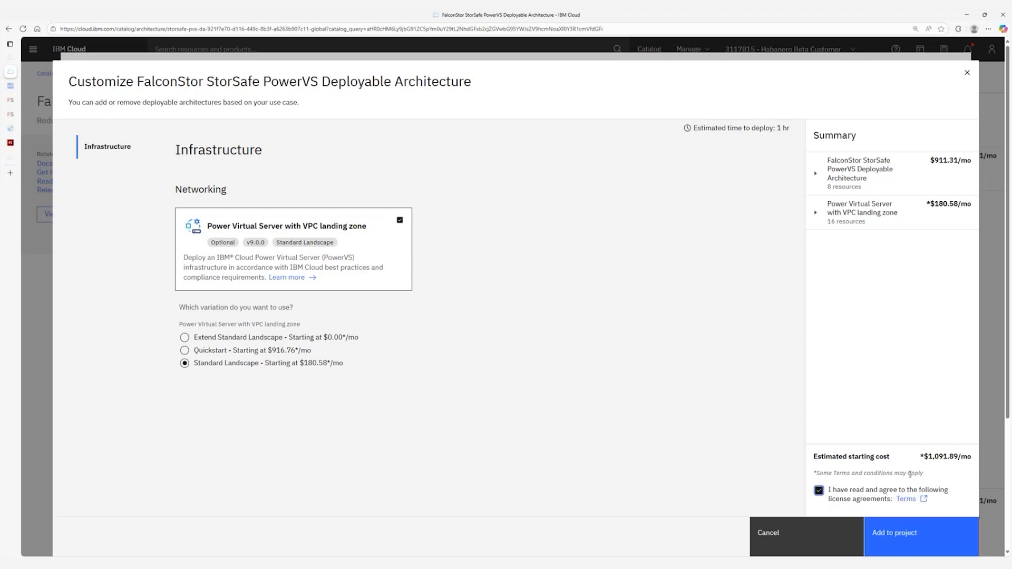
left_click(897, 535)
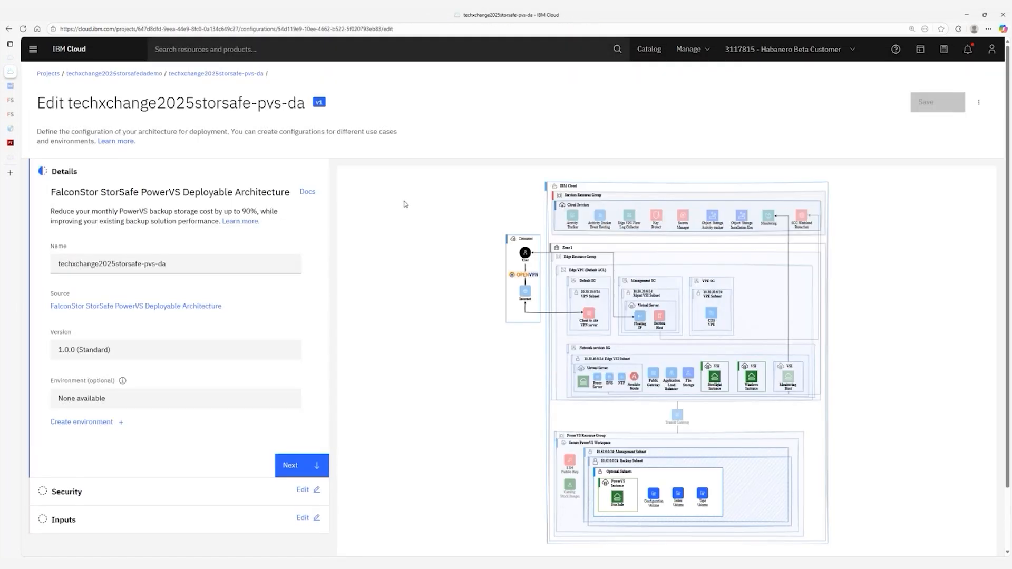
In project techxchange2025storsafedademo's configurations, edit the Power Virtual Server landing zone configuration.
scroll(162, 316, "down", 1)
scroll(197, 243, "up", 1)
left_click(33, 49)
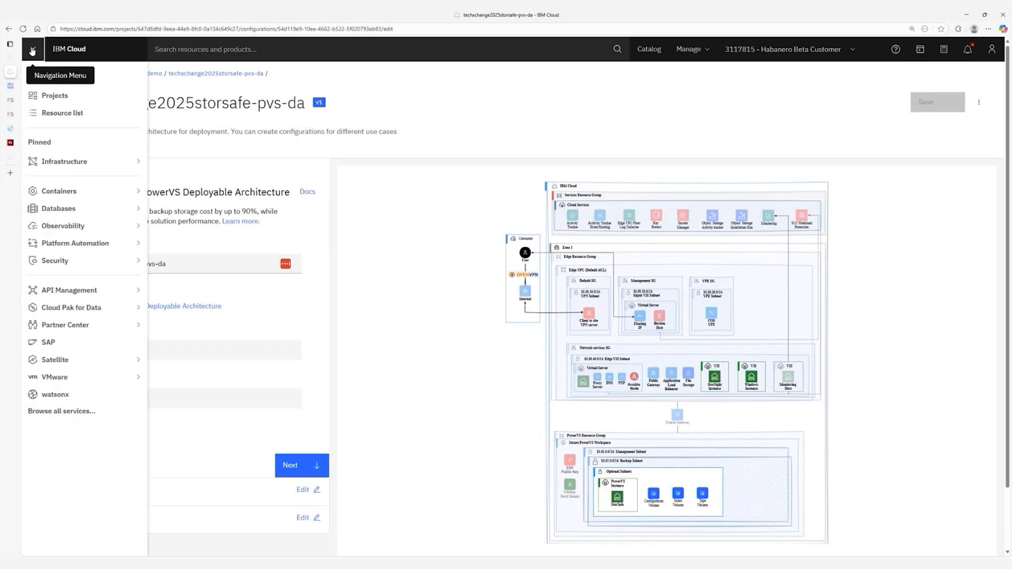
left_click(62, 95)
left_click(135, 213)
left_click(111, 139)
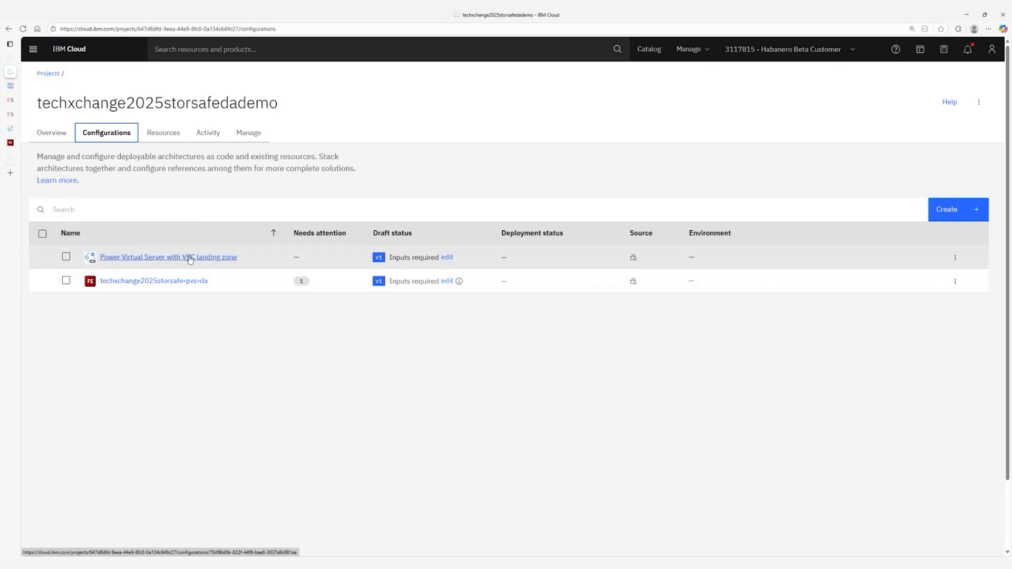
left_click(447, 257)
scroll(184, 335, "down", 1)
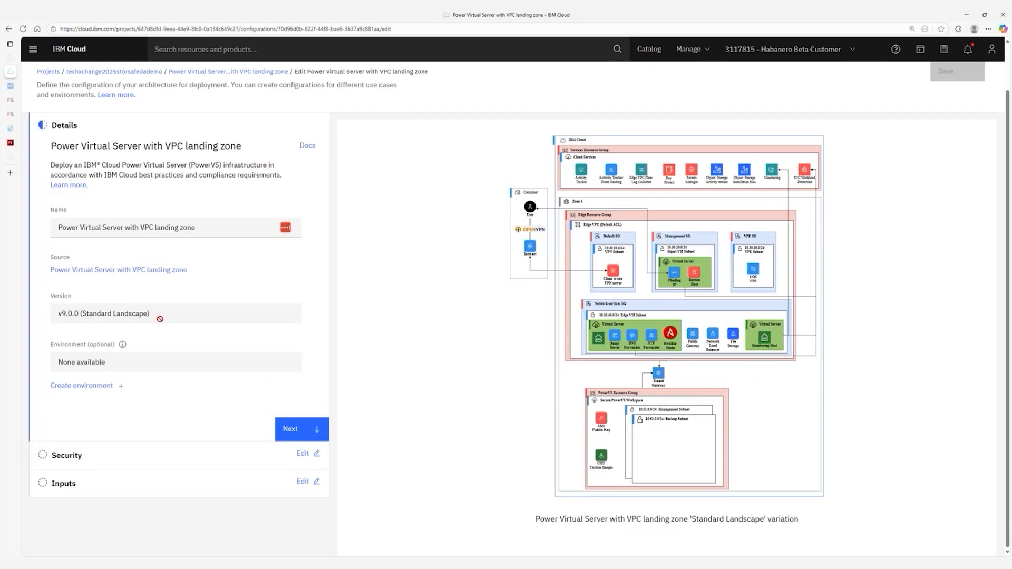
On the Security step, swap the invalid API key for a valid pasted key and proceed.
left_click(302, 426)
scroll(252, 364, "down", 1)
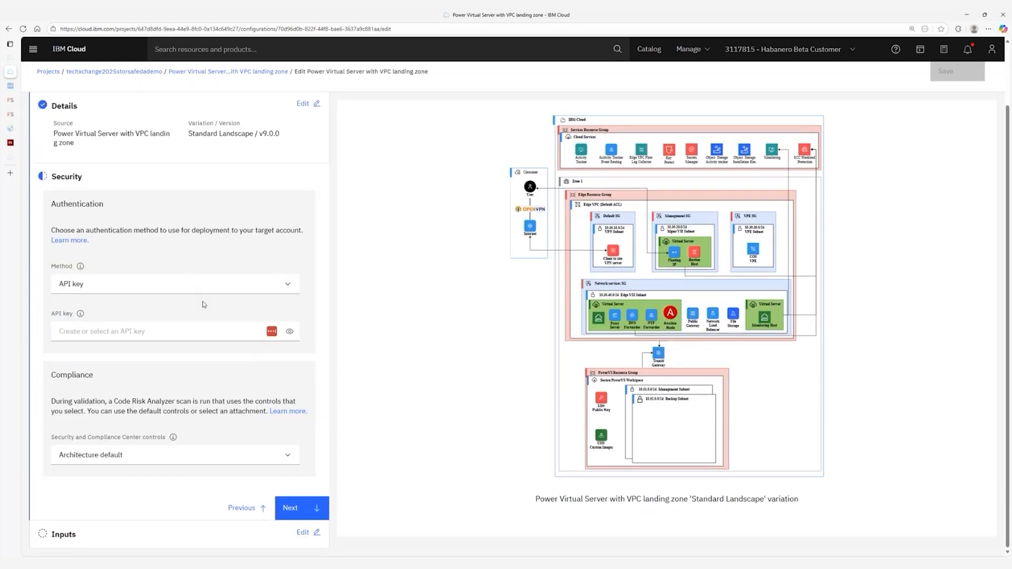
left_click(186, 329)
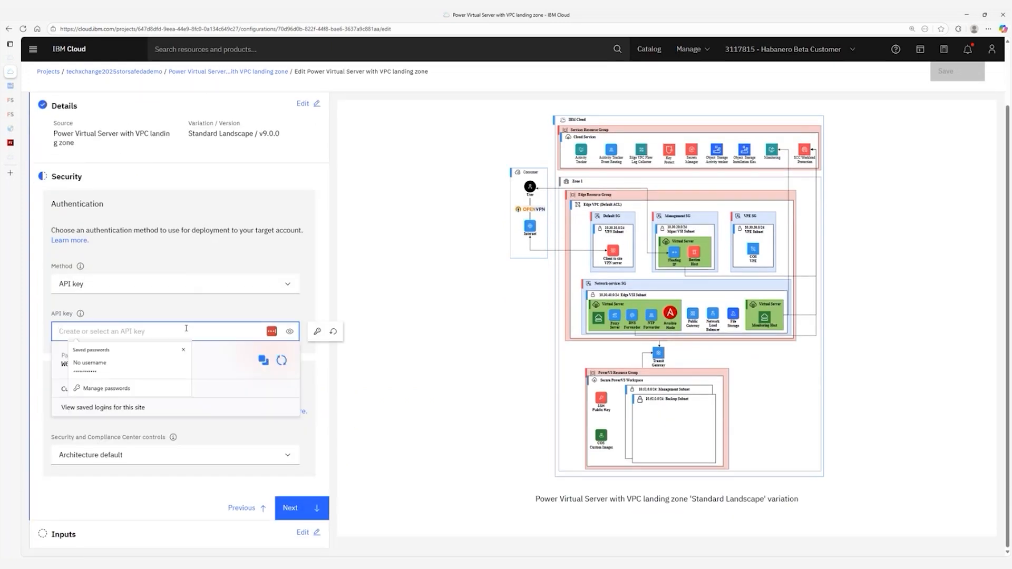
key("ctrl+v")
left_click(386, 386)
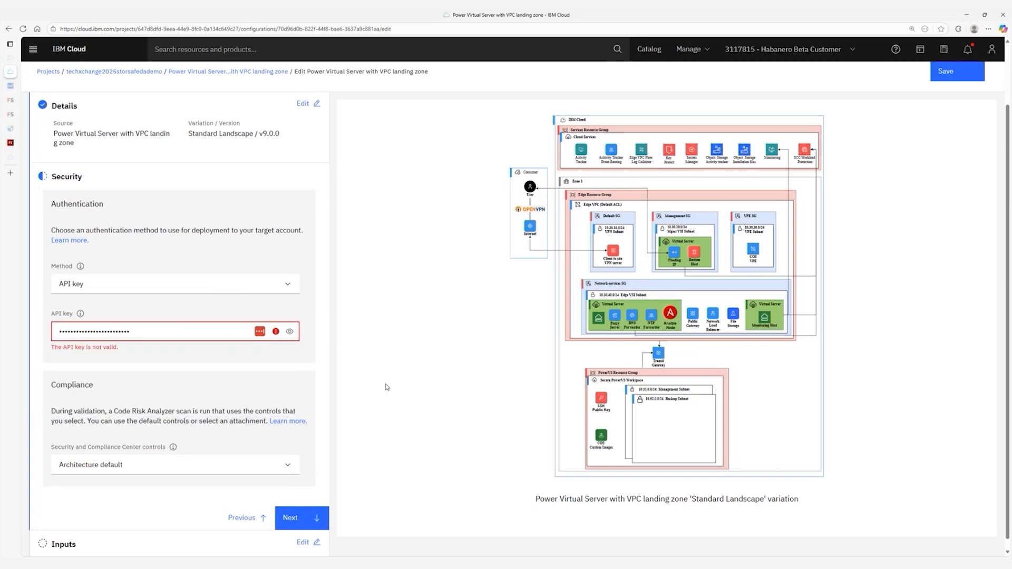
double_click(169, 331)
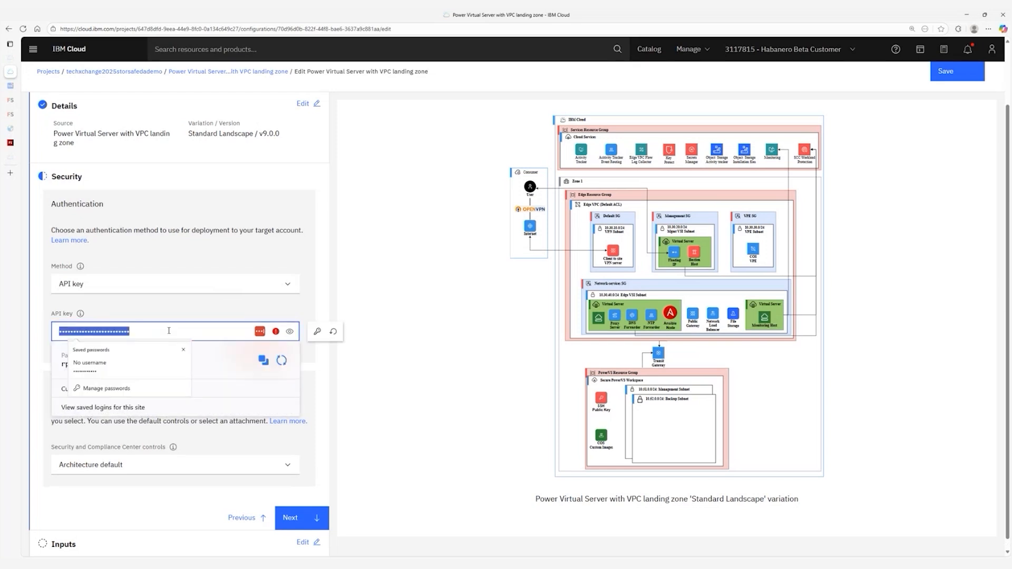
key("BackSpace")
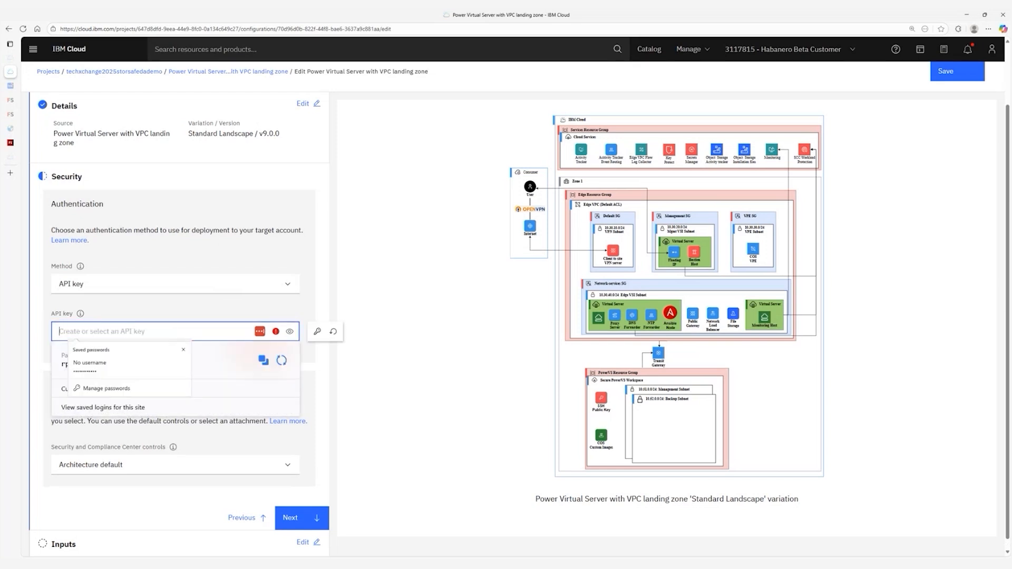
key("alt+Tab")
left_click(153, 331)
key("ctrl+v")
left_click(431, 356)
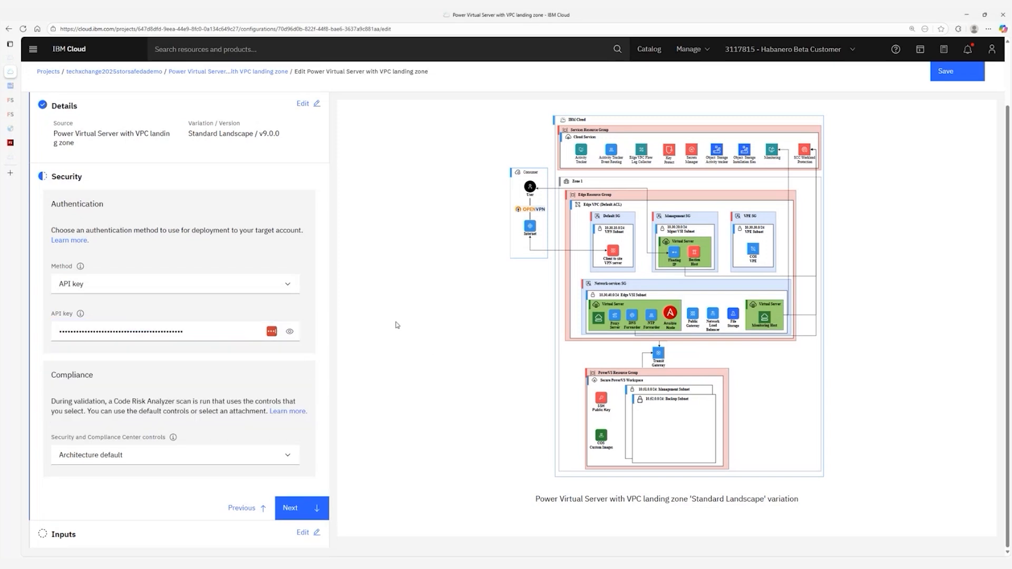
left_click(300, 508)
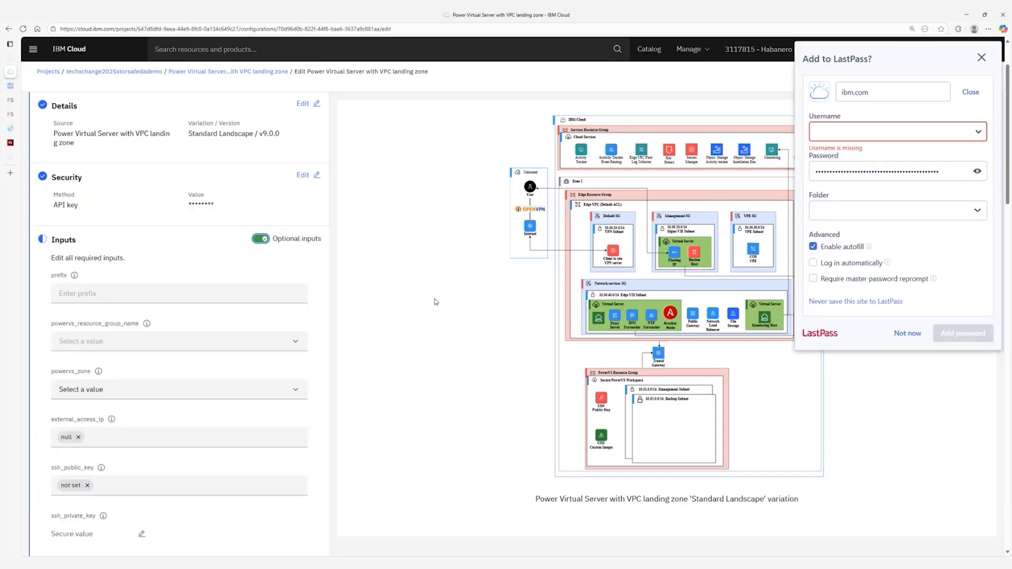
Set the configuration prefix to hm-da-storsafe.
left_click(981, 58)
left_click(118, 294)
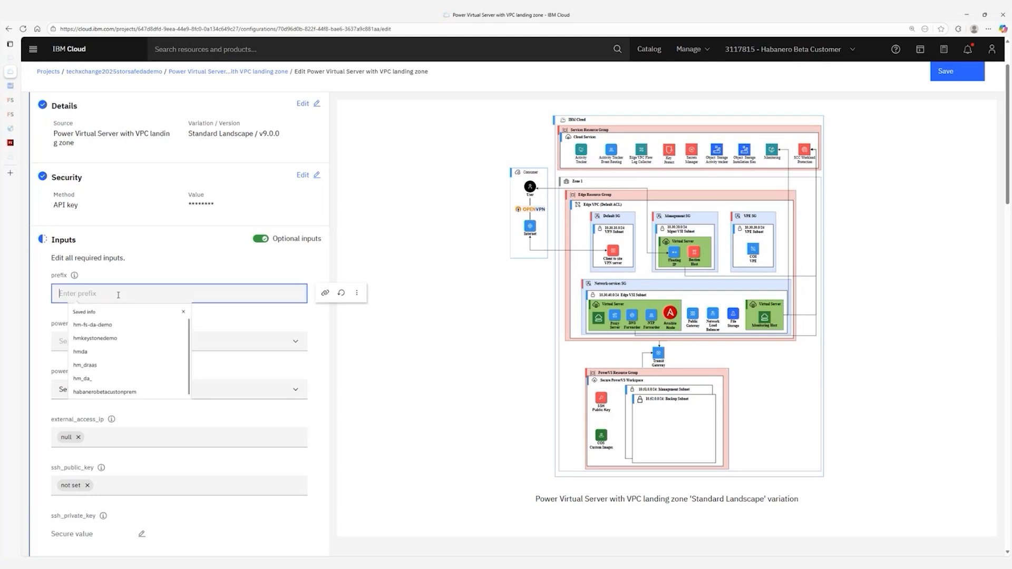
left_click(75, 275)
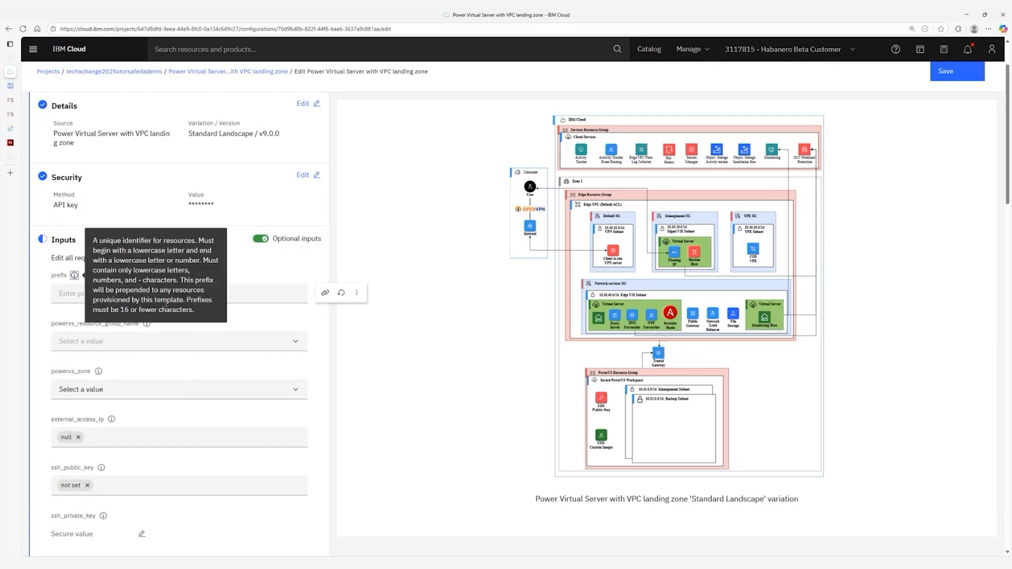
left_click(246, 292)
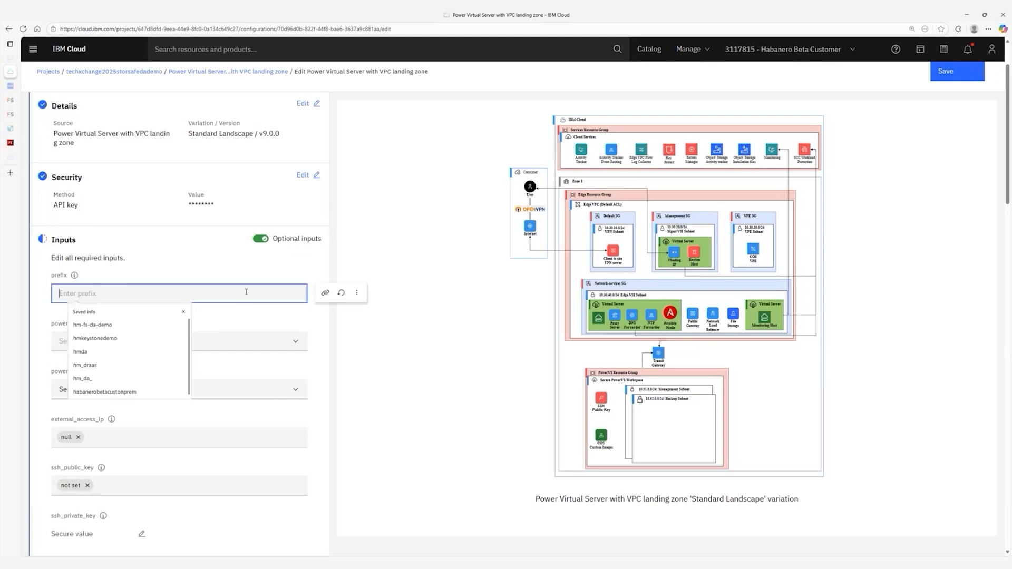
type("hm")
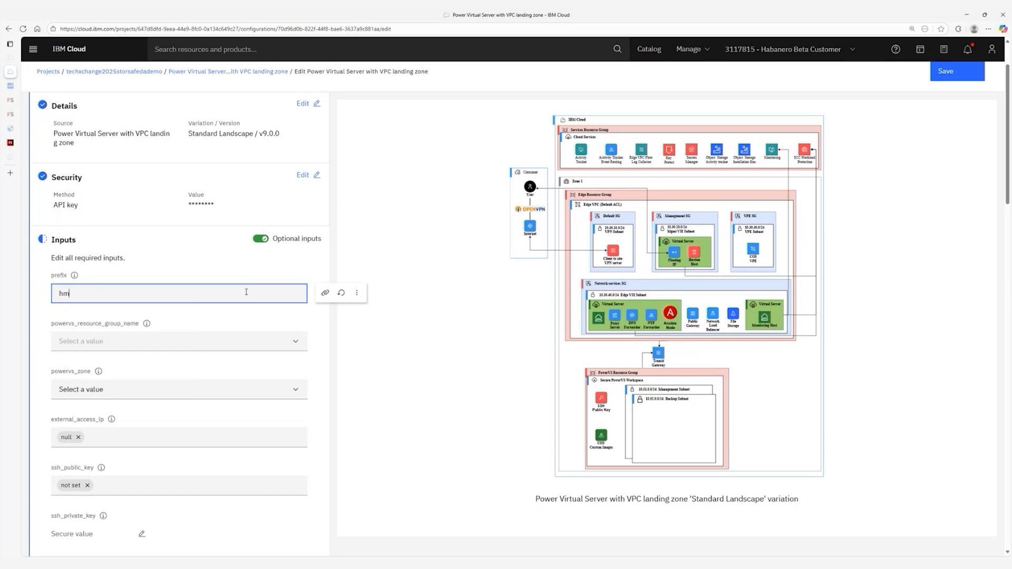
type("-tx")
key("BackSpace")
key("BackSpace")
type("da-st")
key("BackSpace")
key("BackSpace")
key("BackSpace")
type("-storsafe")
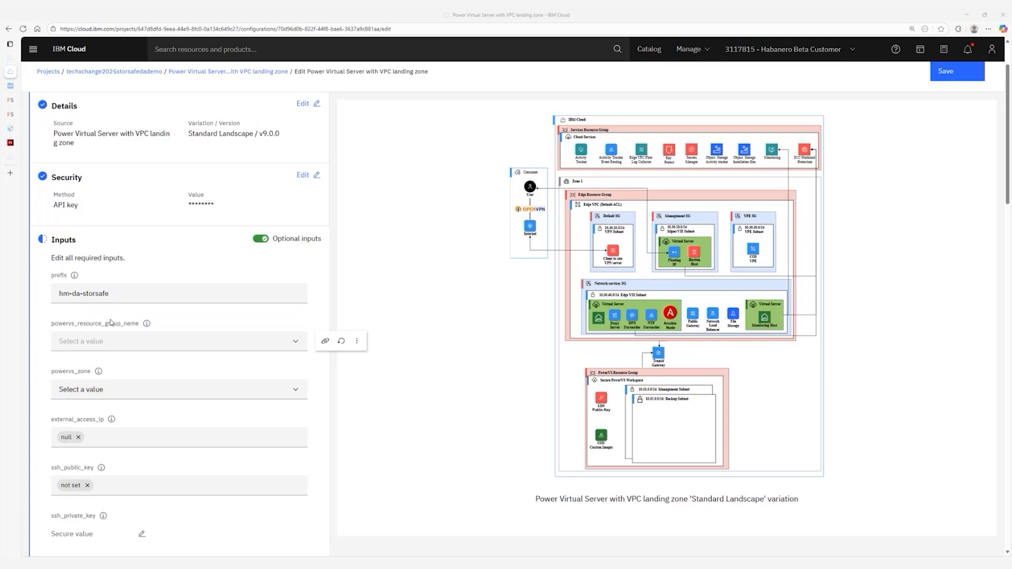
Reference the landing zone's powervs_resource_group_name output for the resource group.
left_click(325, 341)
left_click(745, 154)
left_click(701, 172)
left_click(844, 154)
left_click(848, 193)
left_click(717, 194)
left_click(709, 233)
left_click(903, 199)
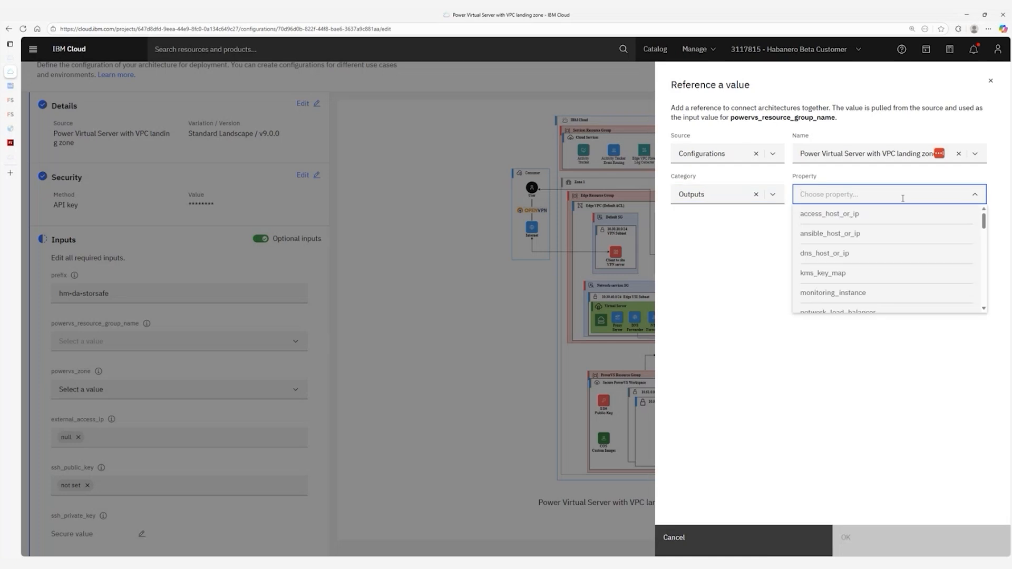
scroll(870, 251, "down", 5)
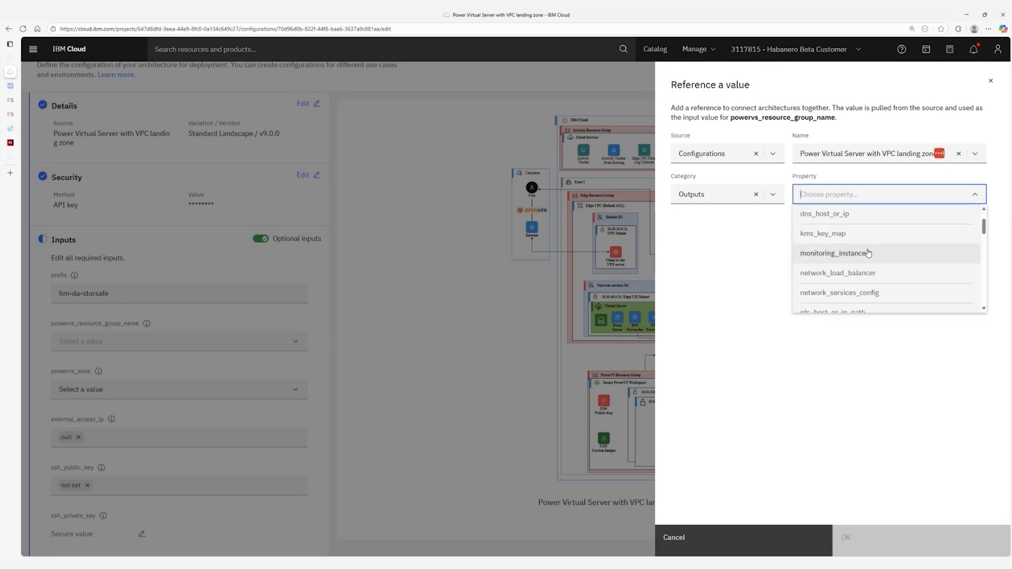
left_click(870, 253)
left_click(897, 543)
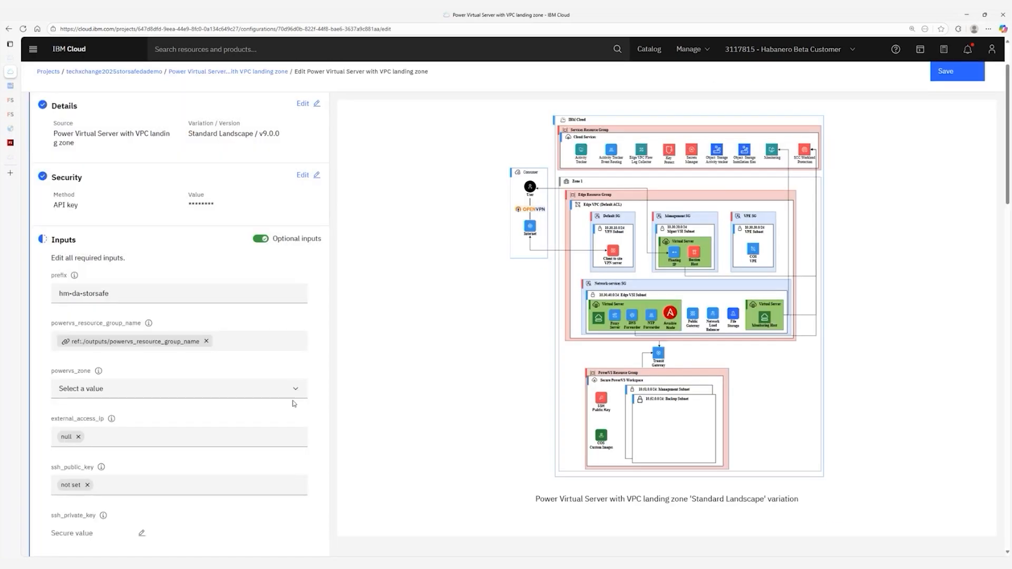
scroll(286, 283, "down", 3)
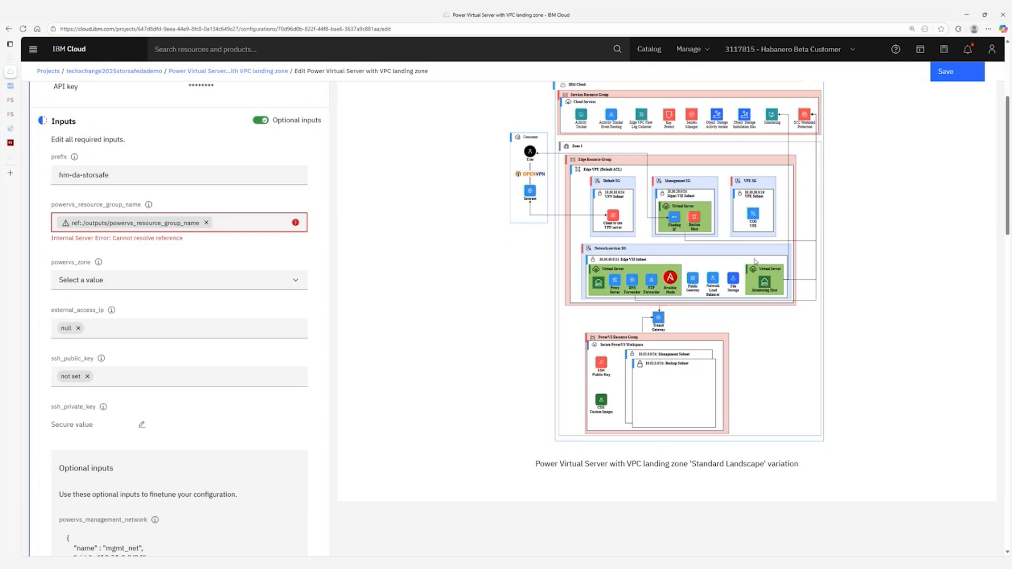
Set resource group Default, zone Washington DC (us-east), and external access IP 108.30.127.31.
left_click(206, 222)
left_click(212, 222)
left_click(206, 241)
left_click(116, 277)
scroll(141, 340, "down", 5)
scroll(141, 340, "down", 2)
left_click(142, 340)
mouse_move(112, 301)
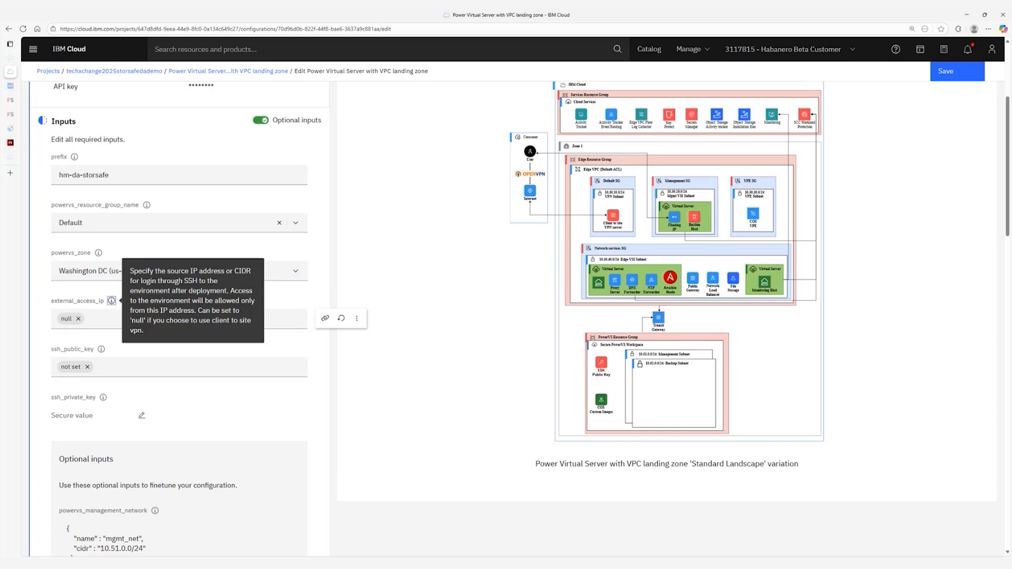
left_click(187, 316)
type("108.30.127.31")
Store the SSH public and private keys as secure values in ssh_public_key and ssh_private_key.
left_click(106, 366)
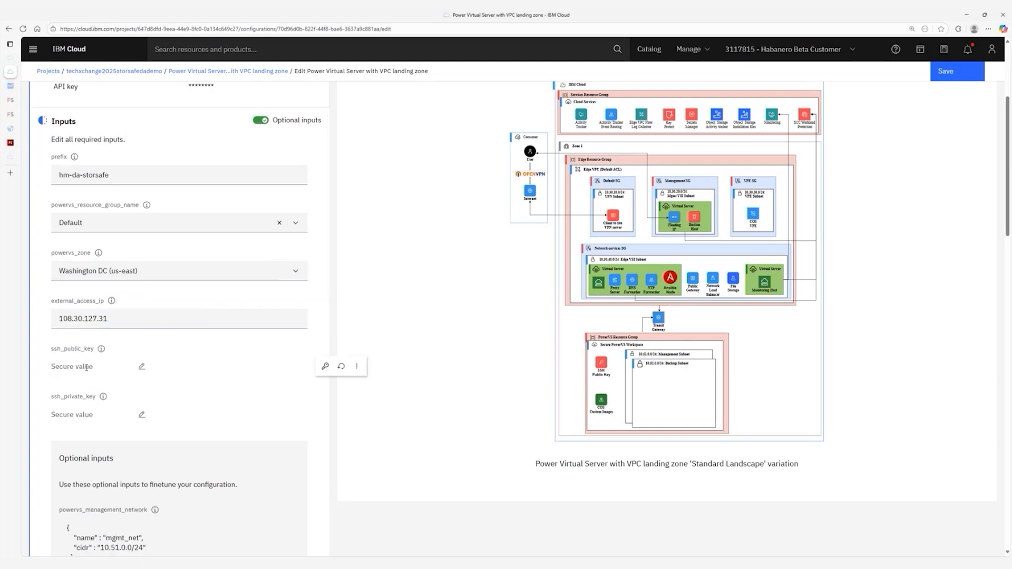
left_click(142, 366)
left_click(338, 283)
key("ctrl+v")
key("alt+Tab")
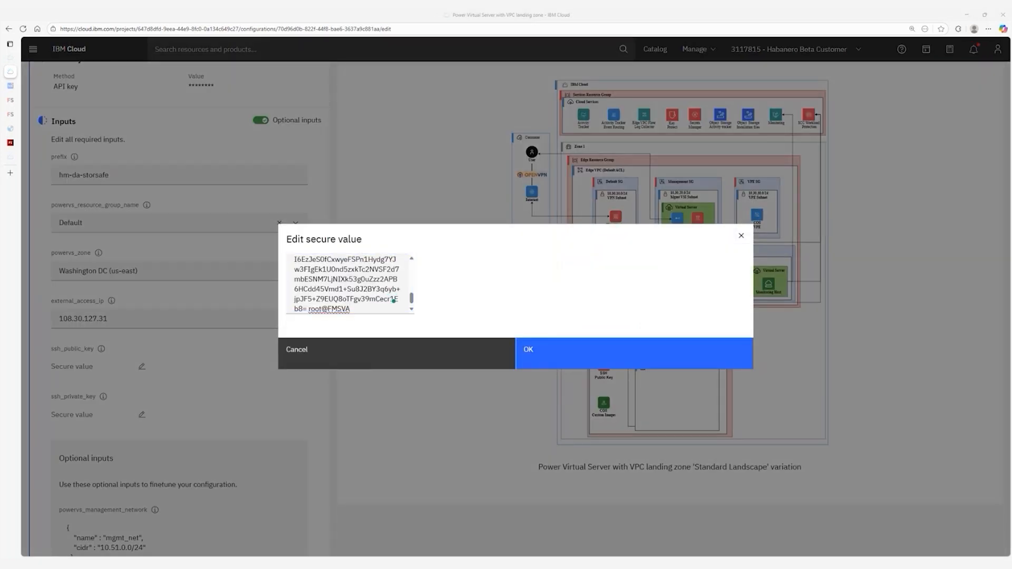
left_click(592, 350)
scroll(136, 333, "down", 2)
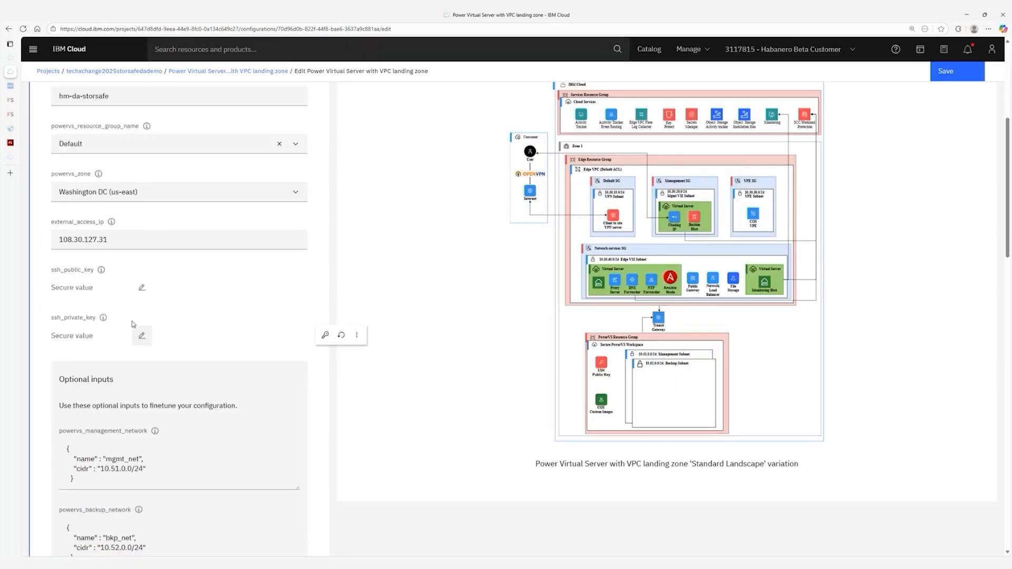
left_click(141, 335)
right_click(356, 286)
left_click(393, 358)
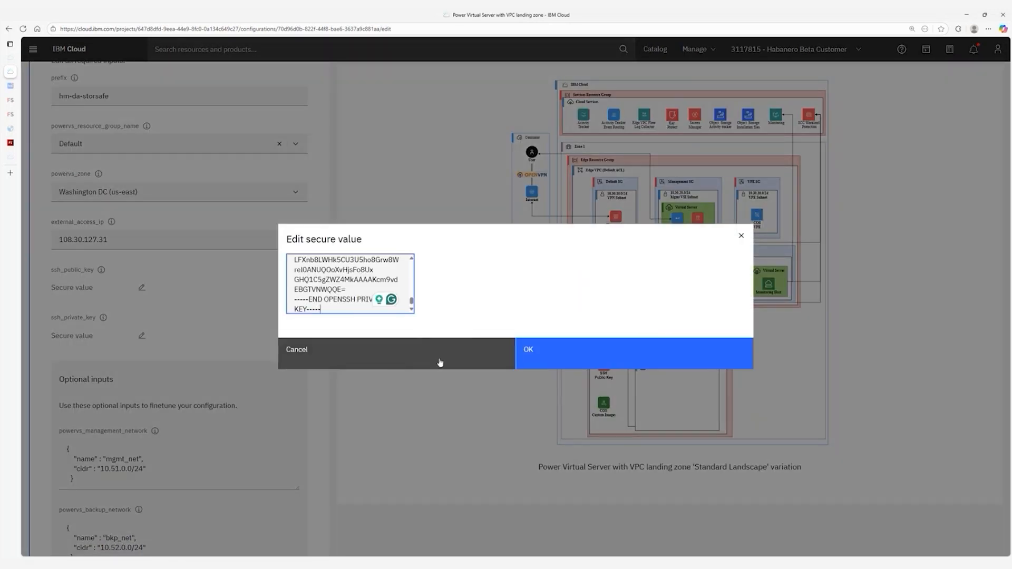
left_click(551, 357)
Scroll through the optional inputs to review them.
scroll(185, 349, "down", 5)
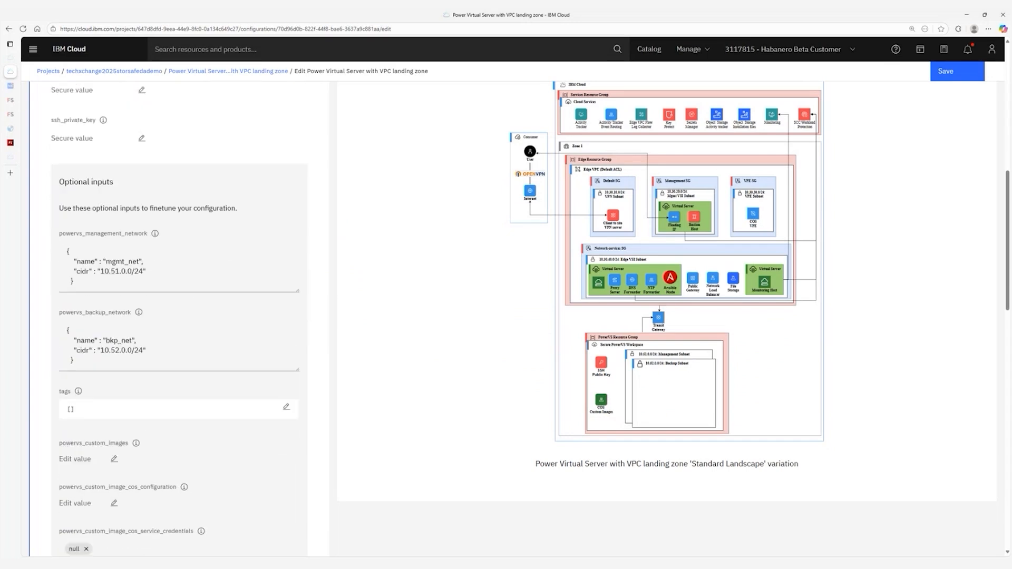
scroll(174, 253, "up", 4)
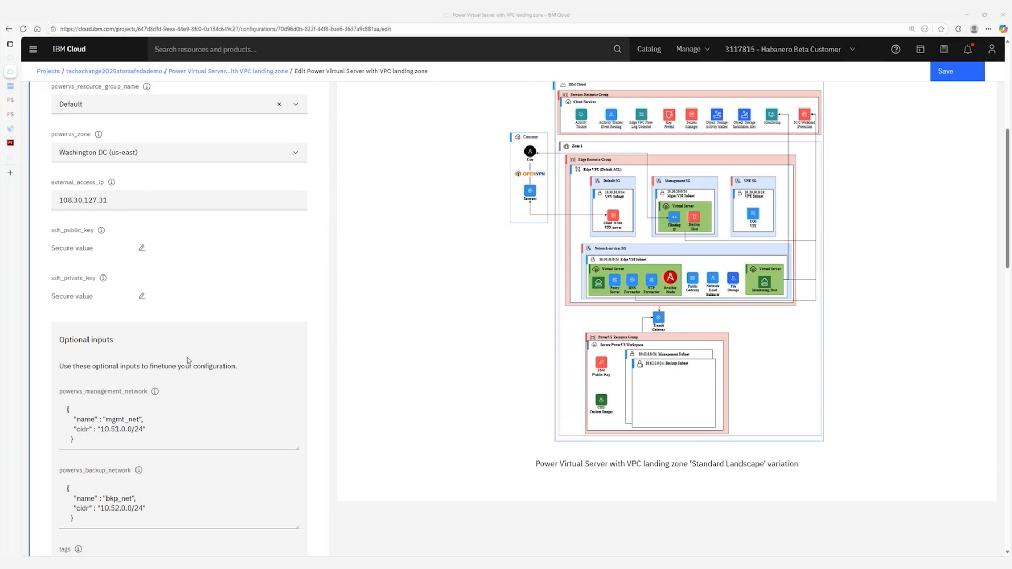
scroll(179, 291, "down", 5)
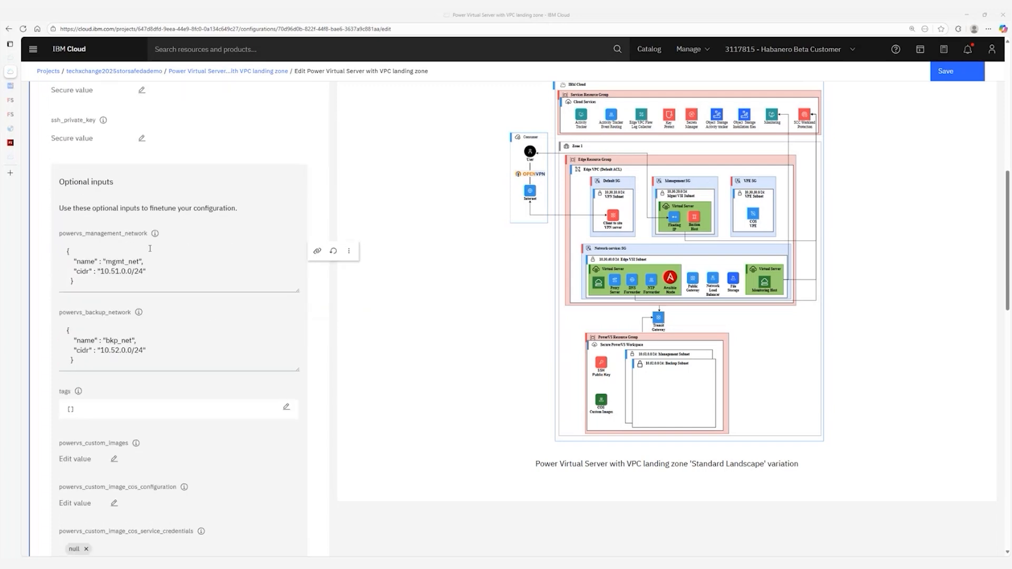
scroll(130, 201, "down", 3)
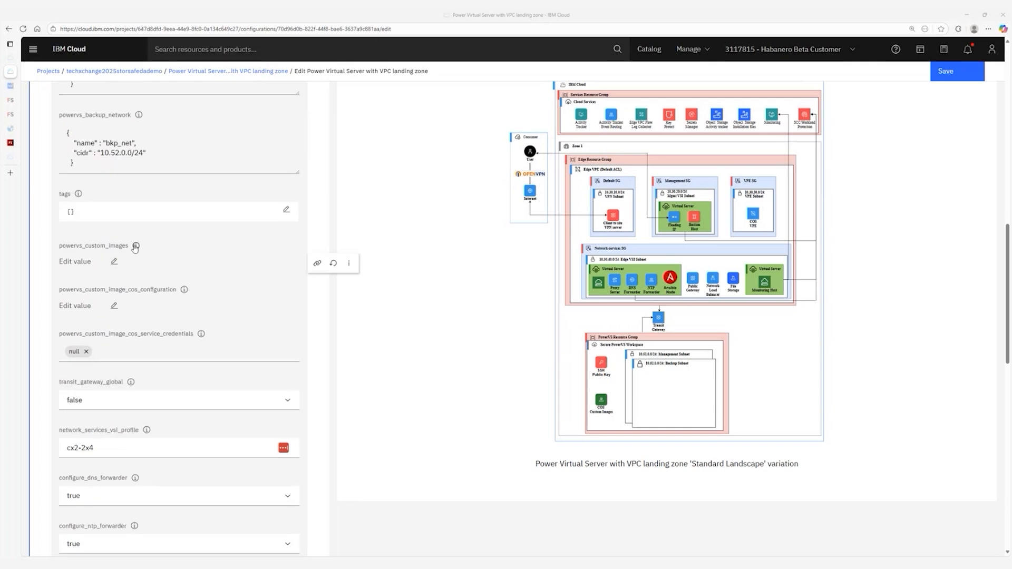
scroll(184, 235, "down", 3)
scroll(184, 236, "up", 10)
scroll(183, 247, "down", 13)
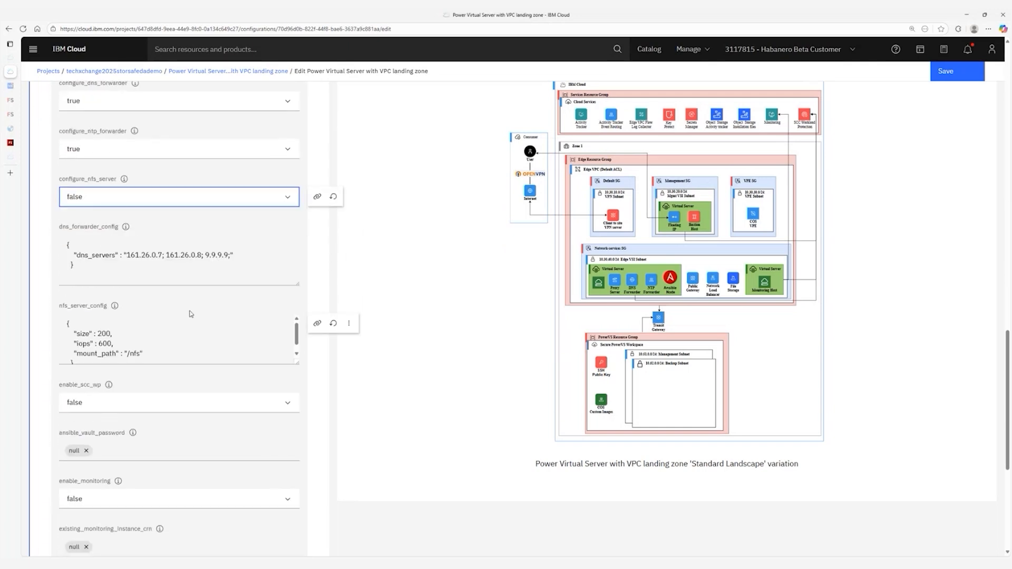
scroll(191, 316, "down", 6)
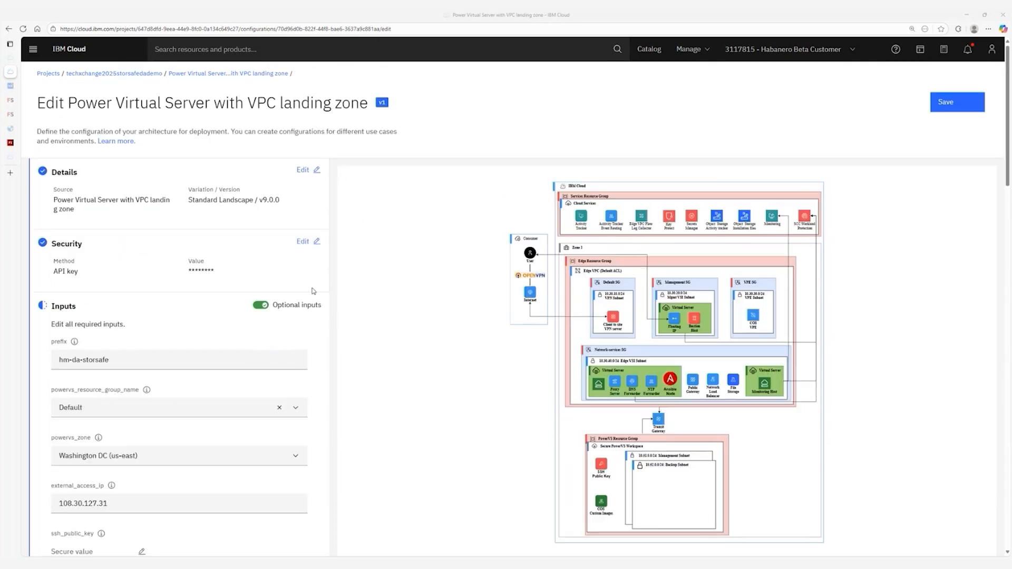
scroll(105, 375, "down", 3)
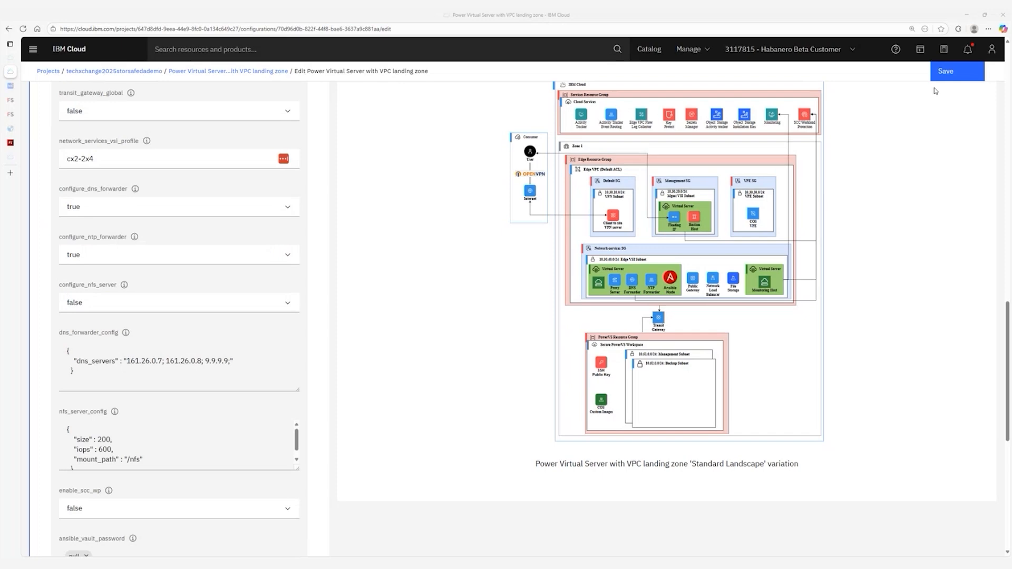
Save the configuration to run validation and inspect the expanded Terraform job log.
left_click(946, 71)
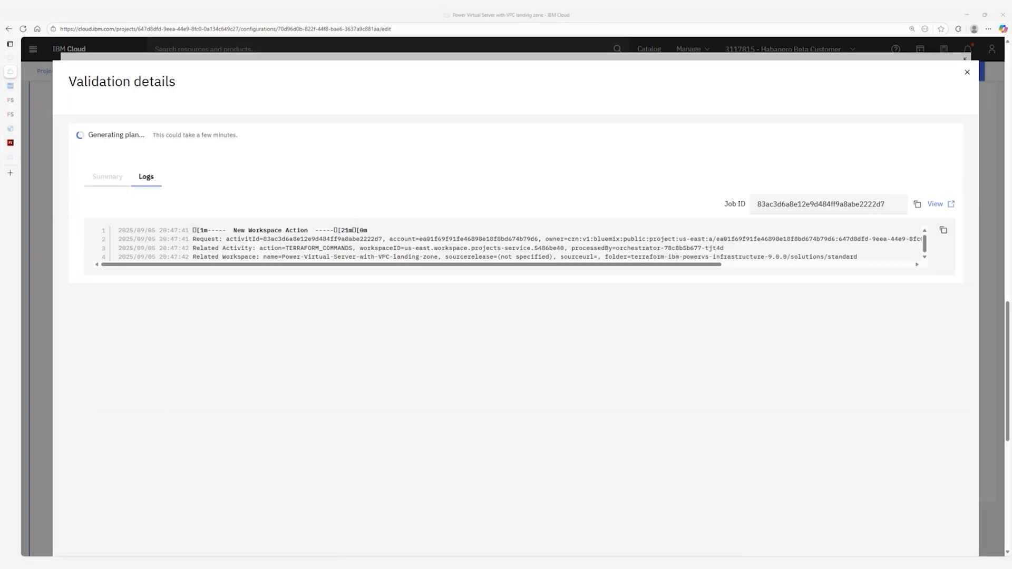
left_click(939, 205)
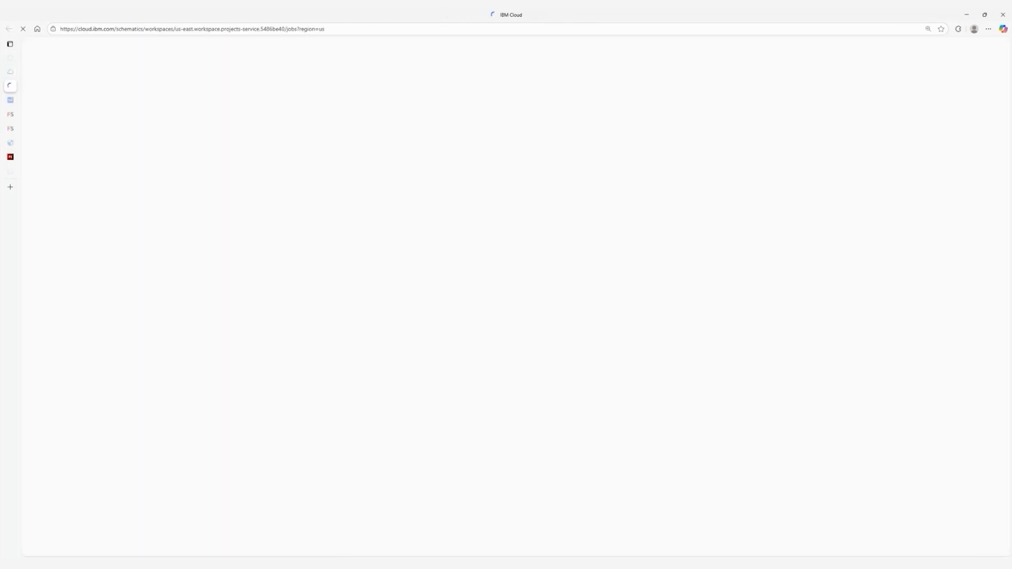
left_click(754, 440)
scroll(748, 438, "down", 20)
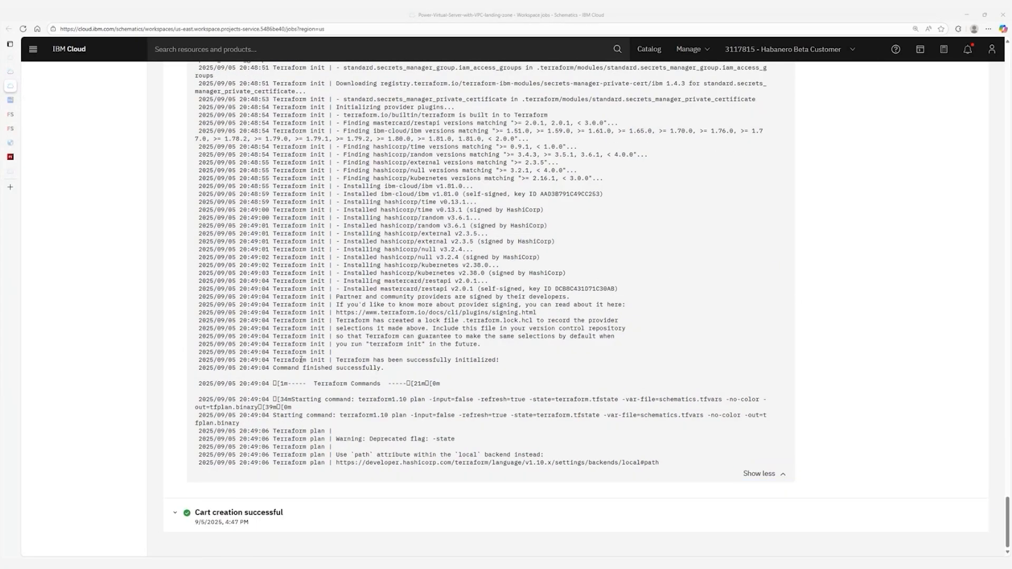
left_click_drag(343, 360, 451, 369)
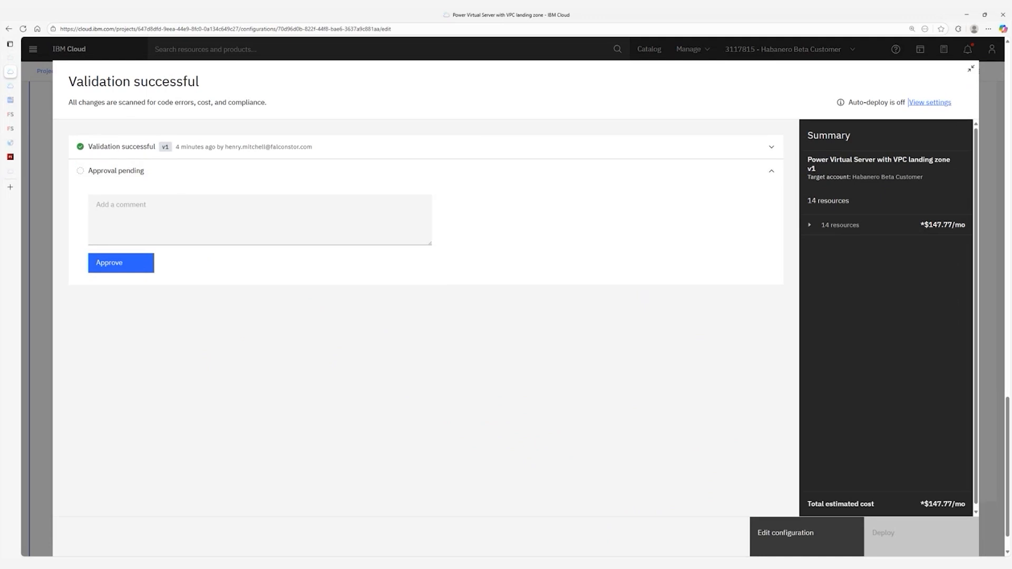
Approve the validated configuration with the comment 'hm'.
left_click(138, 216)
type("hm")
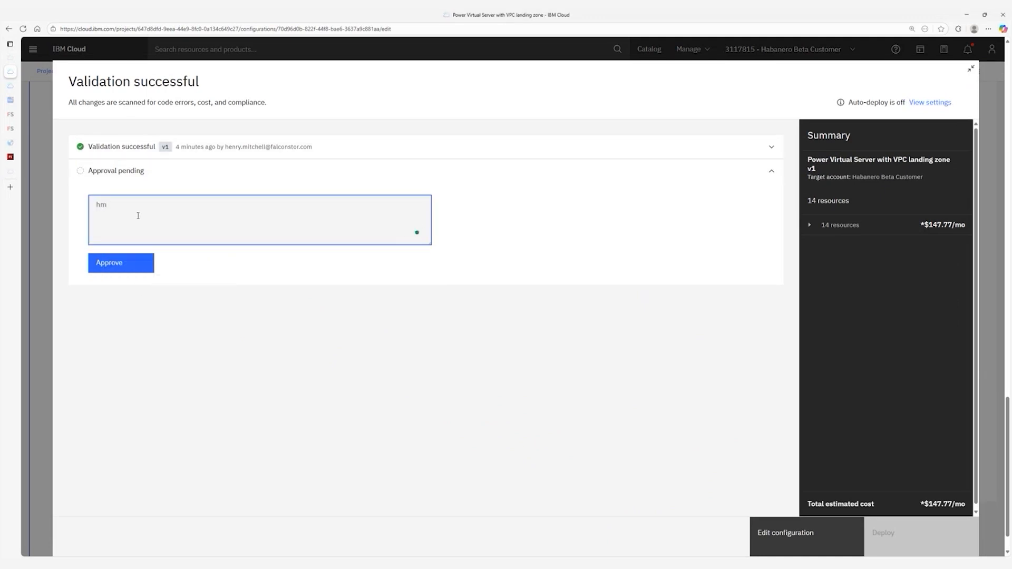
left_click(111, 263)
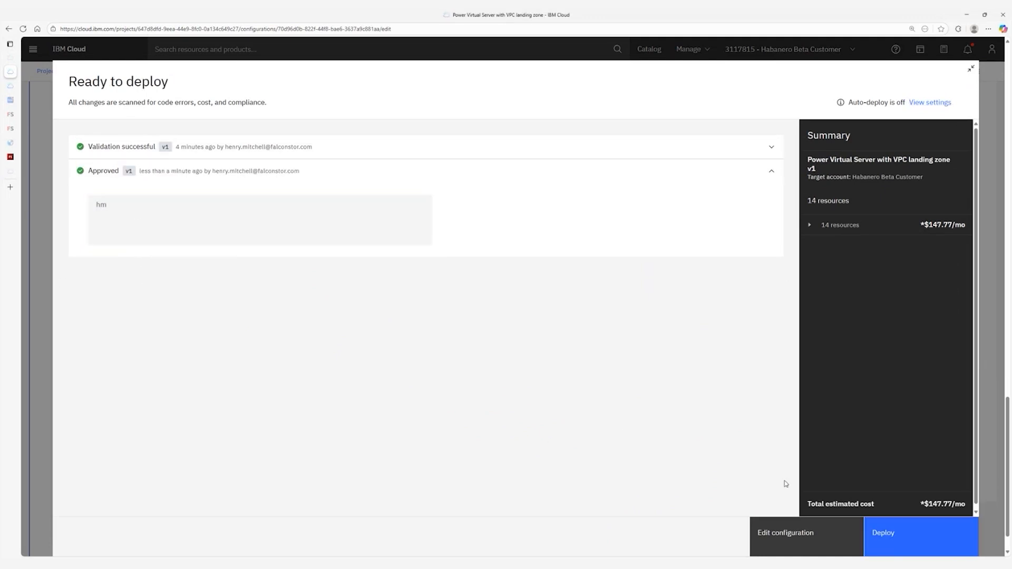
Deploy the configuration, follow the logs until deployment succeeds, and close the success dialog.
left_click(919, 542)
left_click(177, 227)
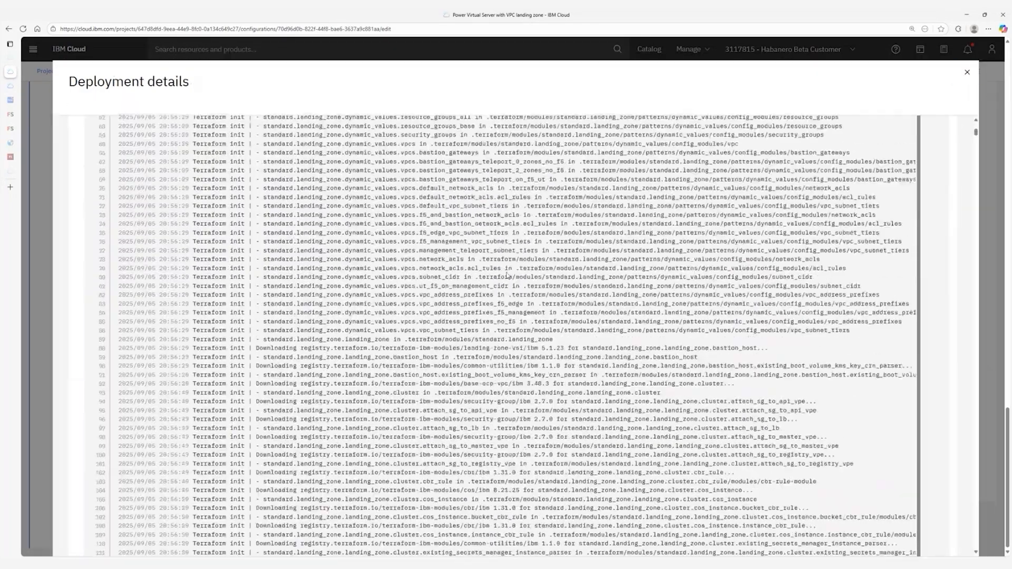
scroll(508, 273, "down", 10)
key("End")
left_click_drag(977, 544, 977, 536)
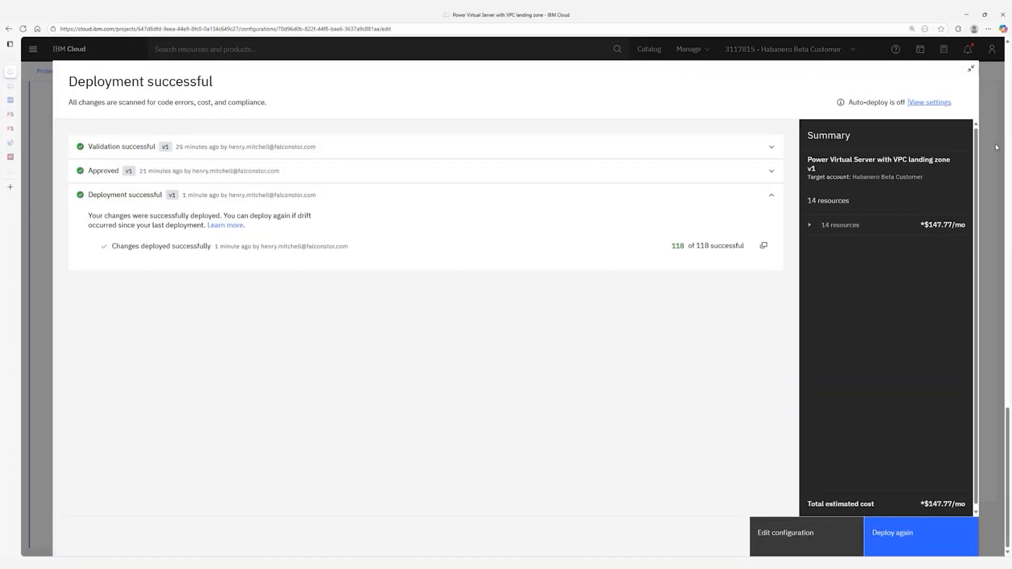
left_click(968, 70)
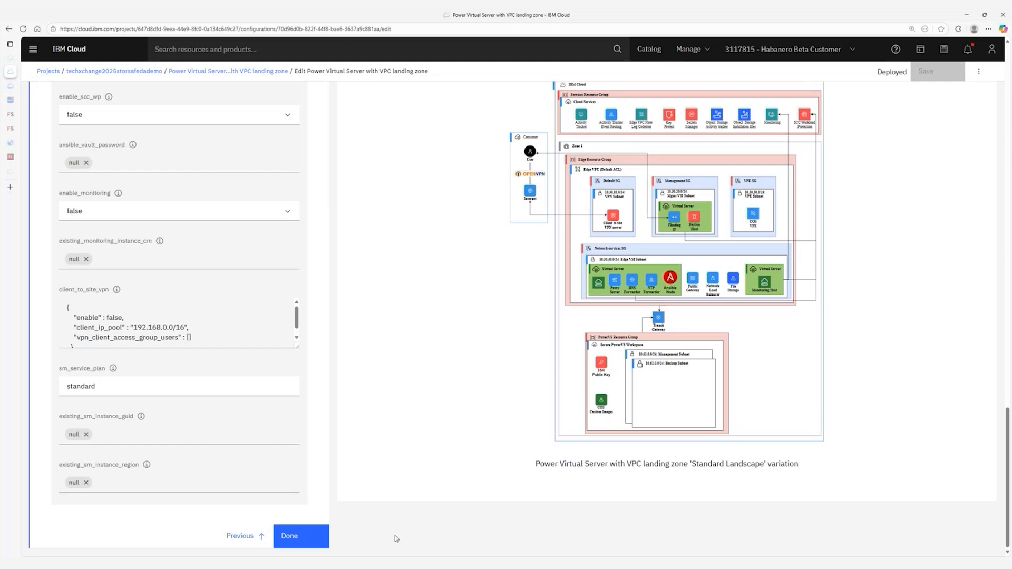
Finish the landing zone edit and open the techxchange2025storsafedademo project's Configurations list.
left_click(314, 537)
left_click(33, 49)
left_click(85, 92)
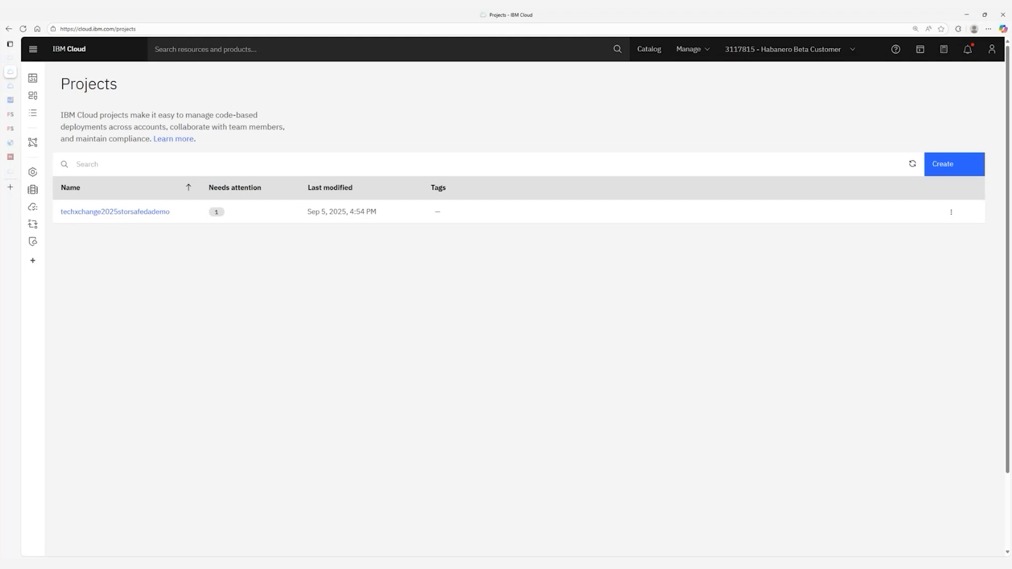
left_click(121, 212)
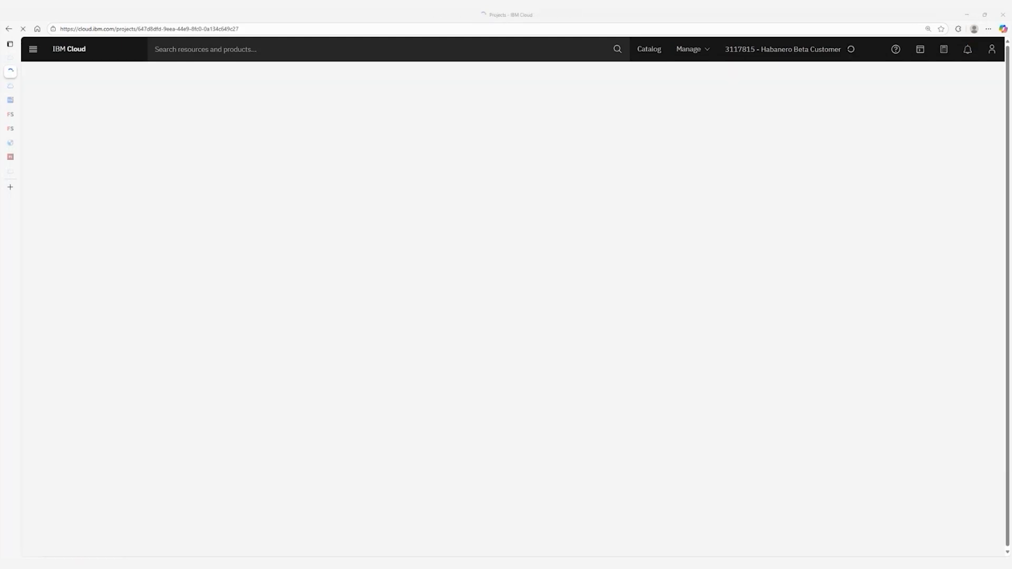
left_click(107, 133)
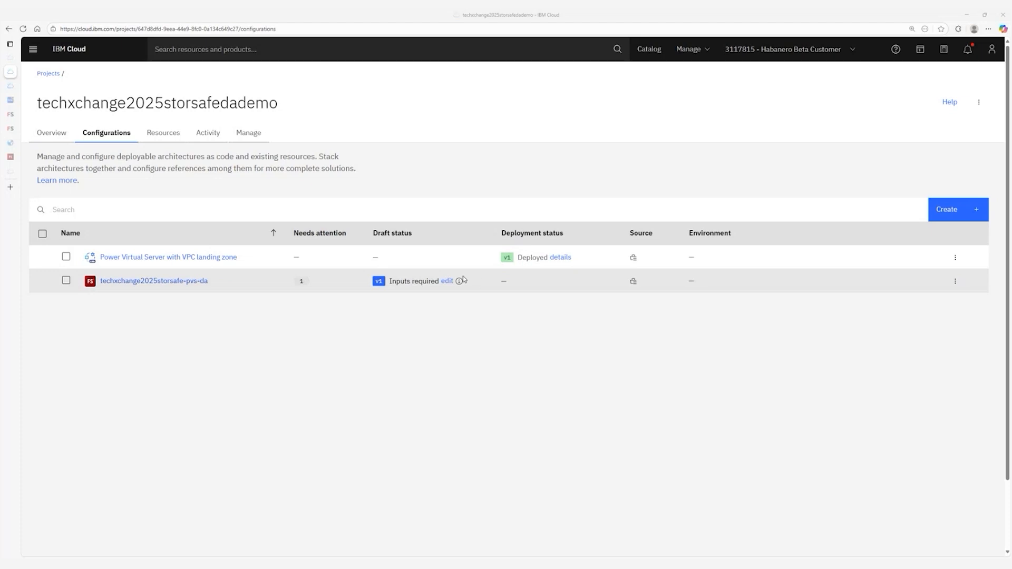
Start editing techxchange2025storsafe-pvs-da and move past its details to security.
left_click(447, 281)
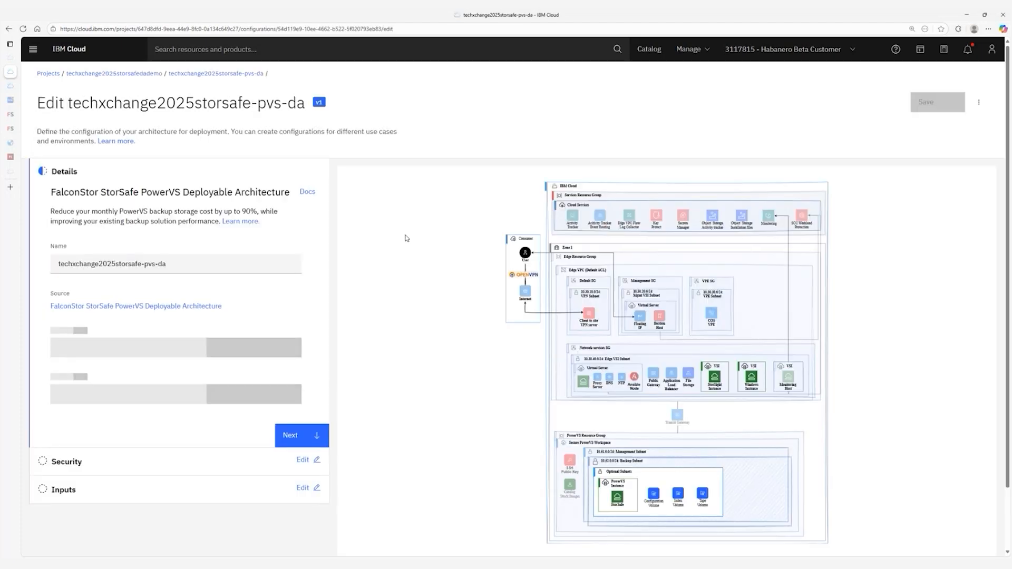
scroll(270, 274, "down", 2)
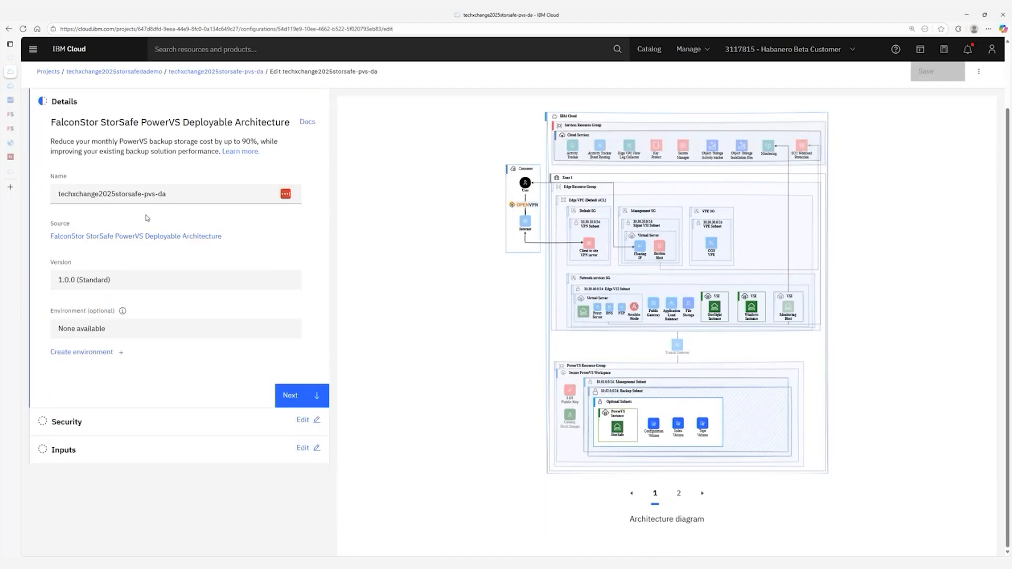
left_click(309, 396)
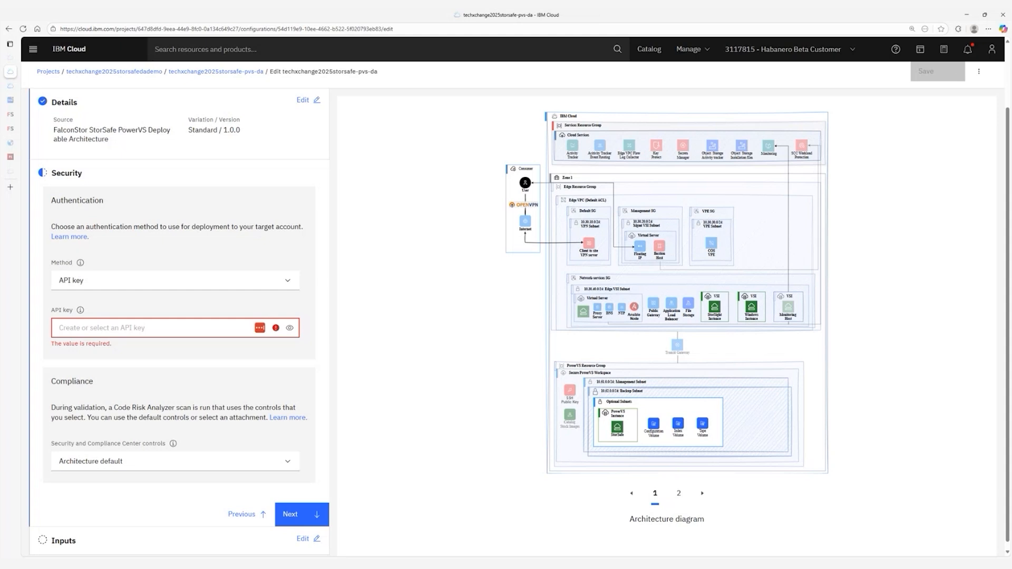
Paste a valid API key for authentication, replacing the invalid one, and reach the inputs.
left_click(211, 328)
key("ctrl+v")
left_click(380, 420)
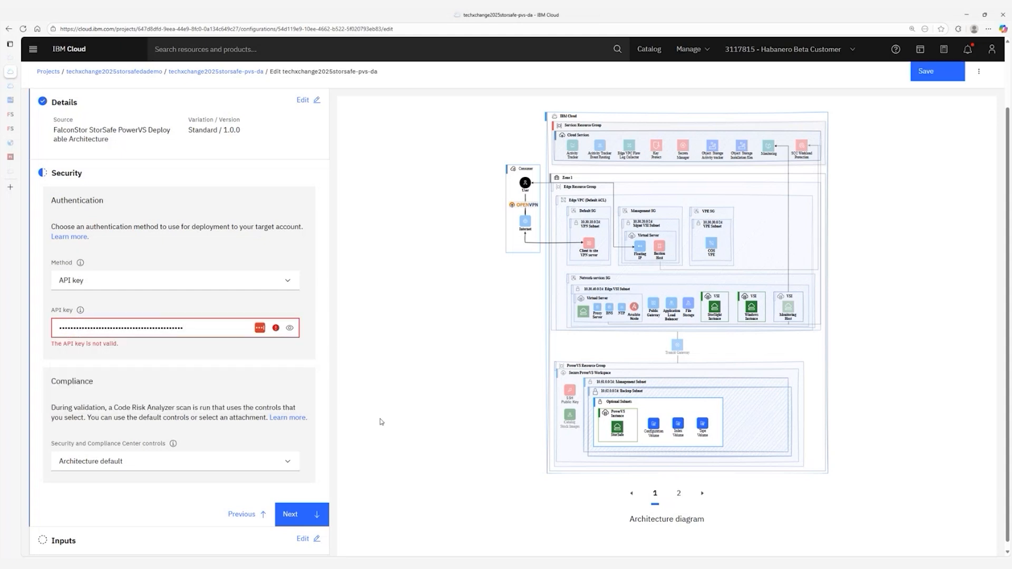
left_click(175, 328)
key("ctrl+v")
left_click(365, 382)
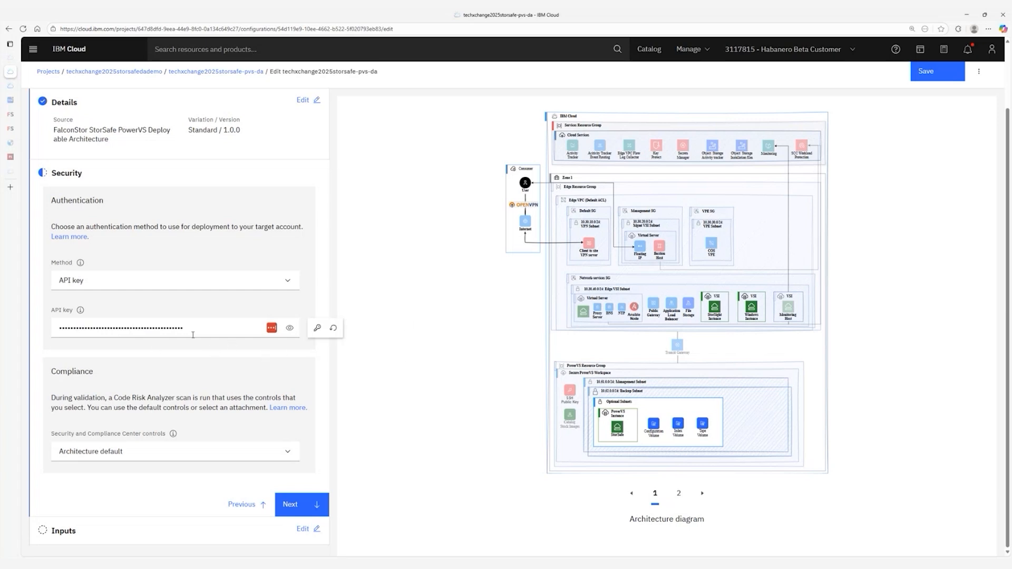
left_click(291, 505)
Show optional inputs and start a Configurations-sourced reference for prerequisite_workspace_id.
left_click(262, 235)
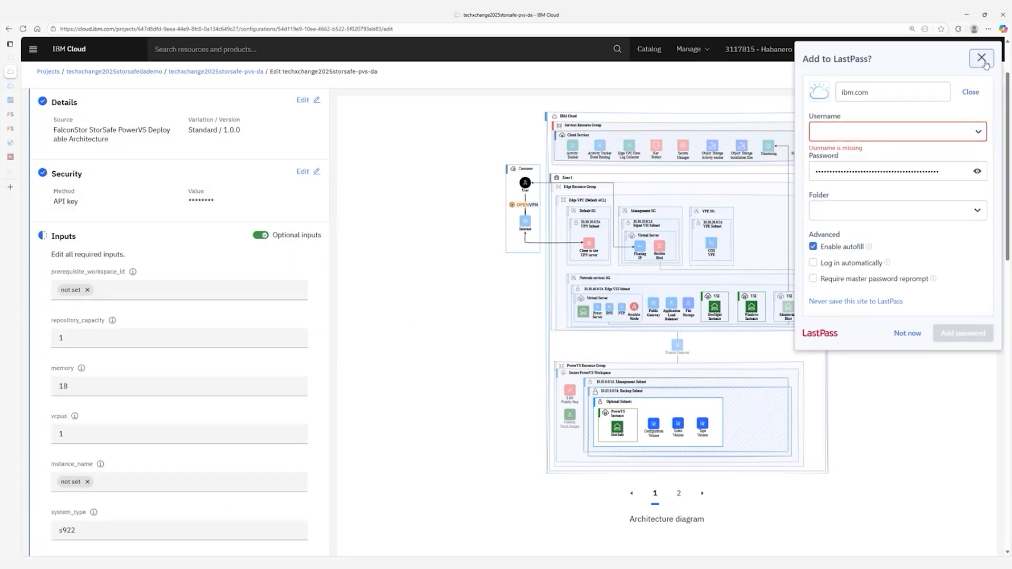
left_click(982, 58)
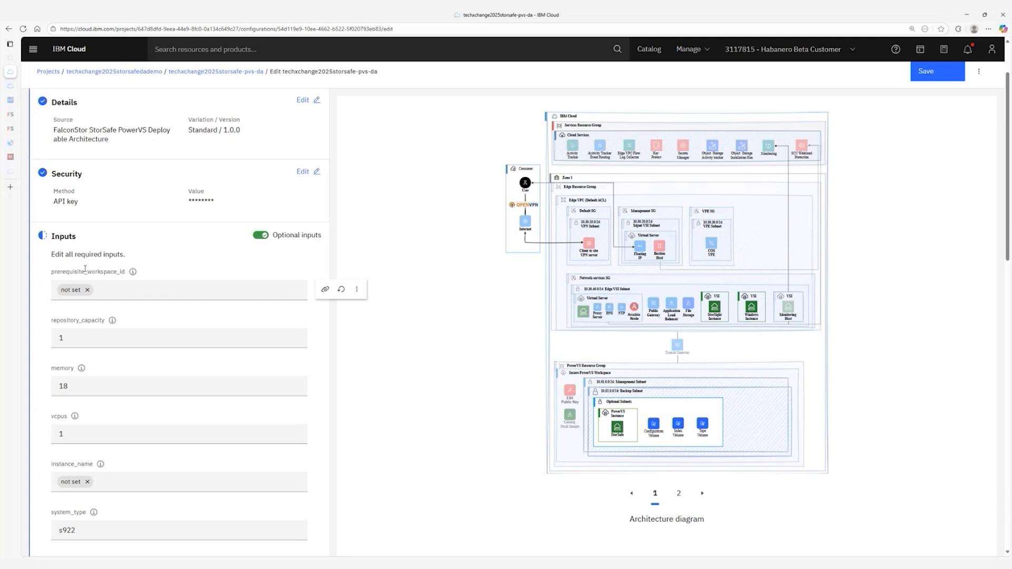
left_click(325, 290)
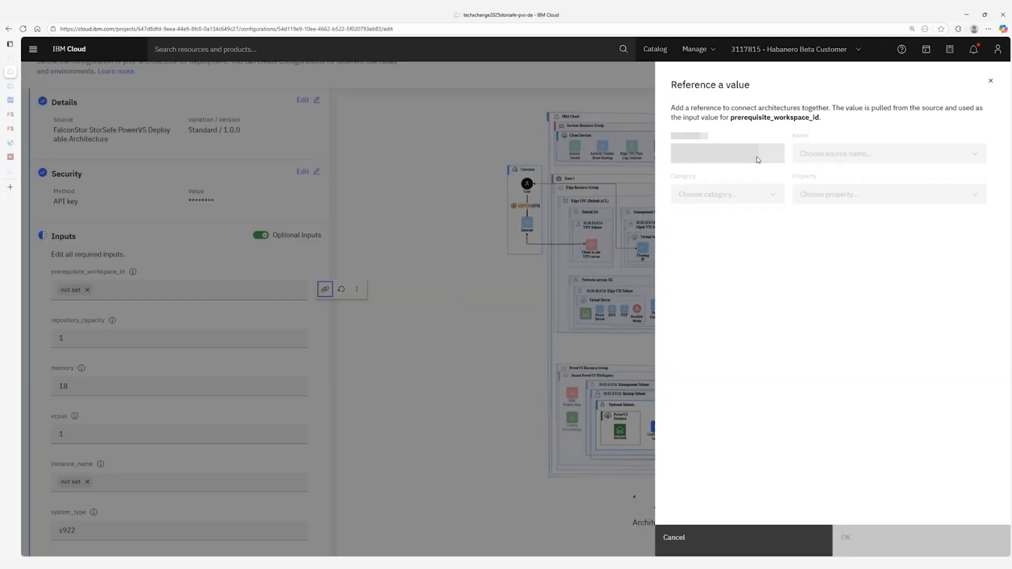
left_click(758, 156)
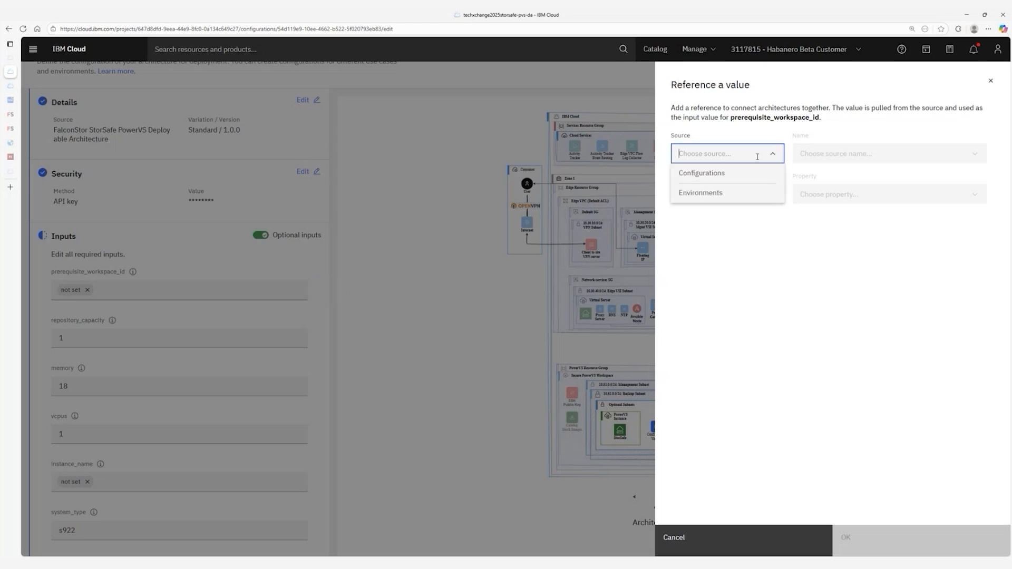
left_click(718, 175)
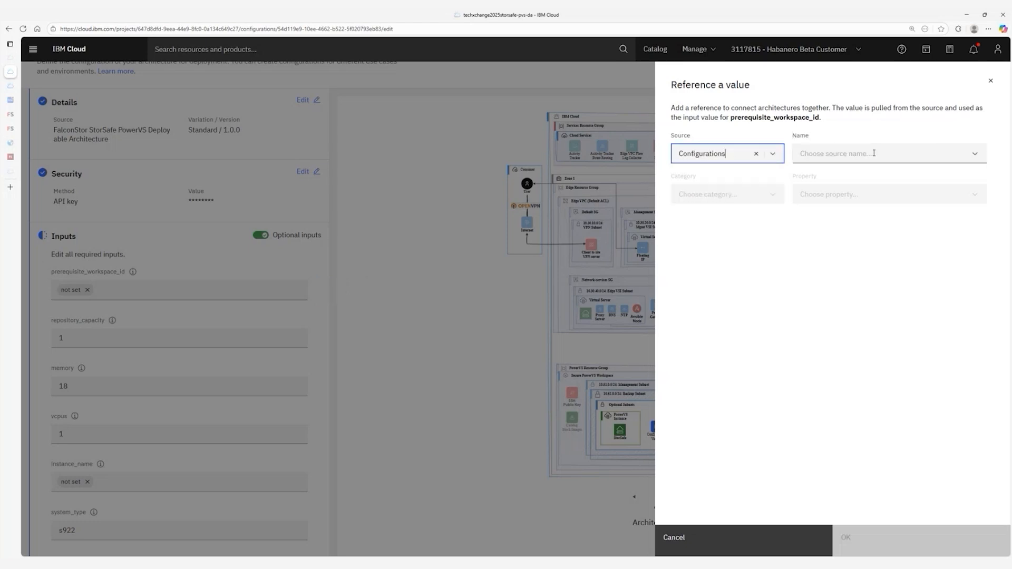
Point the reference at the landing zone configuration's Outputs property schematics_workspace_id.
left_click(874, 153)
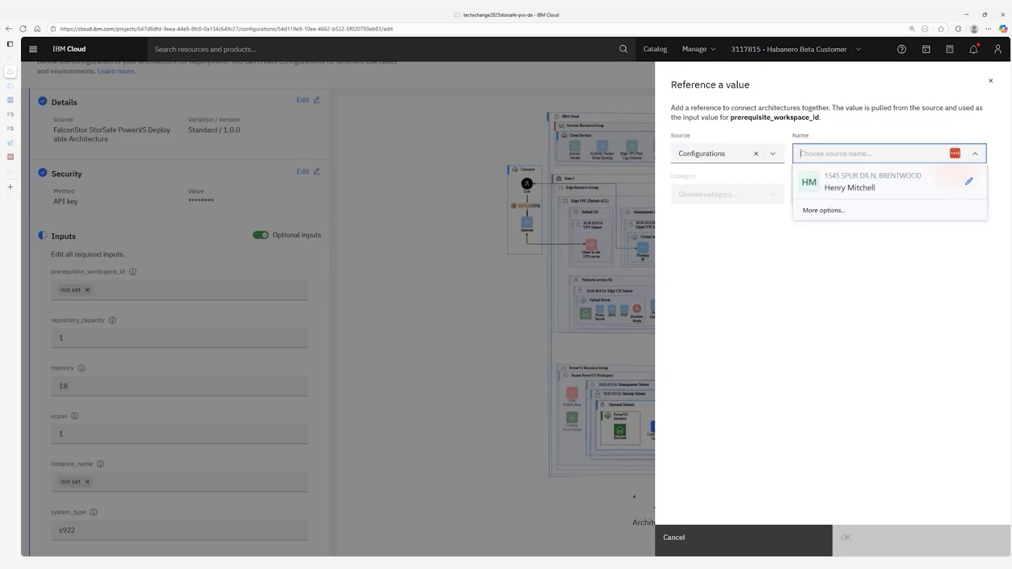
left_click(897, 271)
left_click(976, 158)
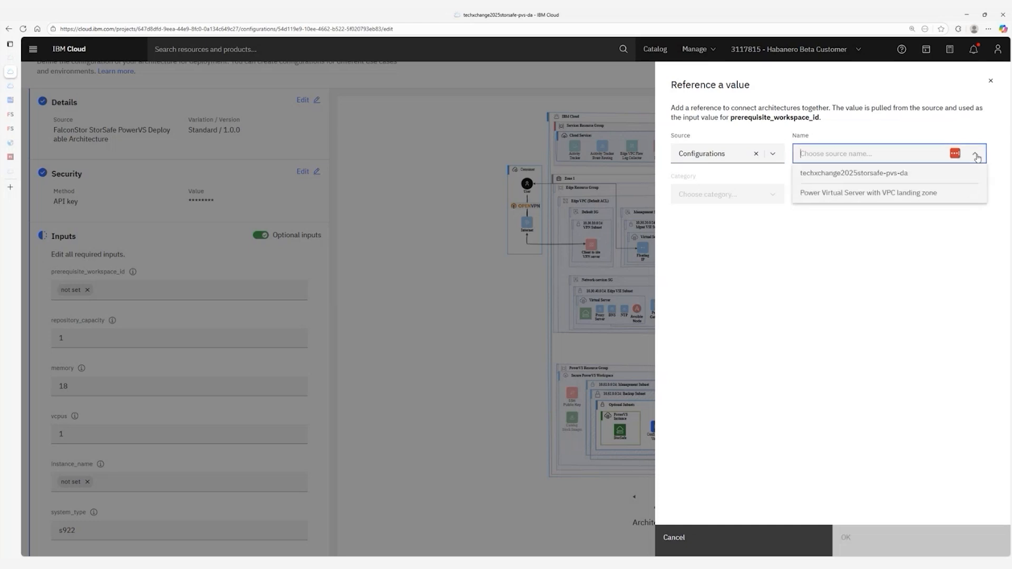
left_click(860, 199)
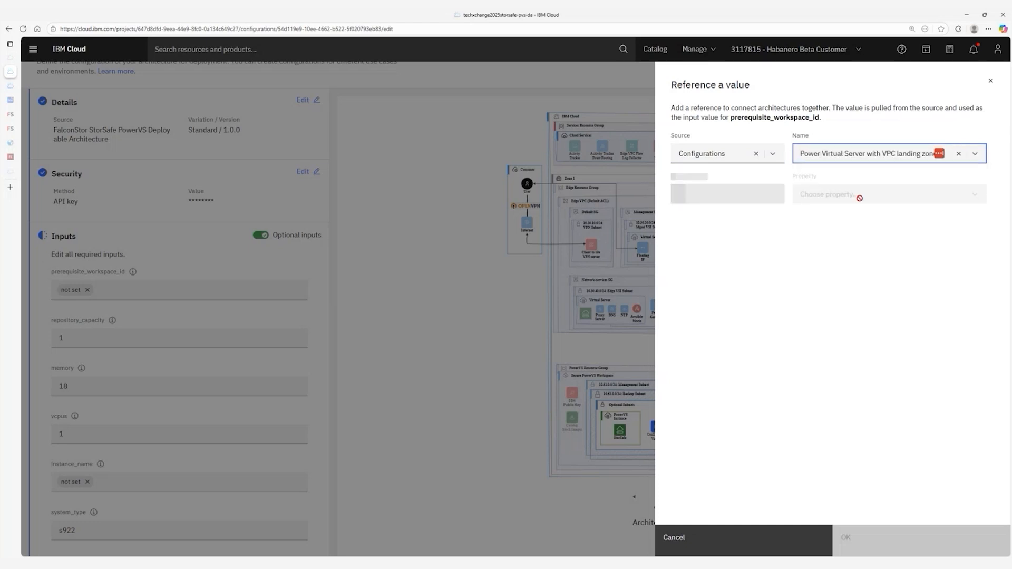
left_click(735, 201)
left_click(695, 232)
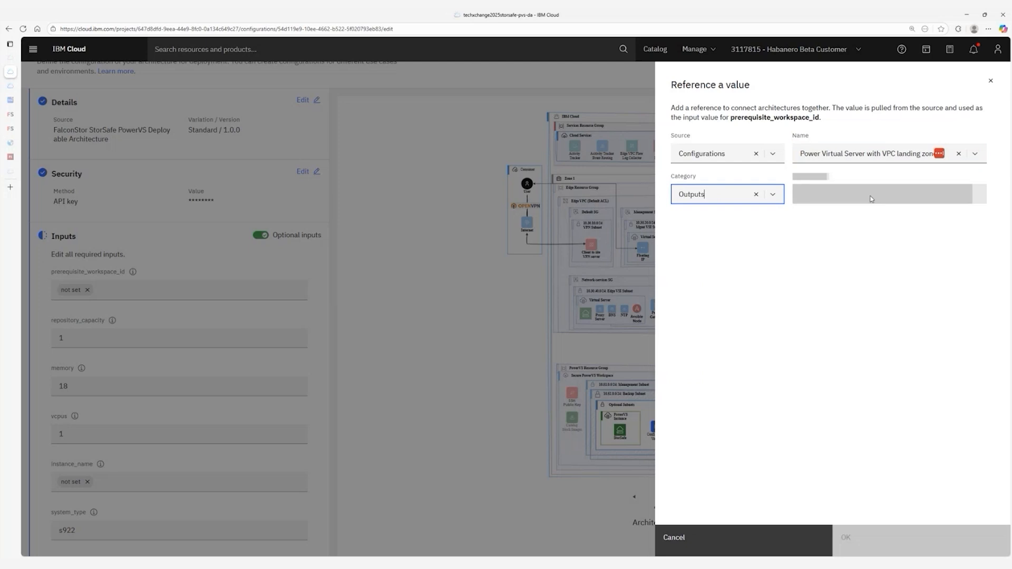
left_click(871, 195)
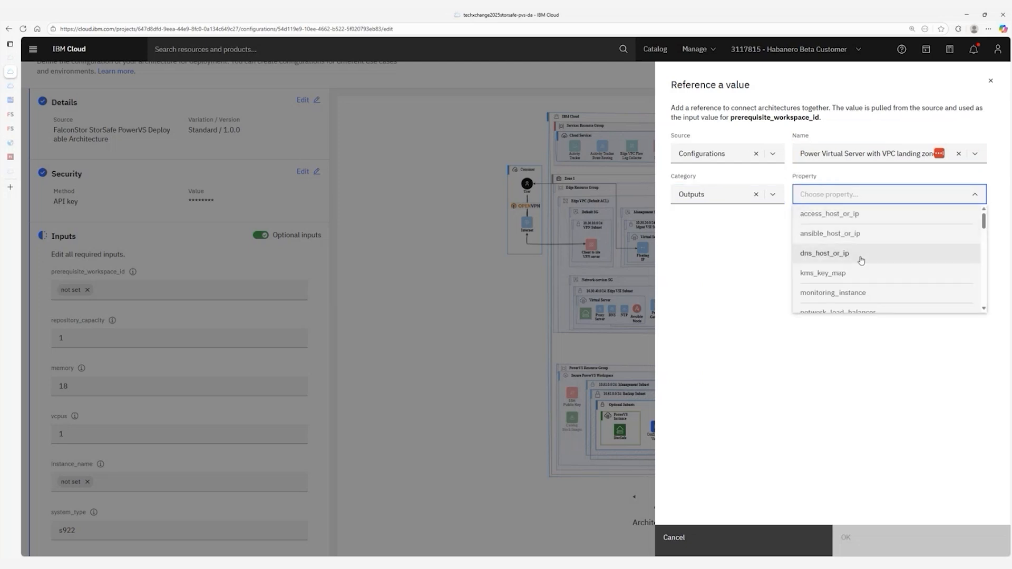
scroll(859, 262, "down", 5)
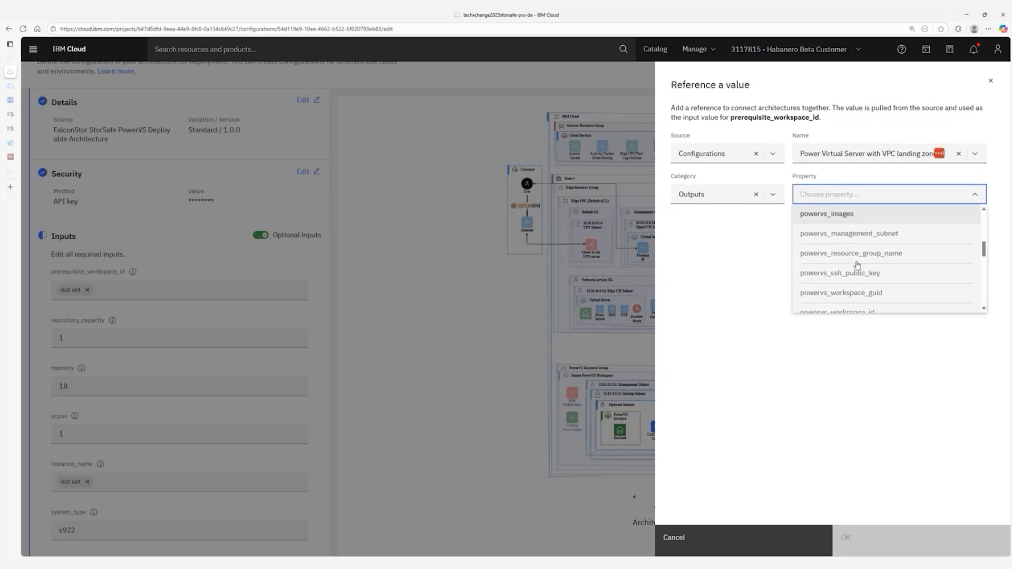
scroll(883, 275, "down", 2)
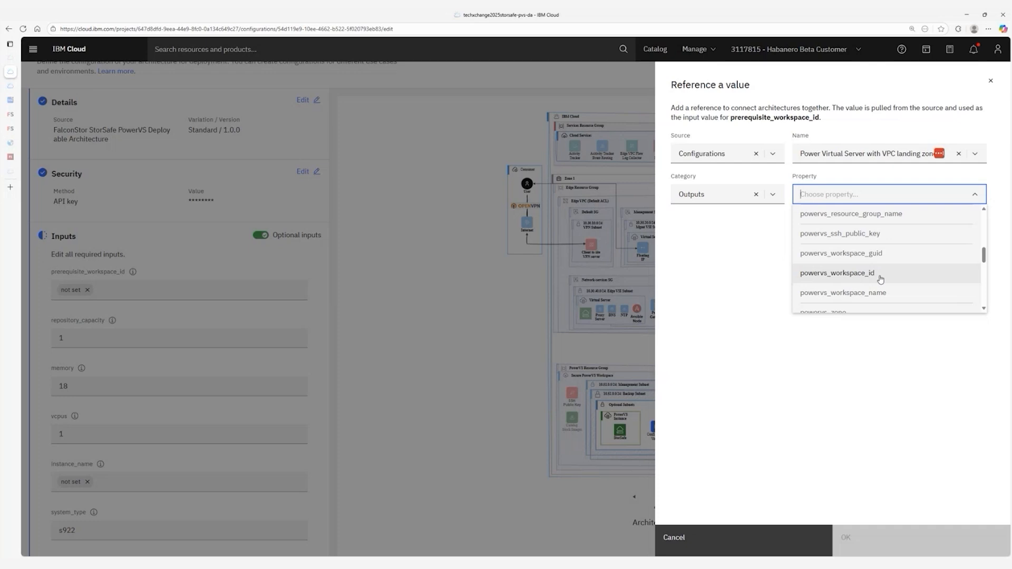
scroll(886, 278, "down", 2)
scroll(887, 278, "down", 2)
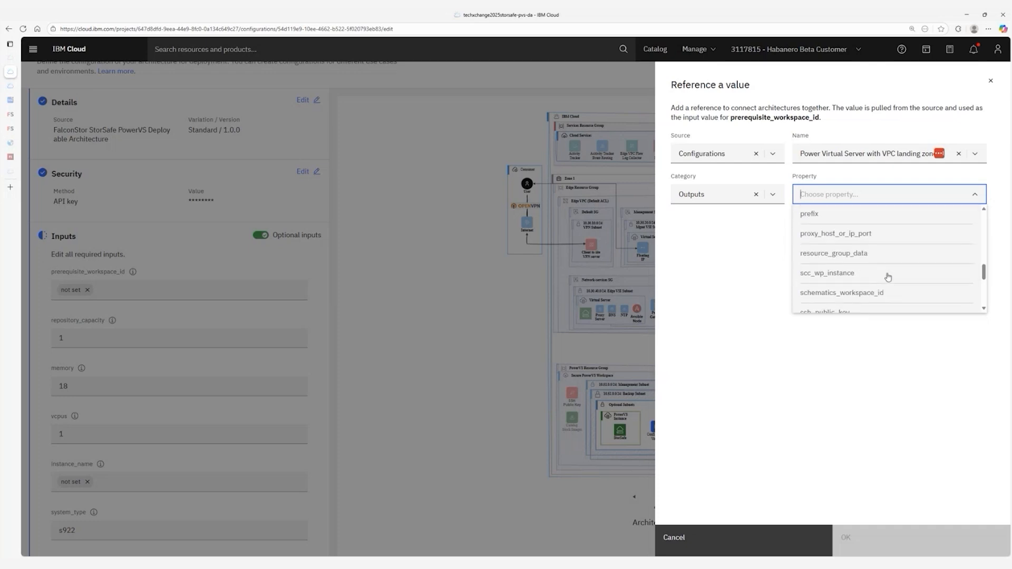
left_click(855, 295)
Confirm the workspace reference and change the memory value from 18 to 25.
left_click(887, 534)
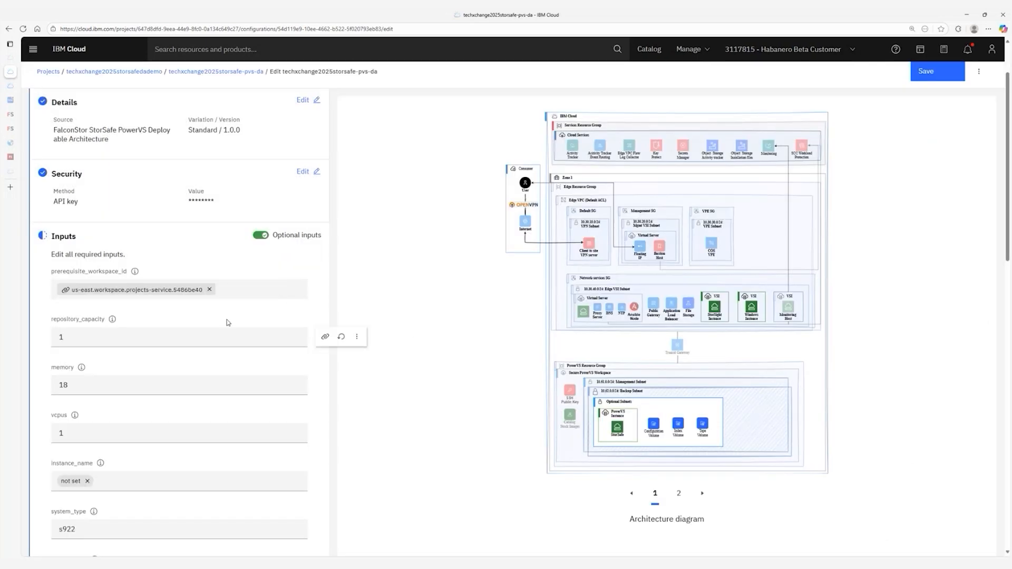
scroll(101, 314, "down", 2)
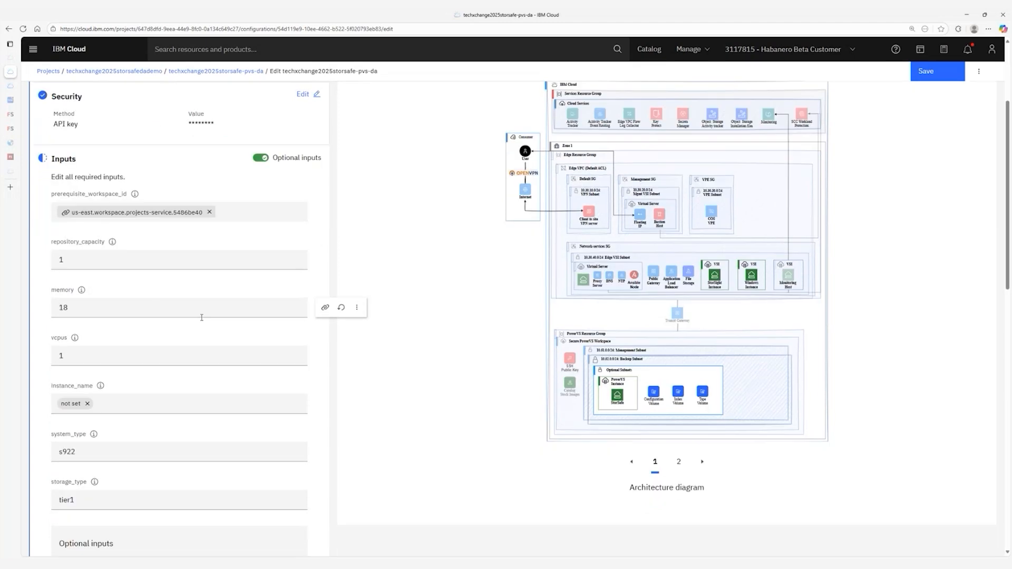
double_click(97, 311)
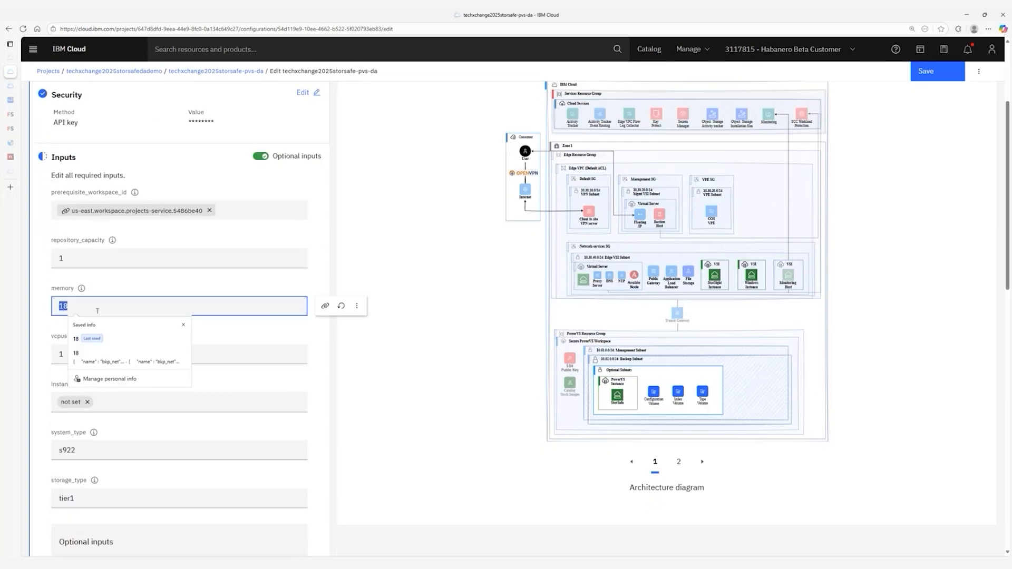
type("25")
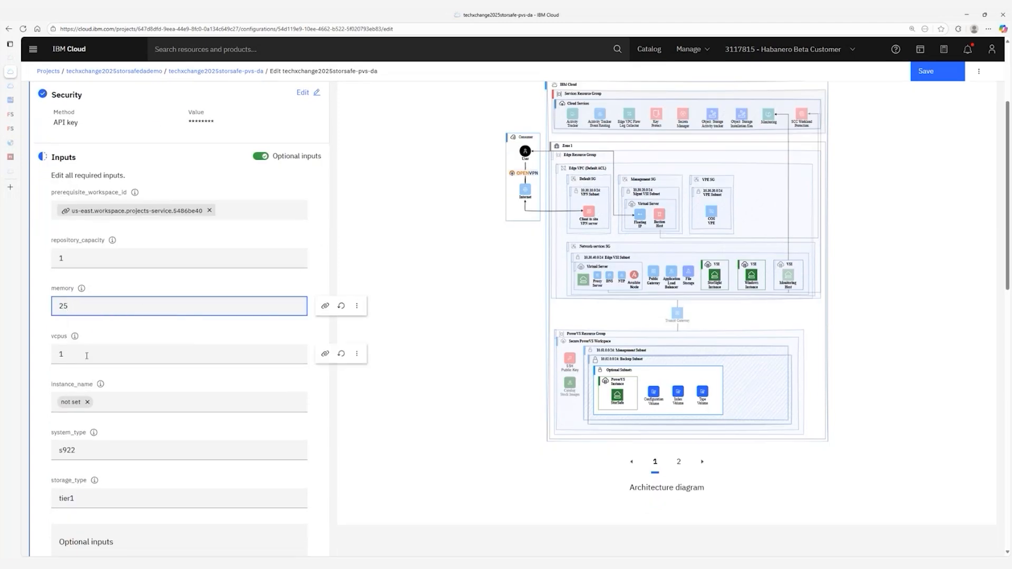
Set instance_name to hm-dademo-storsafe.
scroll(135, 360, "down", 2)
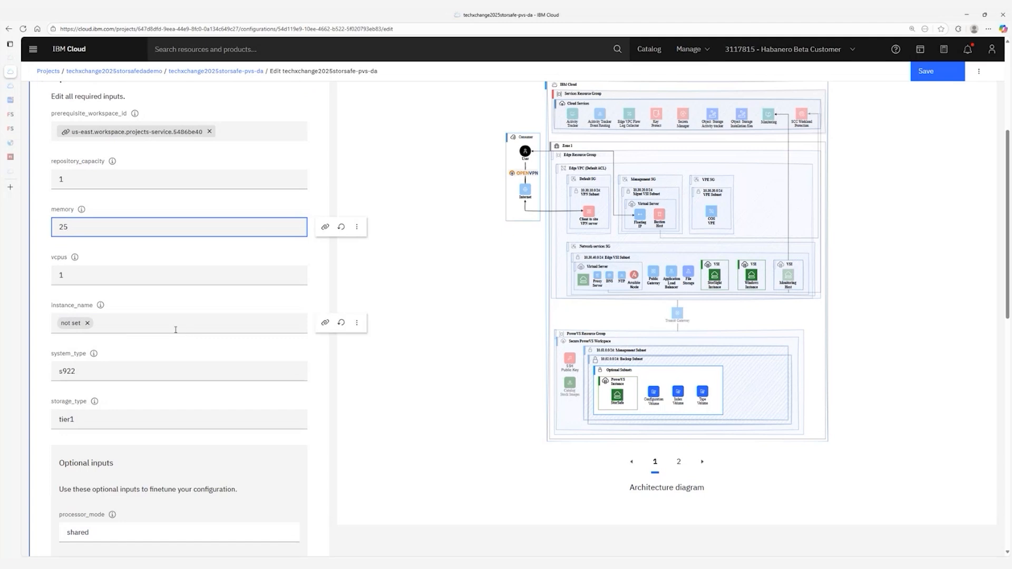
left_click(96, 323)
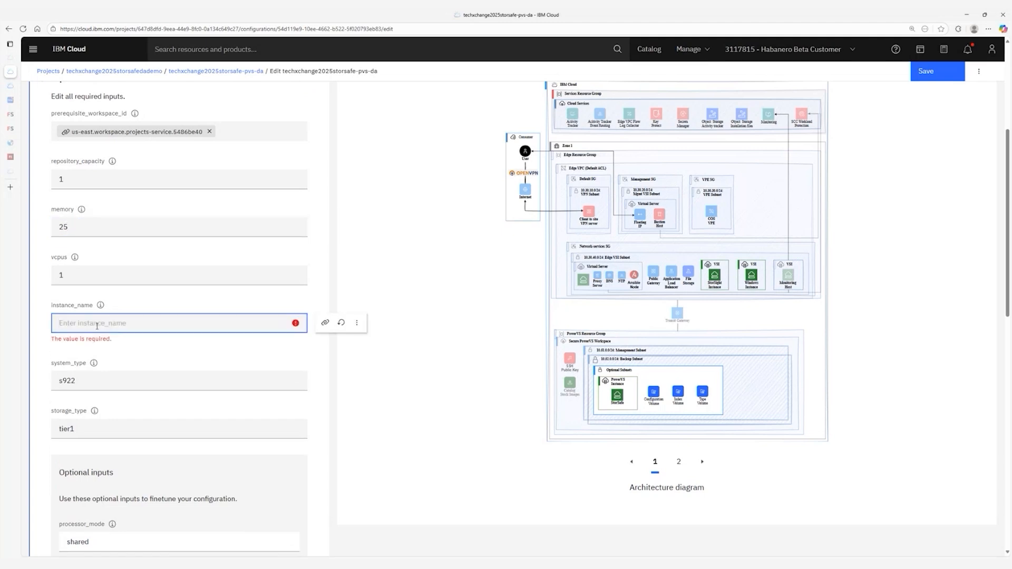
type("techxchange")
key("ctrl+a")
type("hm-dademo-storsafe")
left_click(364, 416)
Change storage_type from tier1 to tier3.
scroll(110, 292, "down", 2)
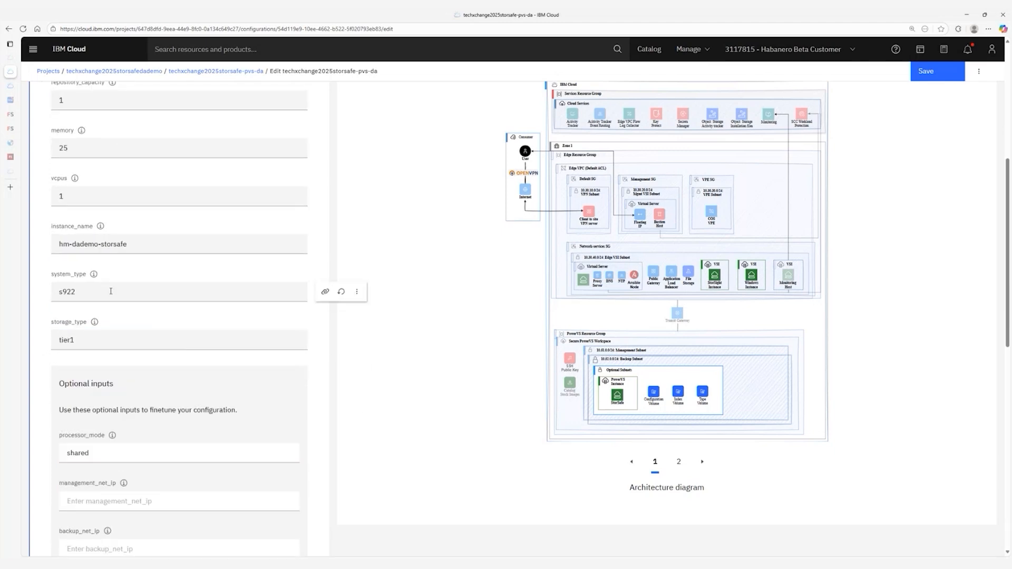
scroll(147, 297, "down", 2)
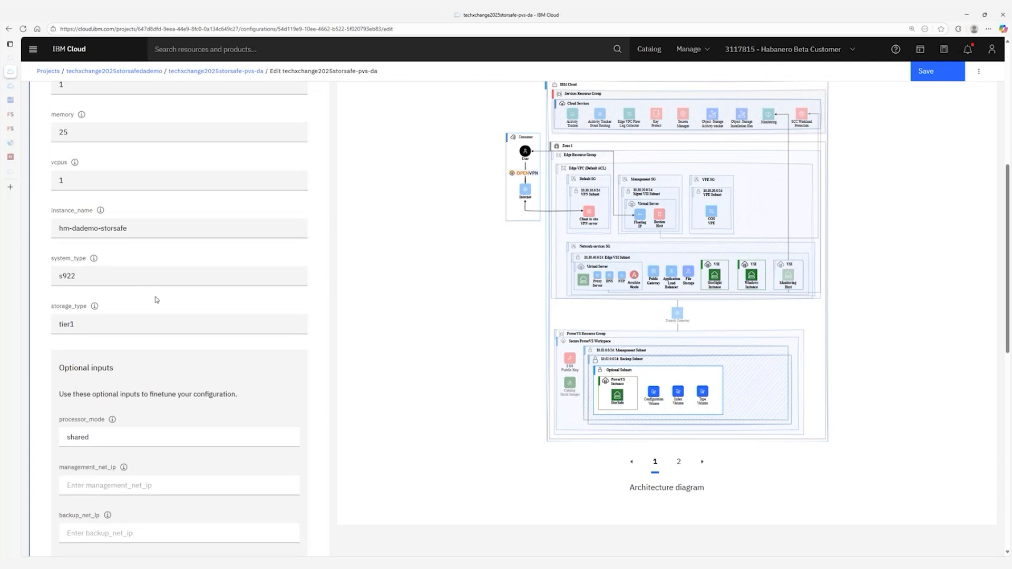
left_click(101, 266)
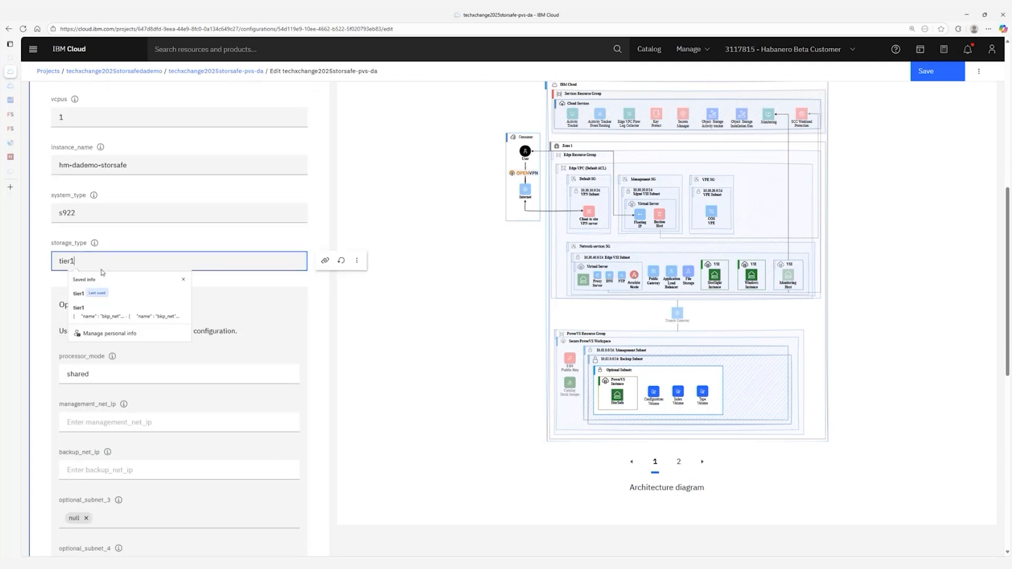
key("BackSpace")
type("3")
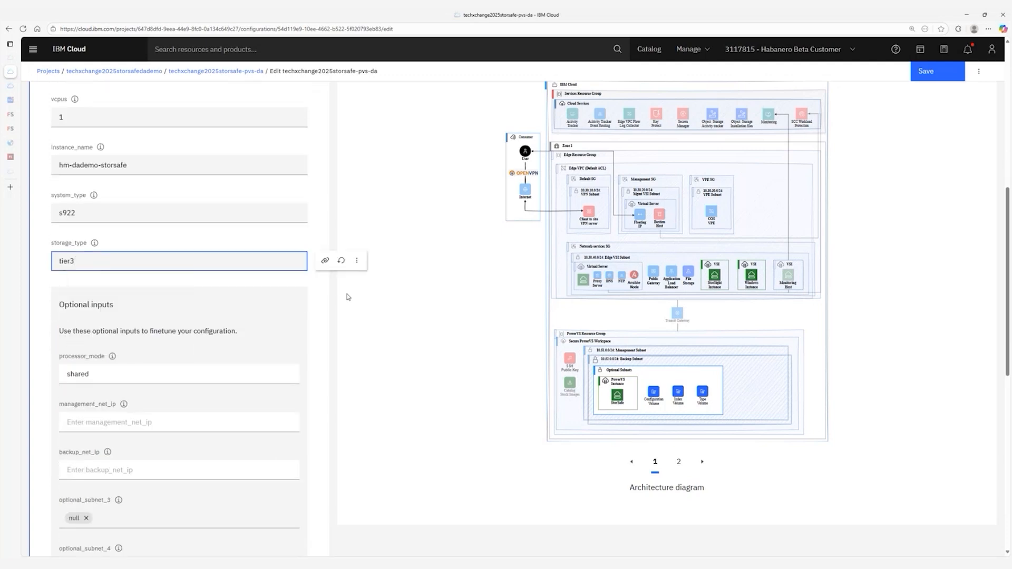
scroll(320, 309, "down", 3)
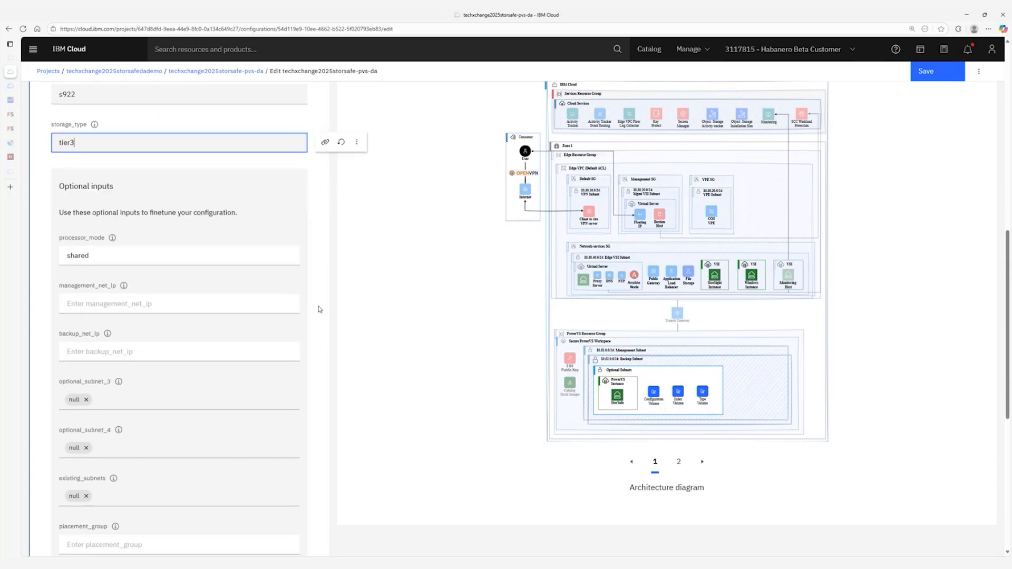
Set volume_index_size to 50 instead of 1024.
scroll(124, 273, "down", 2)
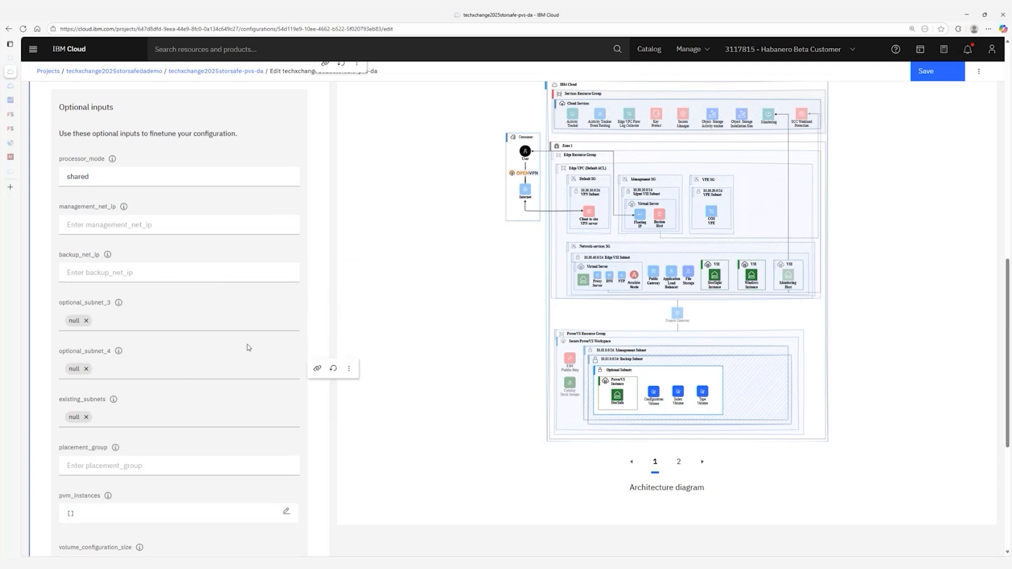
scroll(222, 381, "down", 2)
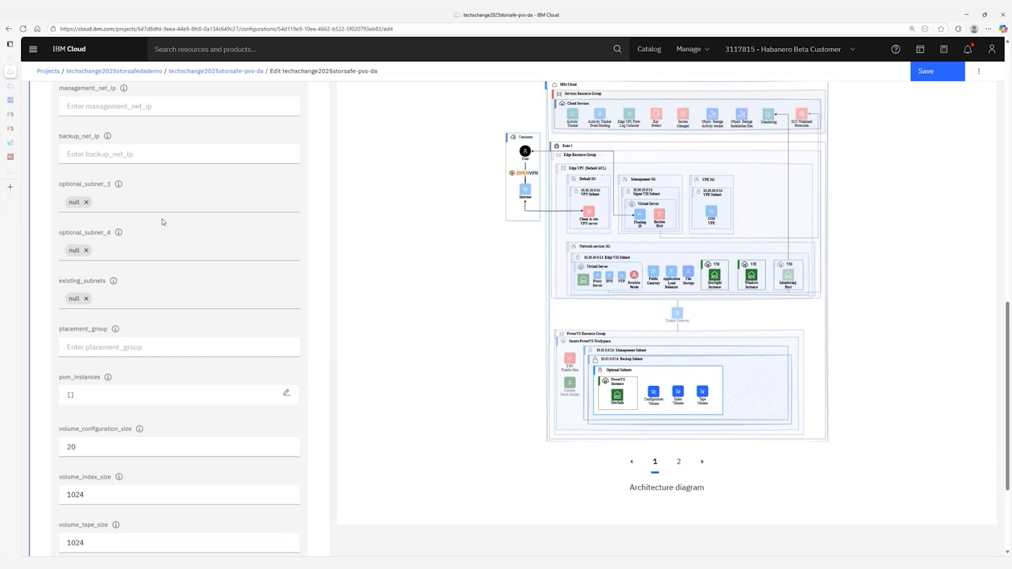
scroll(298, 323, "down", 1)
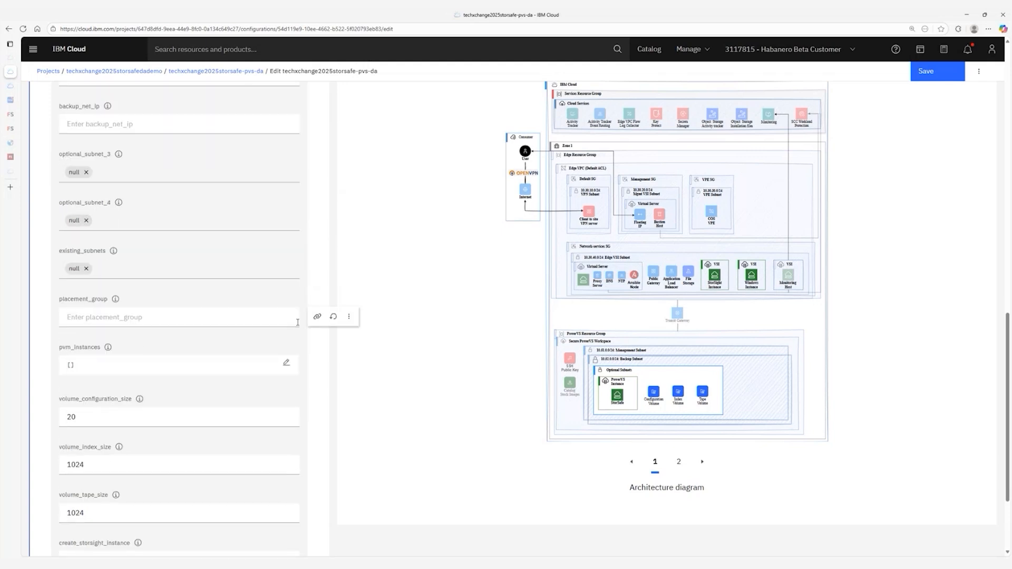
scroll(298, 323, "down", 2)
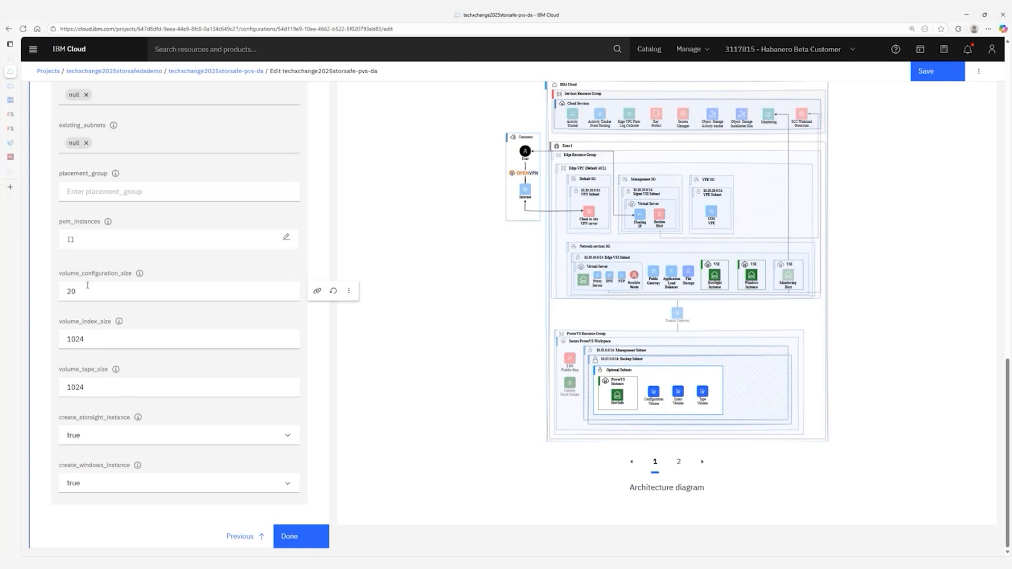
double_click(96, 344)
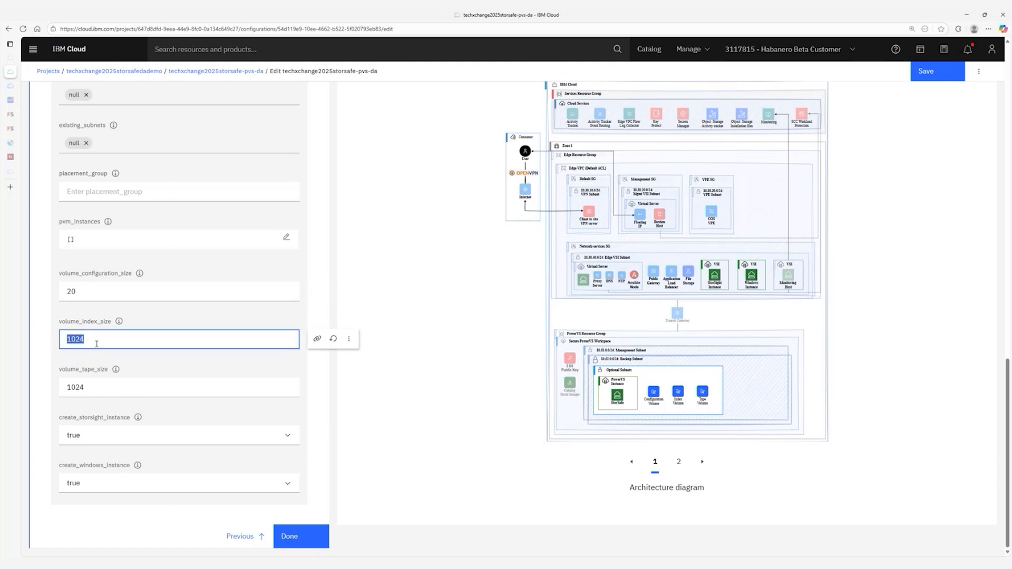
type("500")
double_click(91, 385)
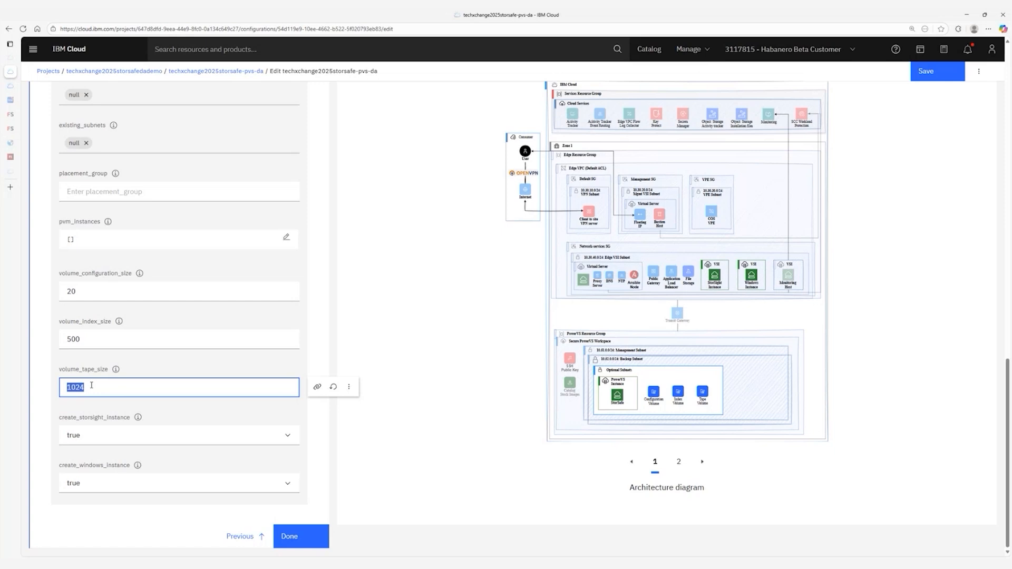
double_click(90, 340)
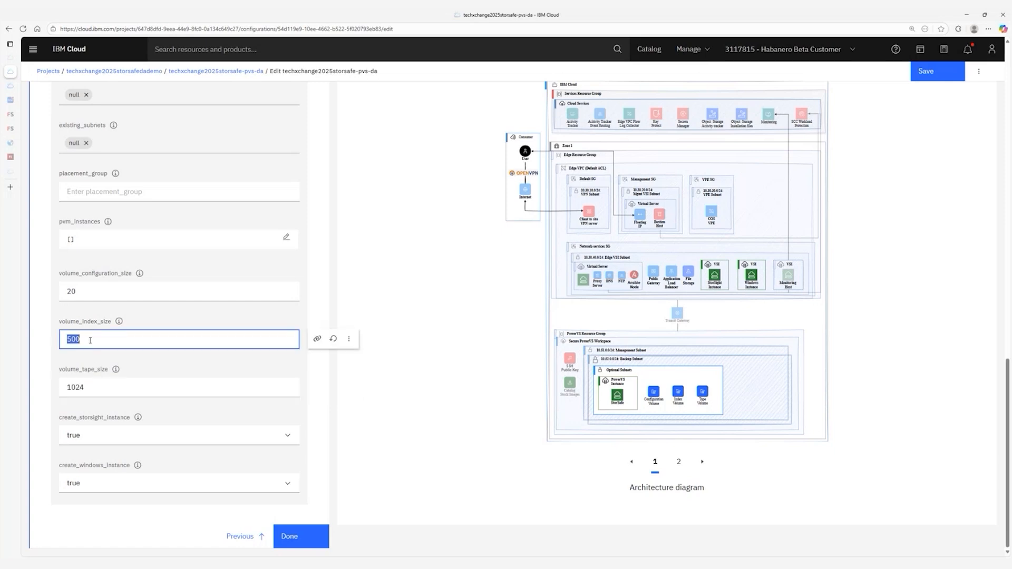
type("50")
Set volume_tape_size to 500 instead of 1024.
left_click(226, 383)
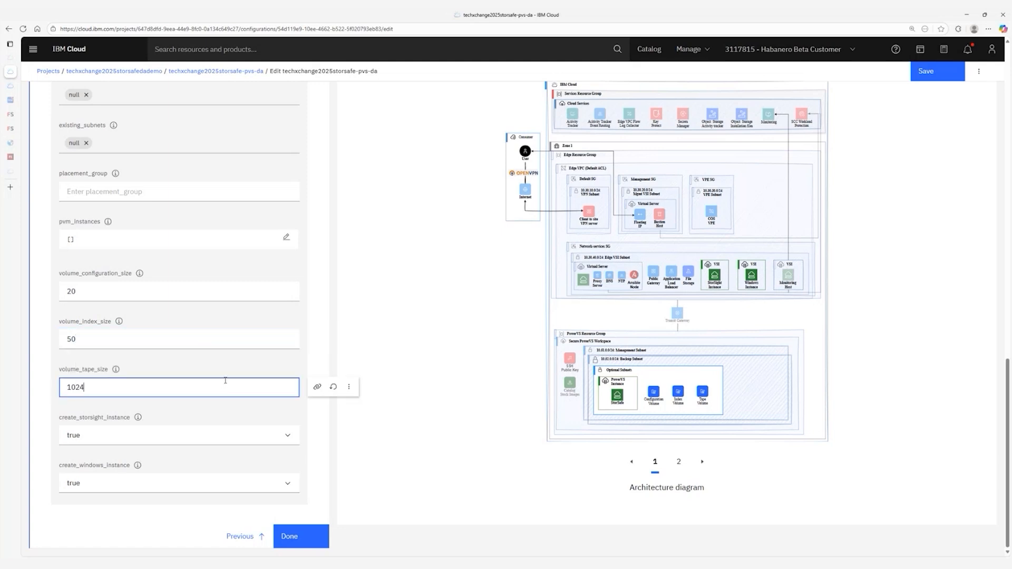
double_click(190, 384)
type("500")
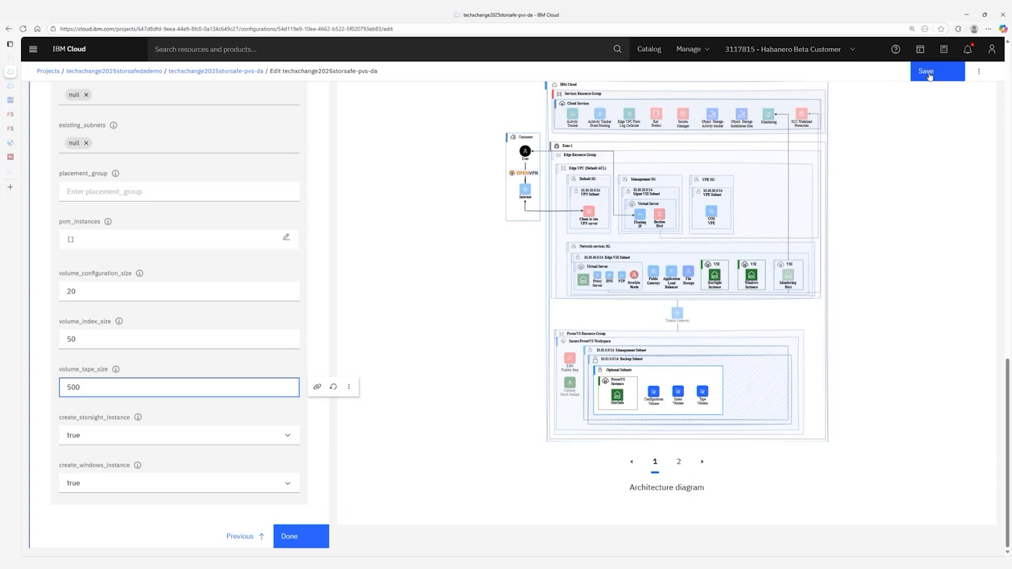
Finish the input edits, save the StorSafe configuration and validate it.
left_click(312, 537)
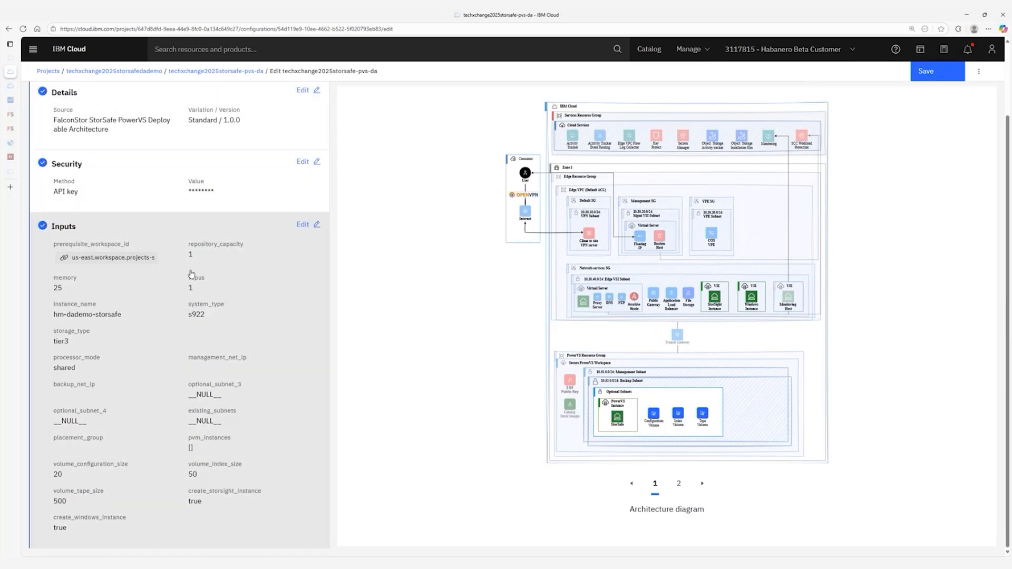
left_click(926, 70)
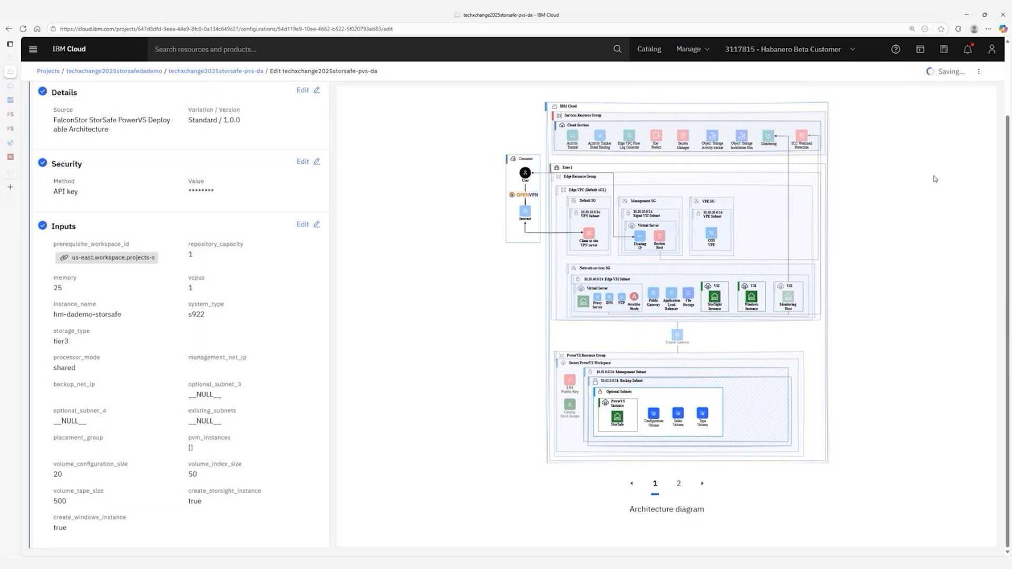
left_click(927, 71)
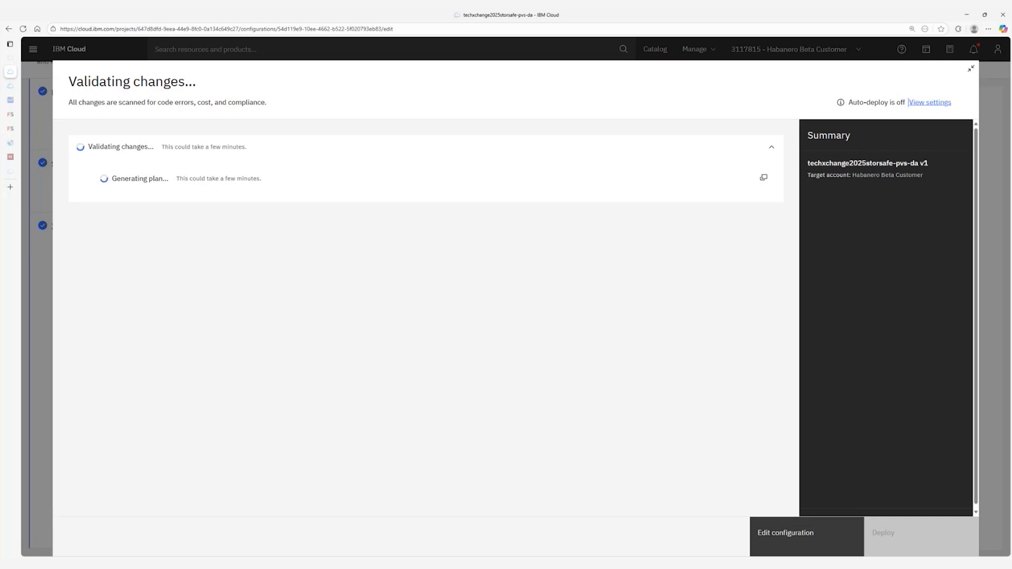
Approve the validated changes with comment 'hm' and deploy the configuration.
type("hm")
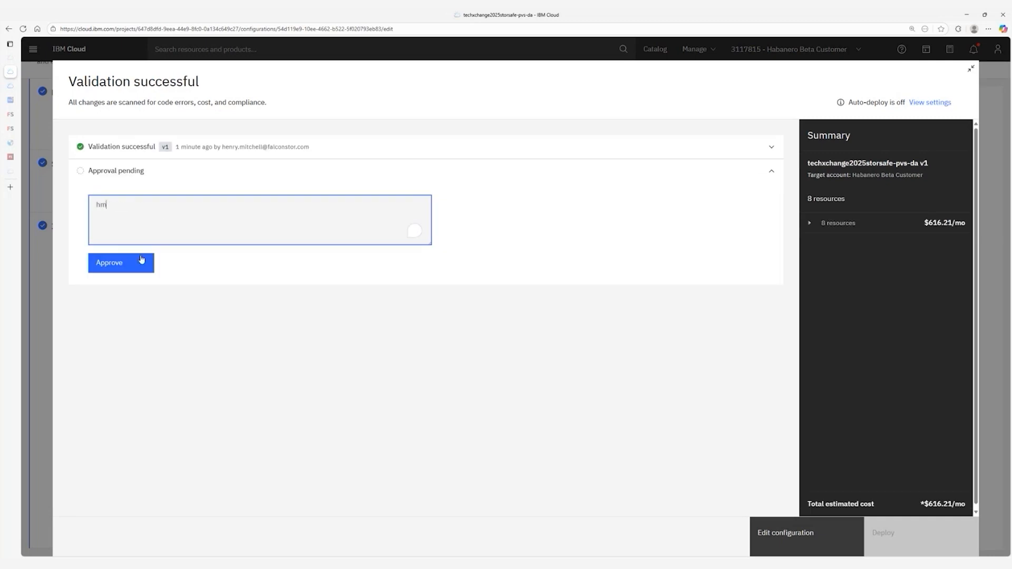
left_click(141, 261)
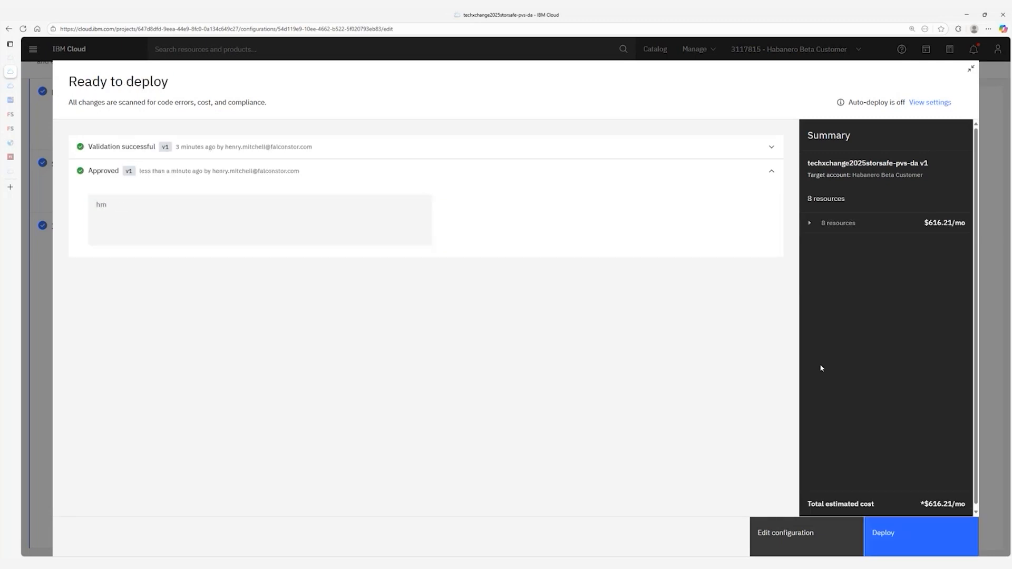
left_click(908, 531)
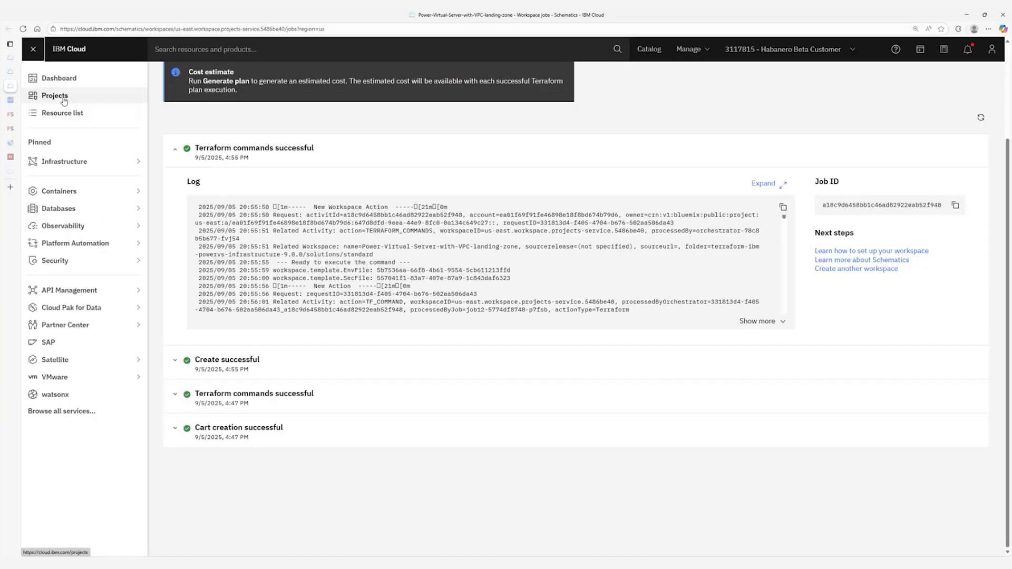
left_click(63, 97)
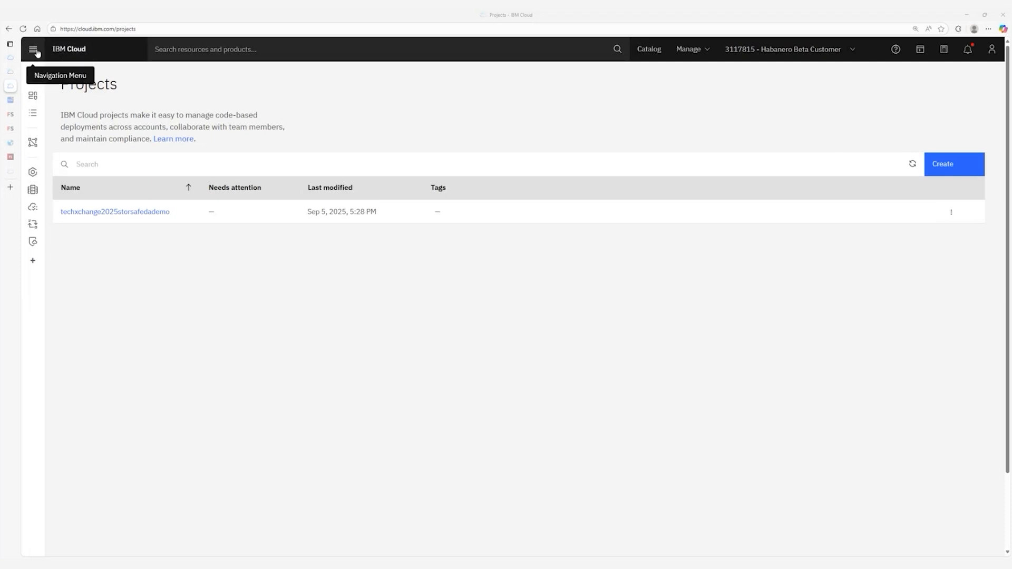
Check that both techxchange2025storsafedademo configurations show Deployed.
left_click(37, 53)
left_click(53, 96)
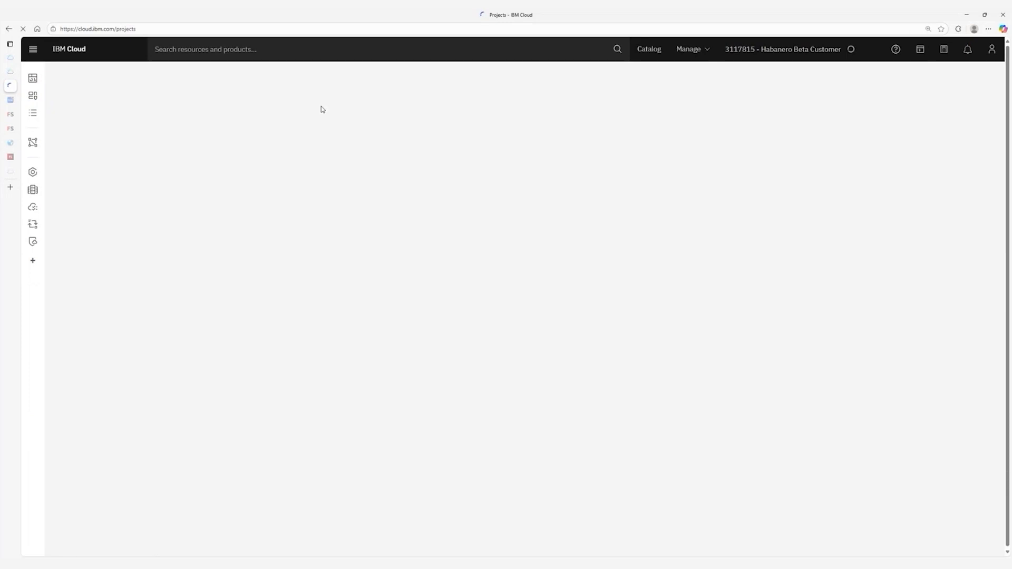
left_click(124, 214)
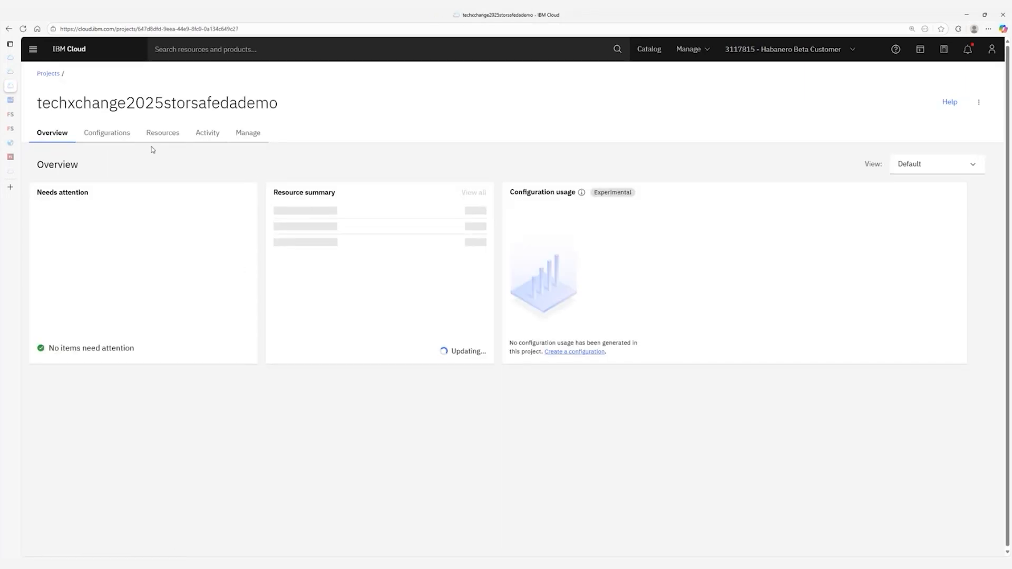
left_click(121, 138)
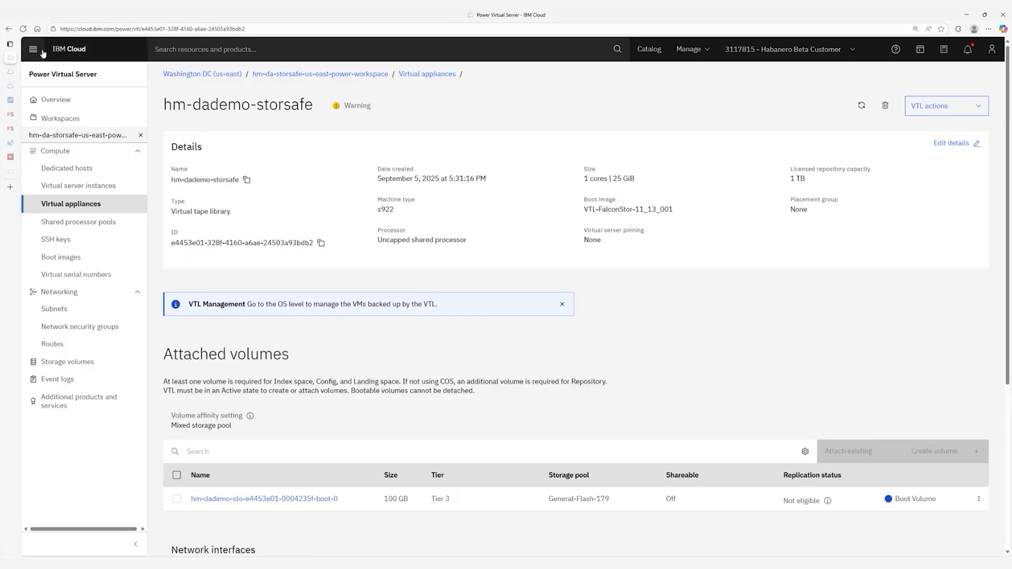
left_click(35, 50)
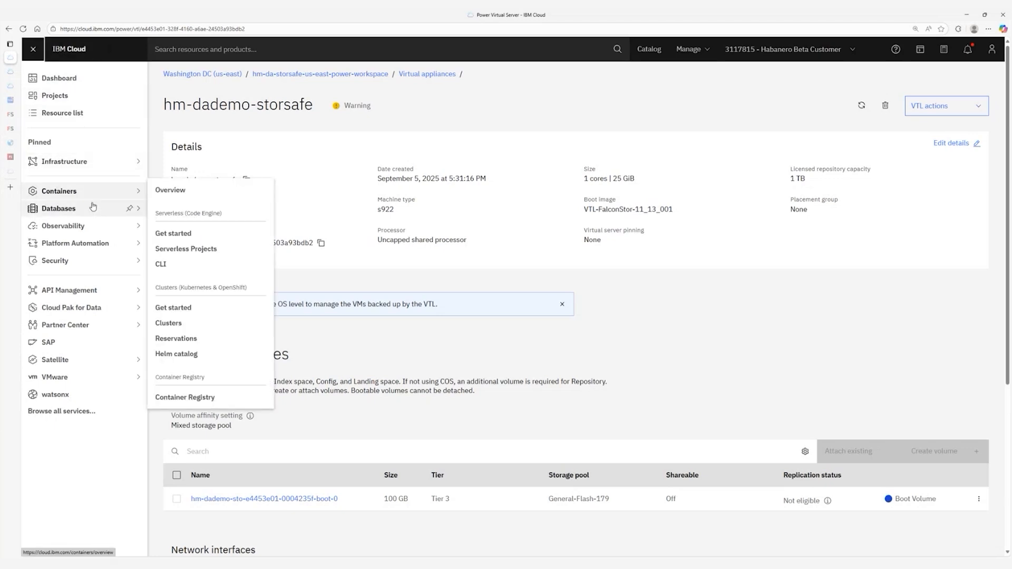
Open hm-dademo-storsafe from Power Virtual Server's Virtual appliances and launch its console.
mouse_move(84, 161)
left_click(188, 311)
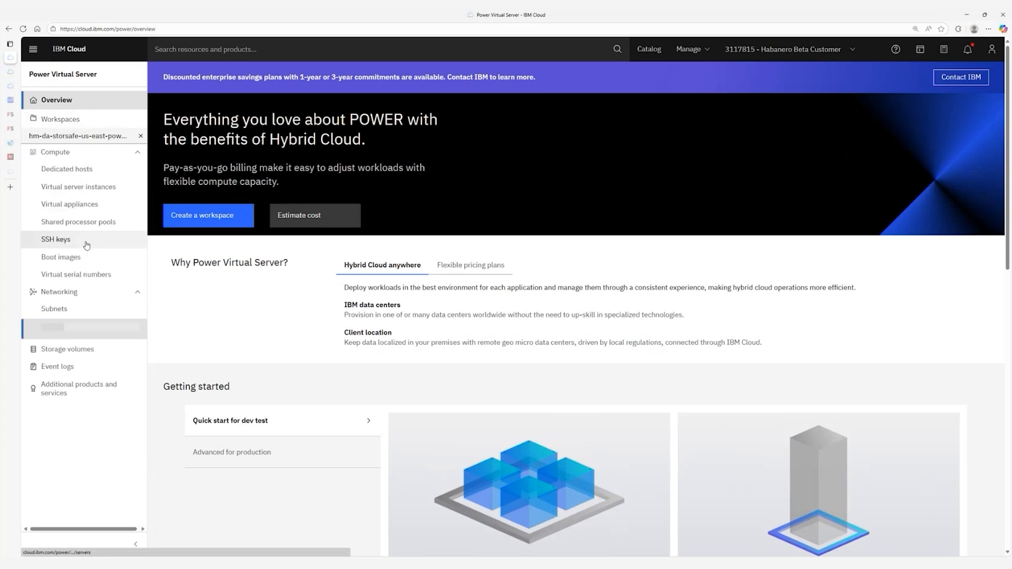
left_click(71, 204)
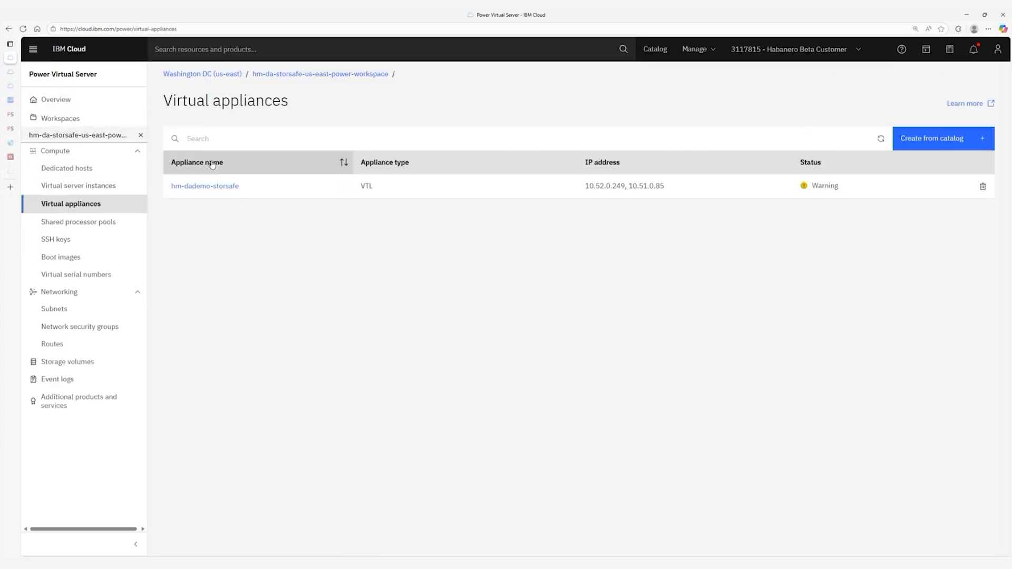
mouse_move(825, 187)
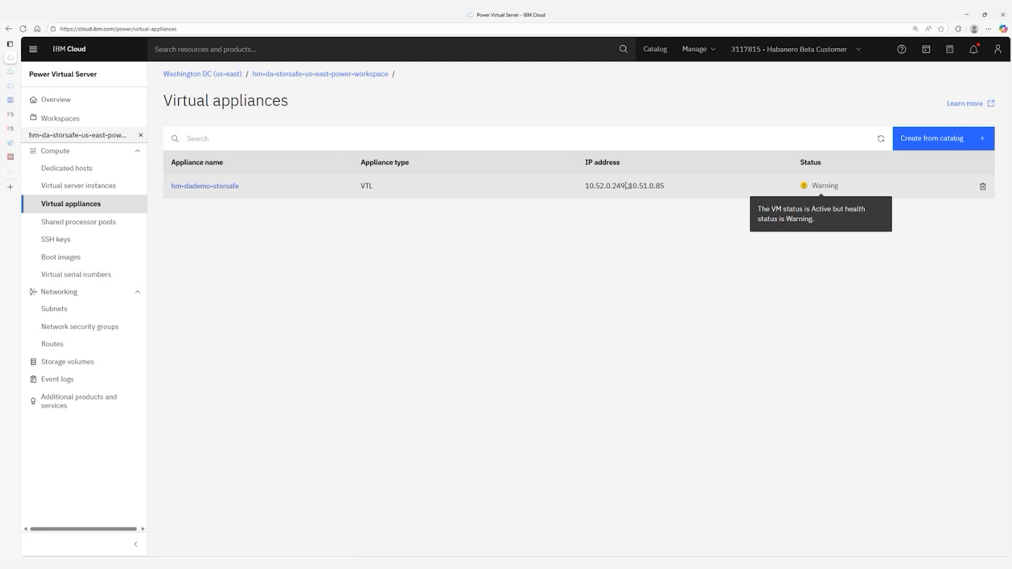
left_click(211, 188)
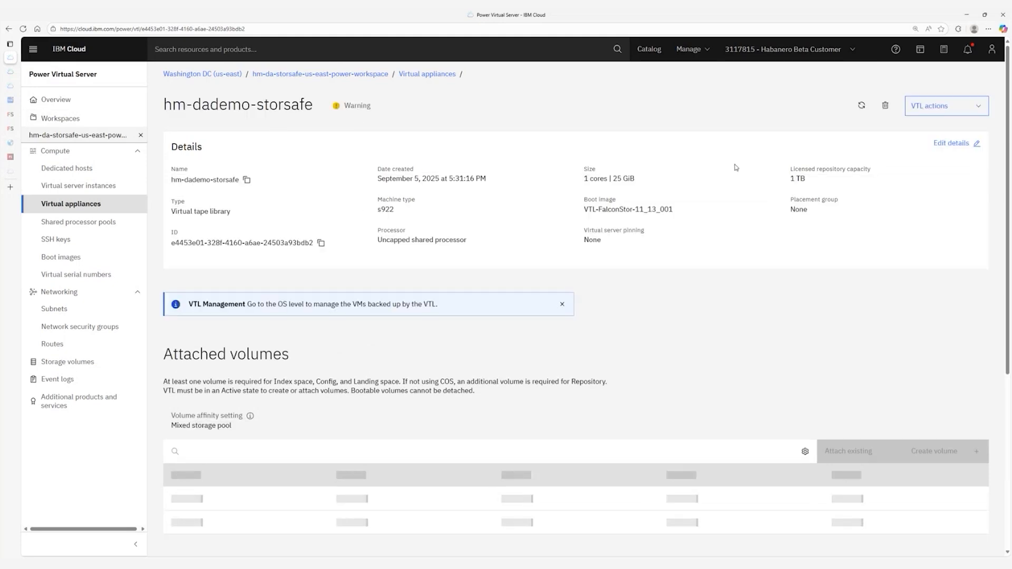
left_click(946, 114)
left_click(759, 335)
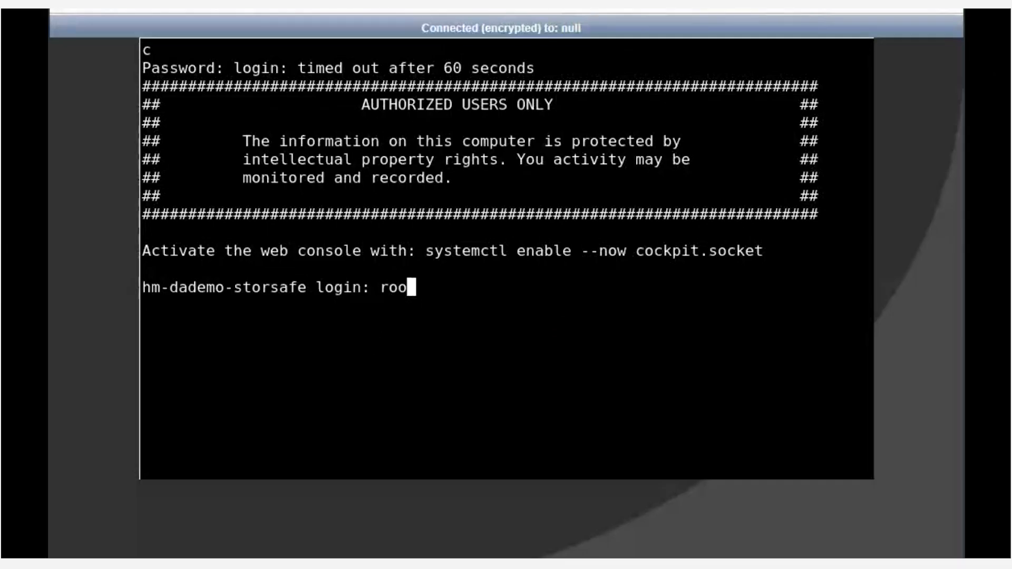
Log in to the console as root and set a new password at the prompts.
type("t")
key("Return")
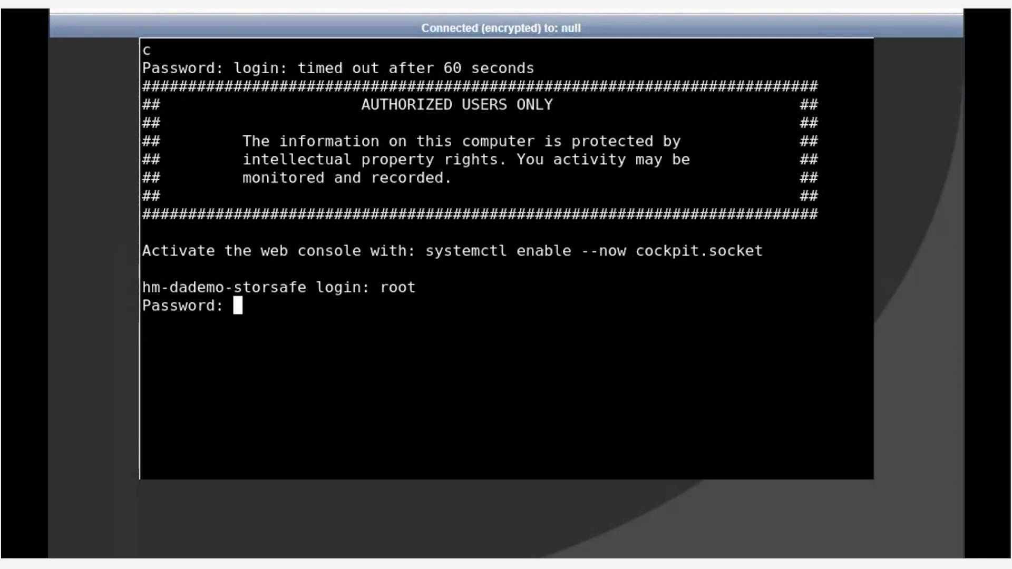
key("Return")
key("Return")
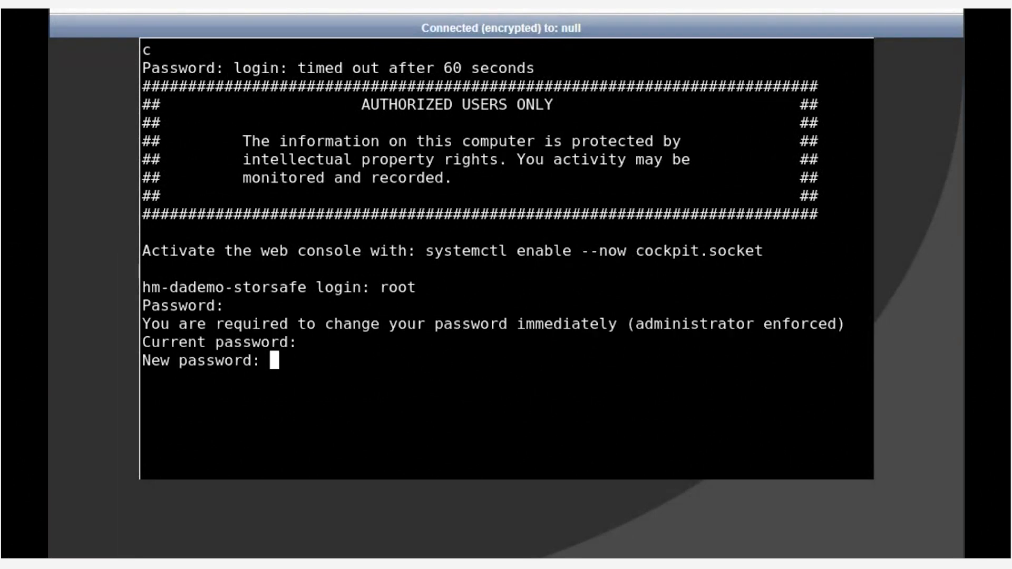
key("Return")
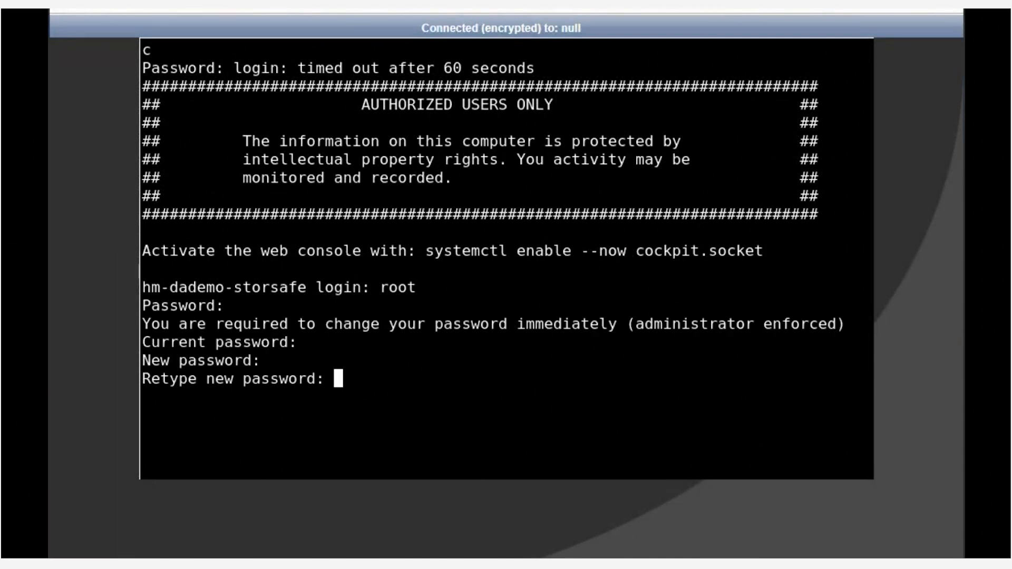
key("Return")
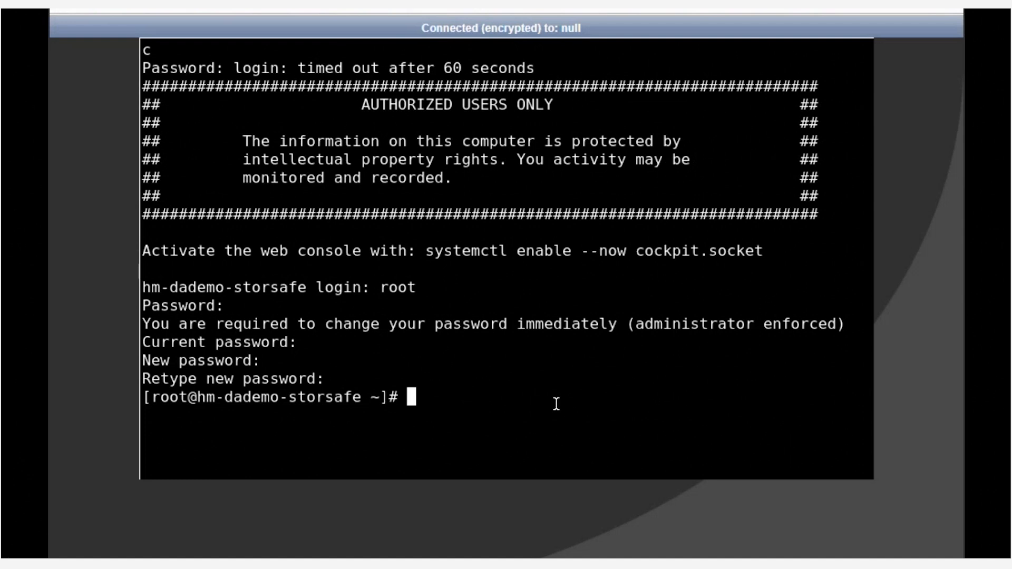
Reset RSCT by running uncfgct -n then cfgct from /usr/sbin/rsct/install/bin.
type("/usr/sbin/rsct/install/bin/uncfgct -n")
key("Return")
type("/usr/sbin/rsct/install/bin/cfgct")
key("Return")
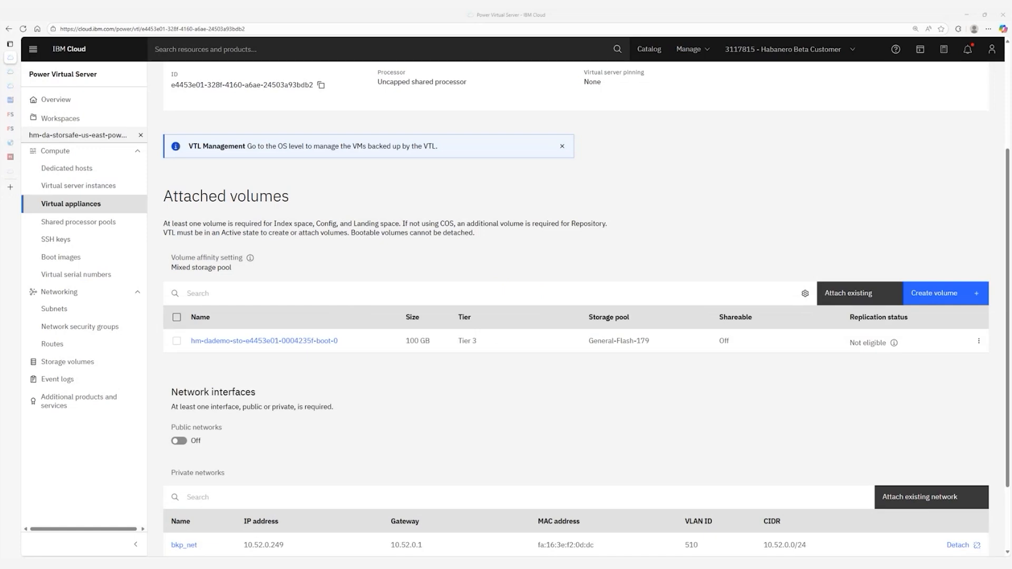
Attach the index, tape and configuration volumes to hm-dademo-storsafe, then begin a new volume.
left_click(848, 293)
left_click(447, 143)
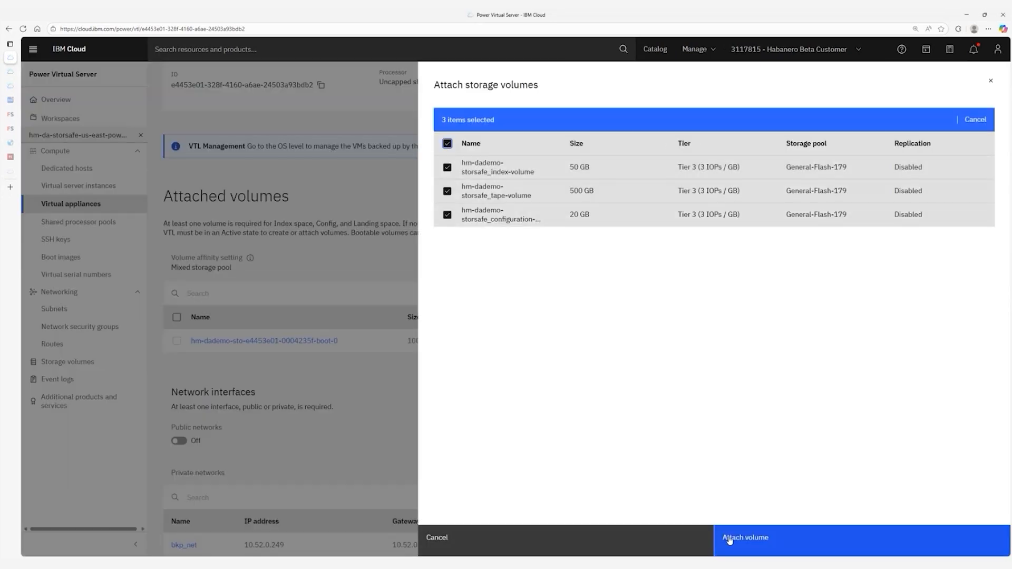
left_click(730, 538)
scroll(768, 203, "up", 3)
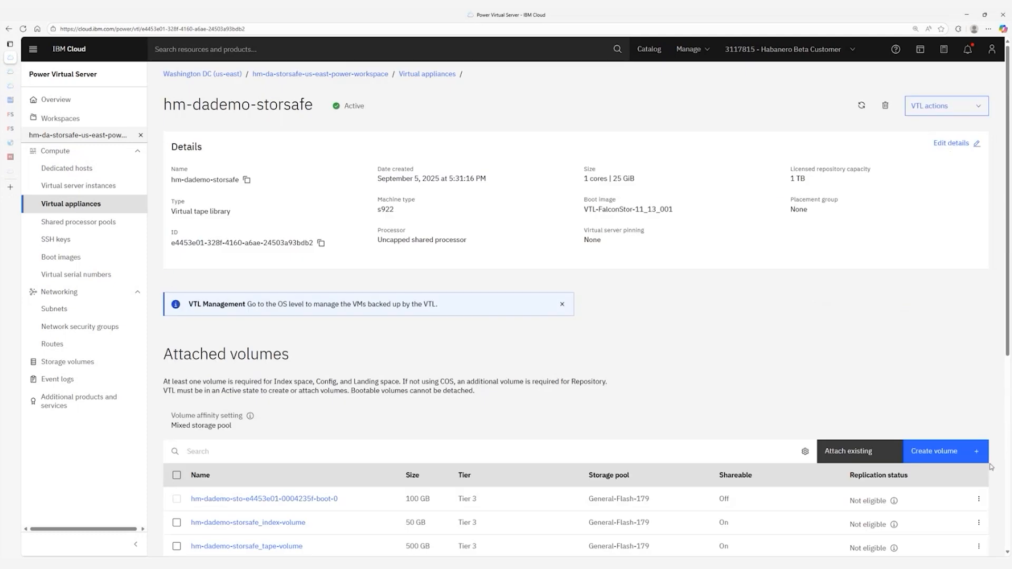
left_click(920, 453)
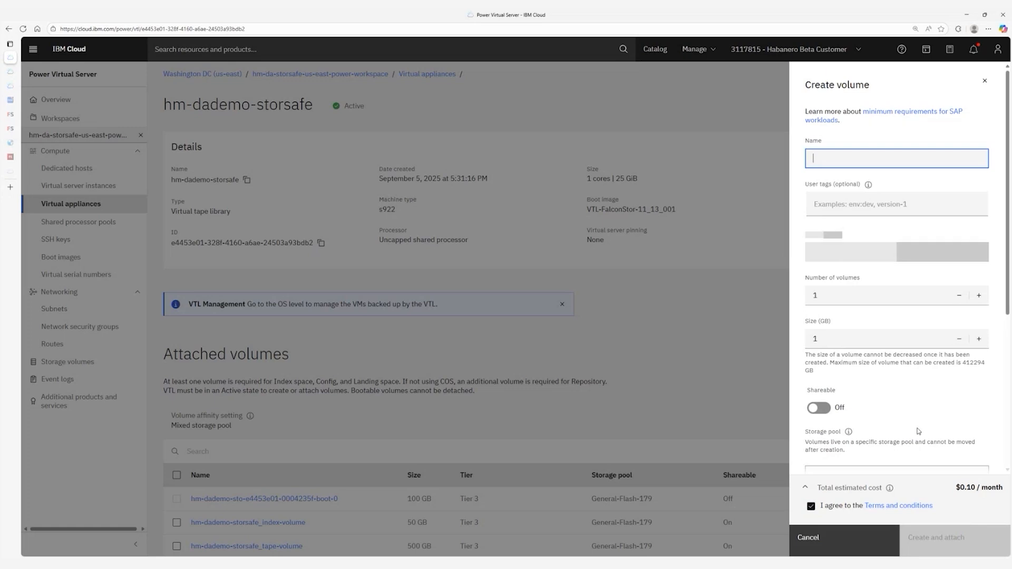
Name the new volume hm-dademo-storsafe_data-volume and set its size to 1000 GB.
type("hm-dade")
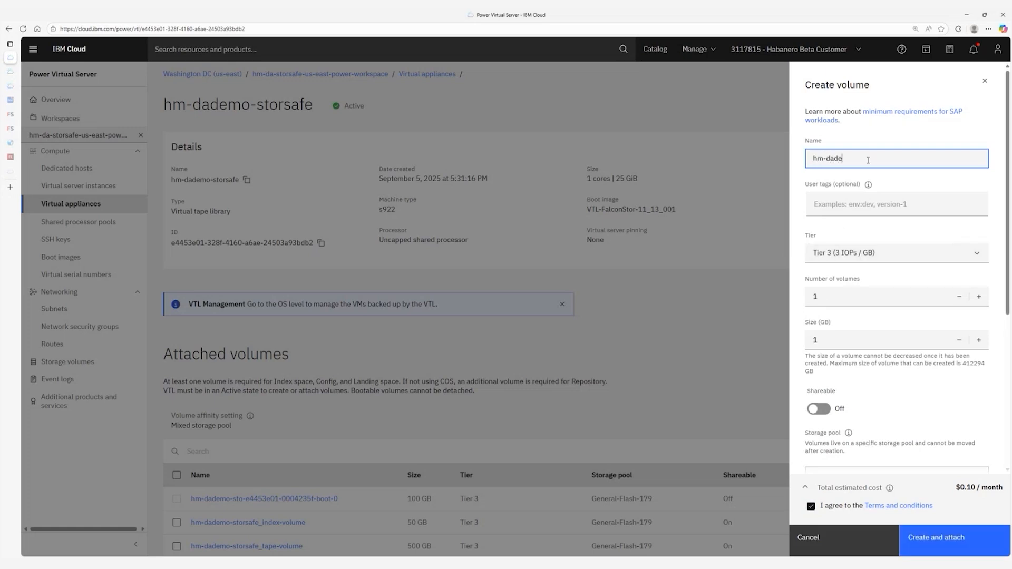
type("mo-storsafe_data-vo")
left_click(824, 319)
type("000")
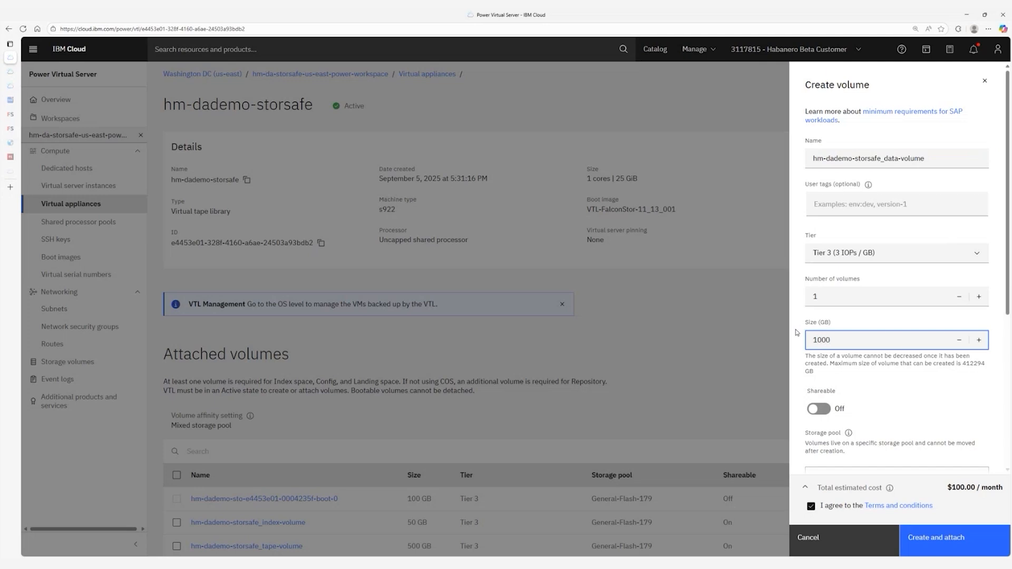
scroll(896, 369, "down", 5)
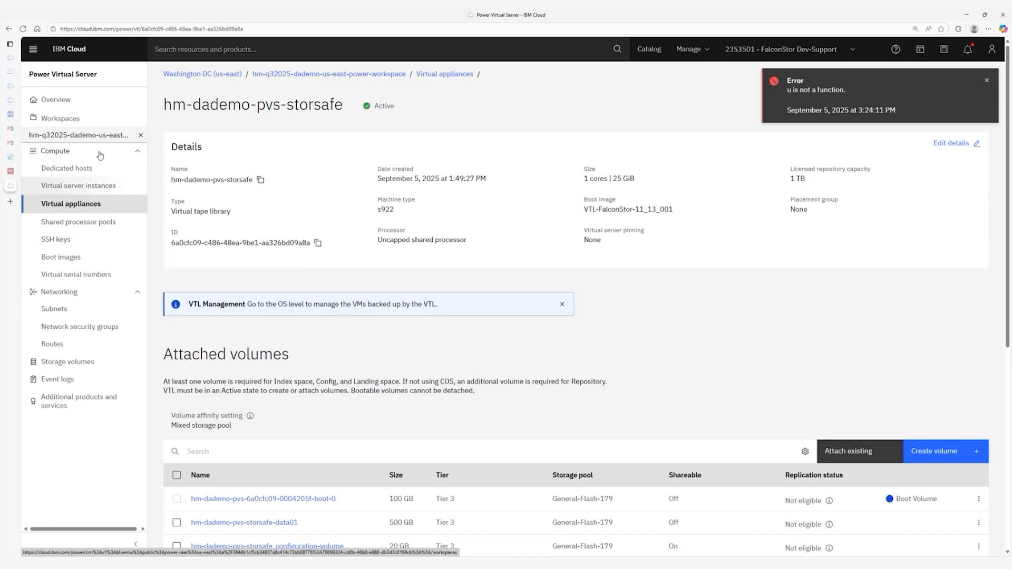
Go to the virtual server instances list under Infrastructure.
left_click(34, 51)
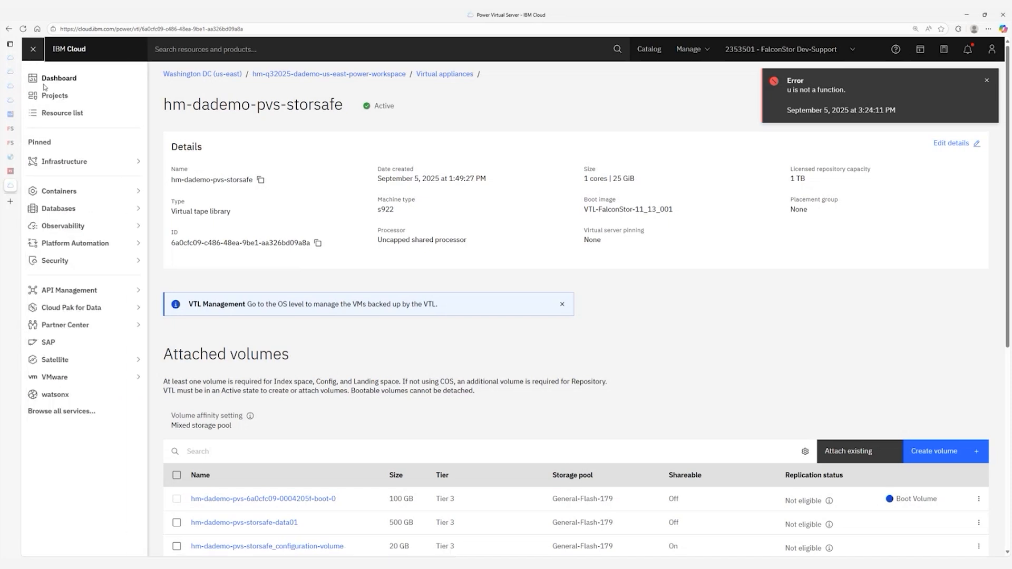
left_click(68, 161)
mouse_move(188, 268)
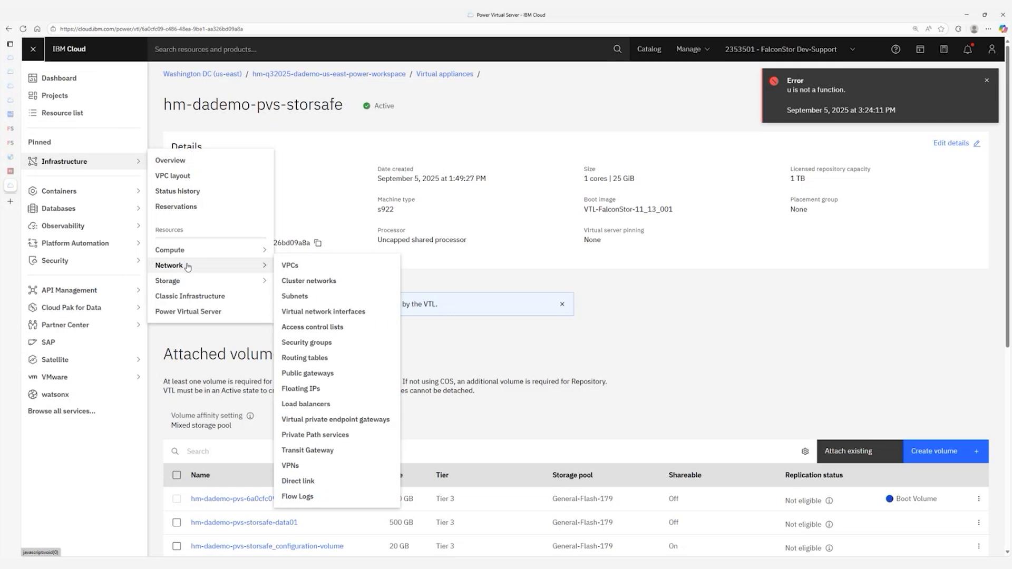
mouse_move(253, 251)
left_click(328, 252)
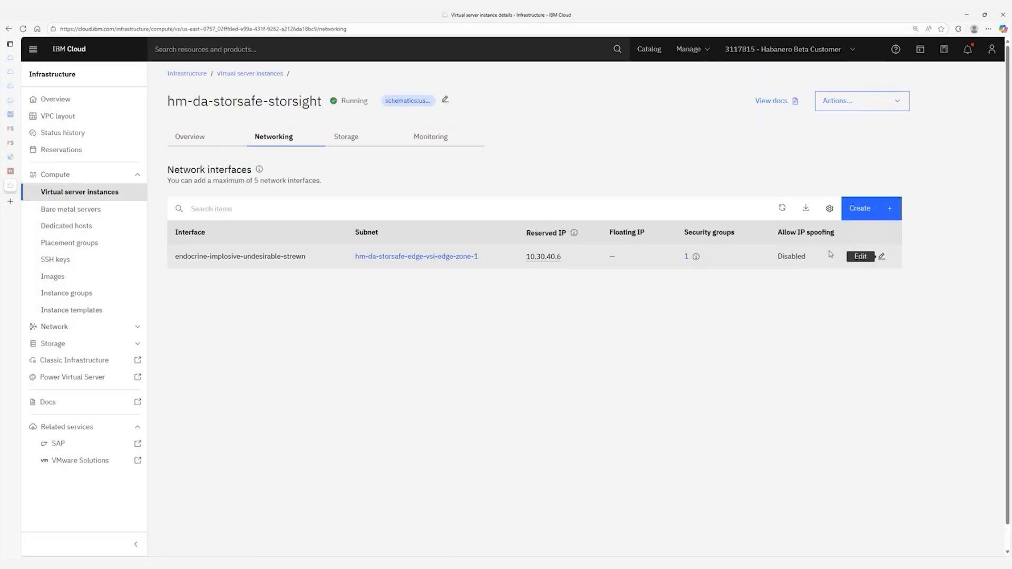
Give the instance's network interface a newly reserved floating IP and the management-sg security group.
left_click(879, 256)
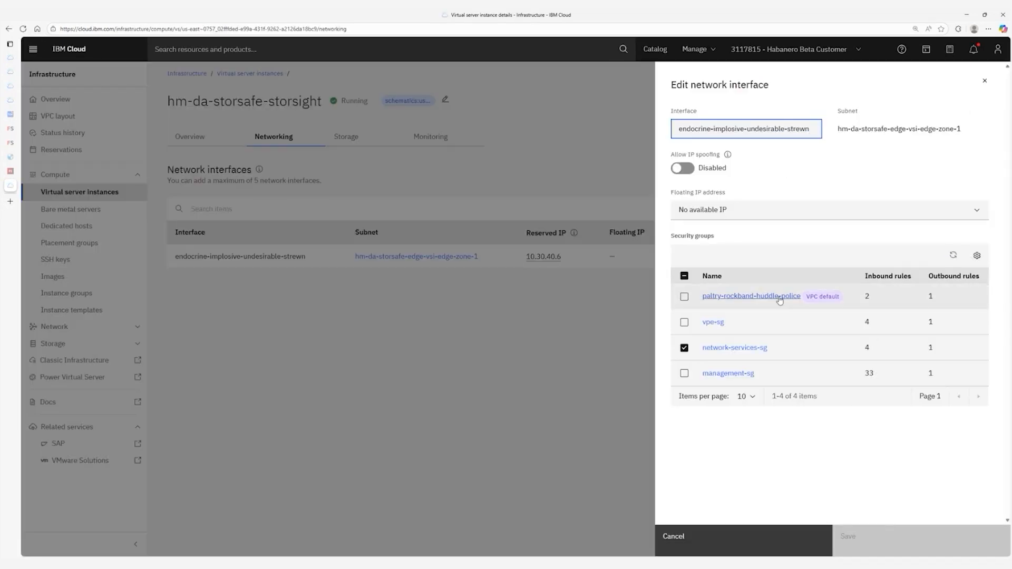
left_click(733, 209)
left_click(729, 232)
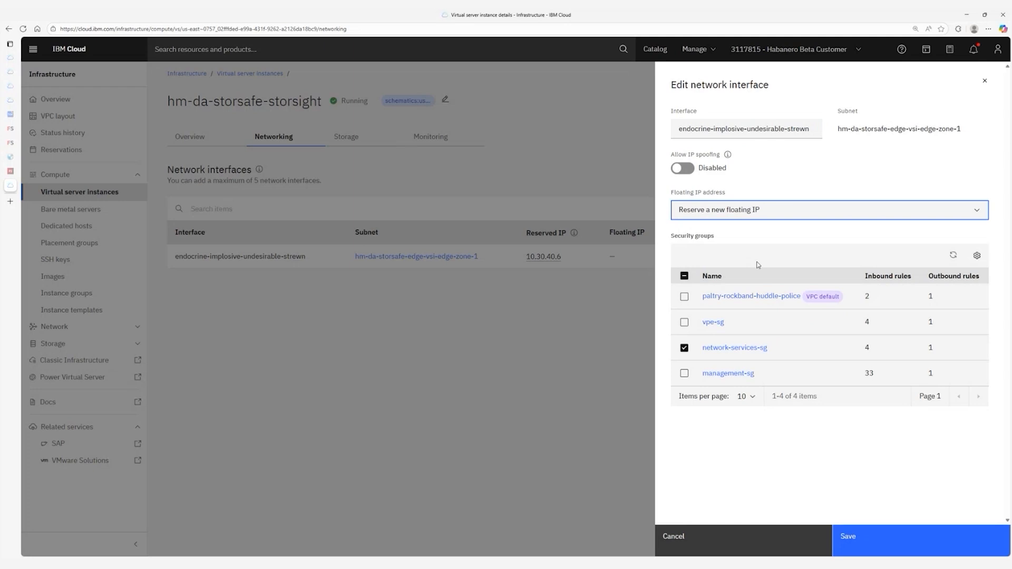
left_click(684, 374)
left_click(847, 537)
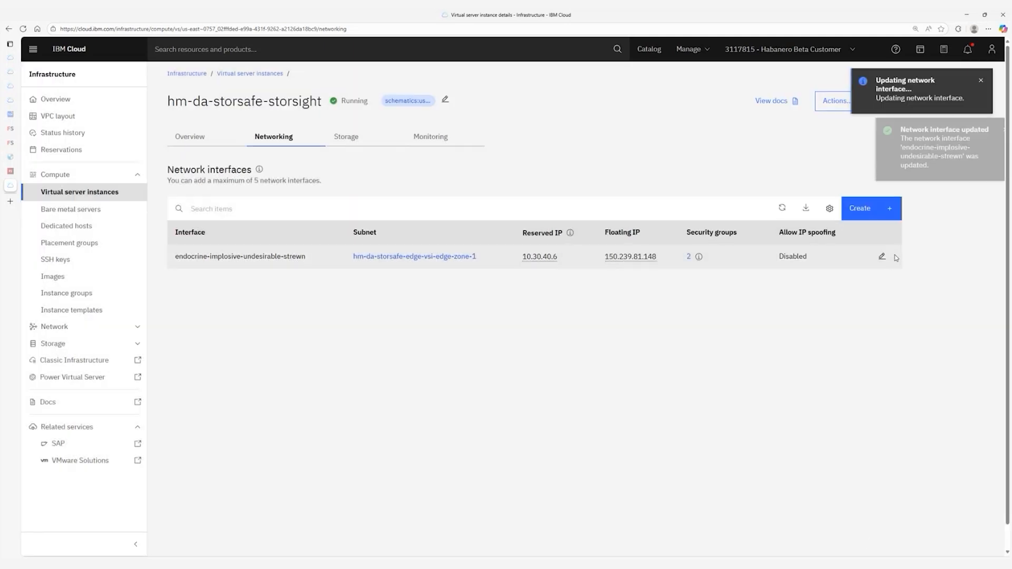
Copy the assigned floating IP 150.239.81.148.
left_click(883, 256)
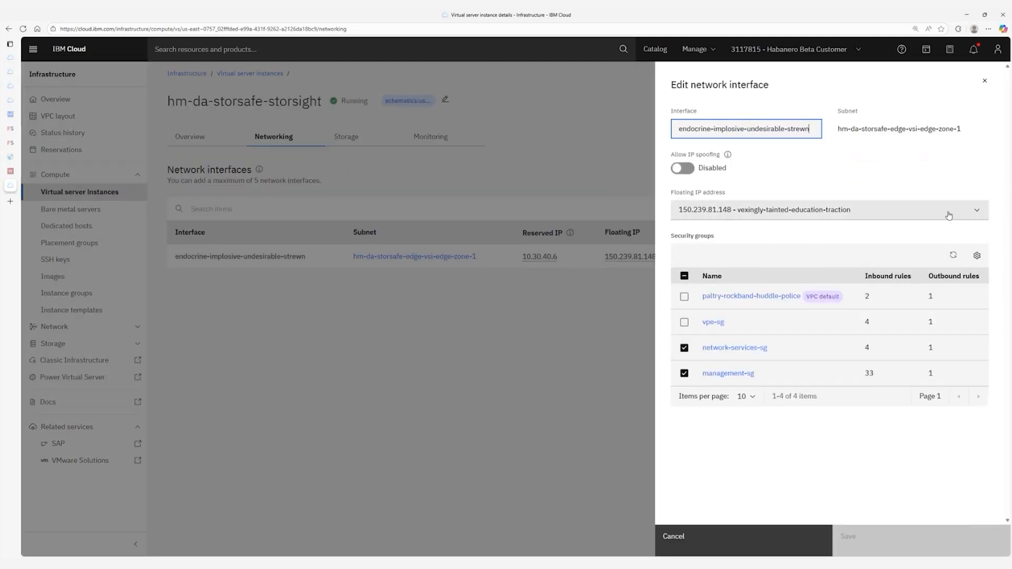
left_click(978, 214)
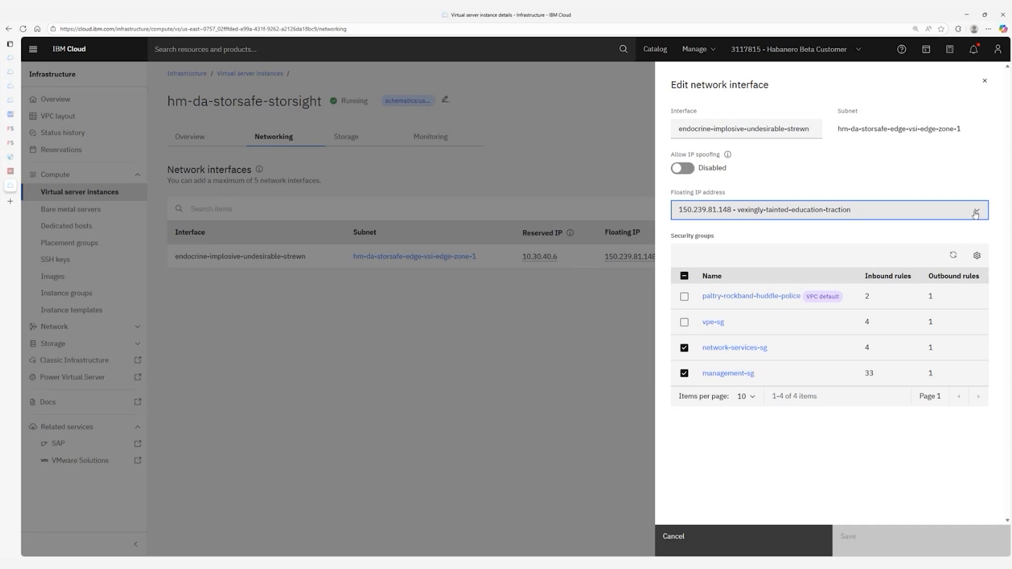
left_click(377, 317)
left_click(631, 256)
Log in to StorSight with the saved login details.
mouse_move(10, 209)
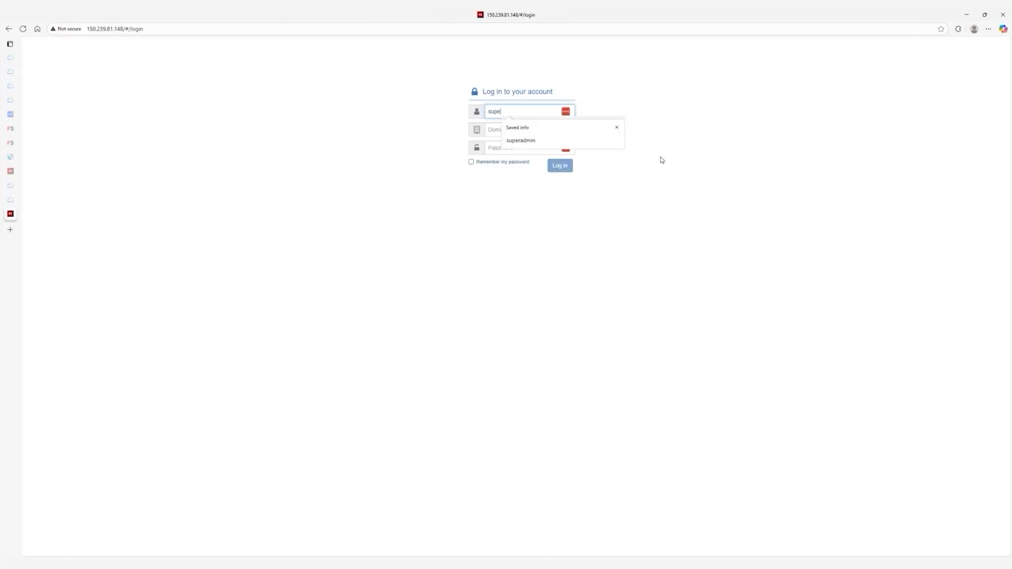
key("Down")
key("Return")
key("Return")
Accept the StorSight license and open the Add server form under Administration > Servers.
left_click(568, 232)
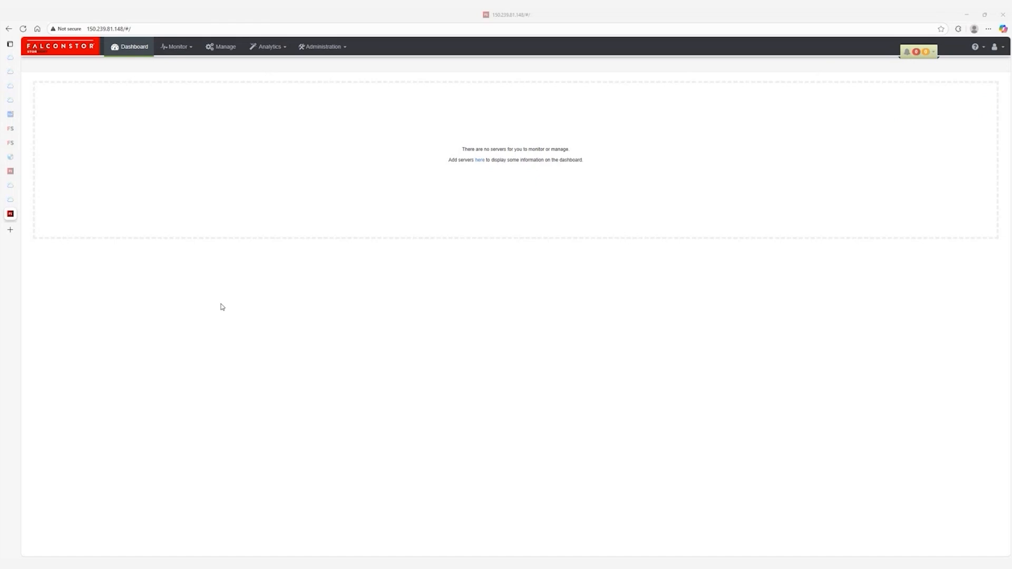
left_click(323, 46)
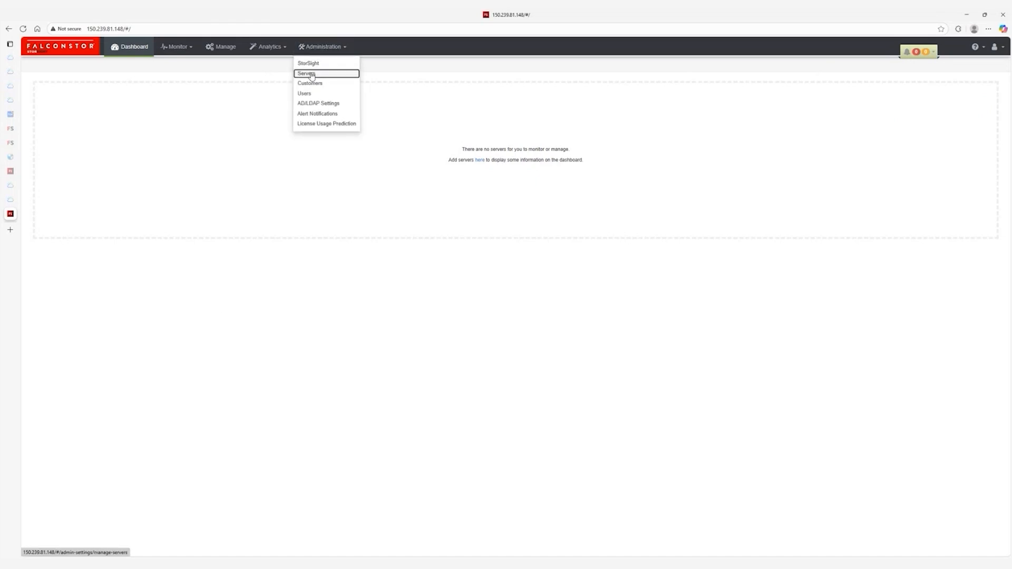
left_click(311, 76)
left_click(140, 85)
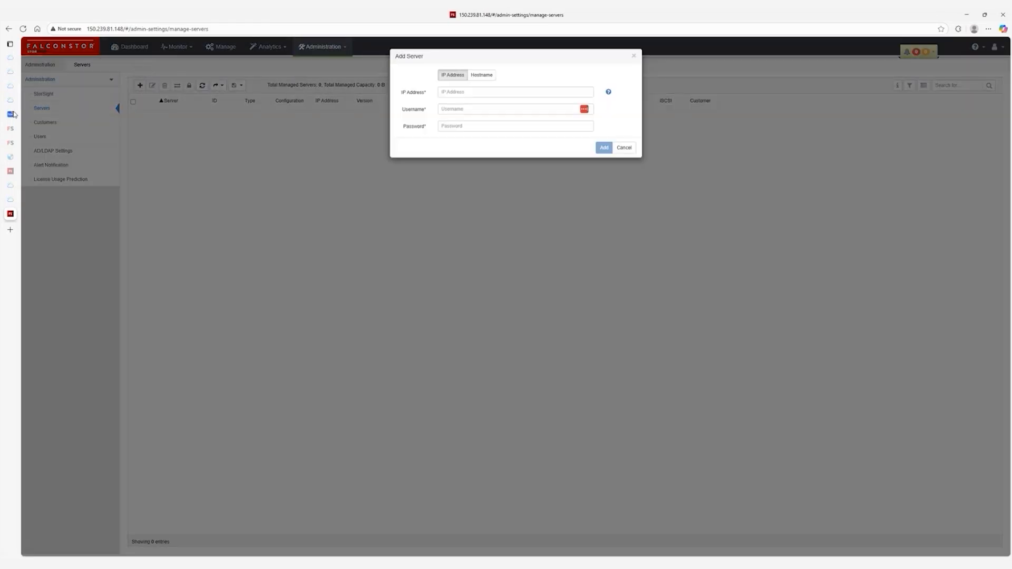
left_click(11, 86)
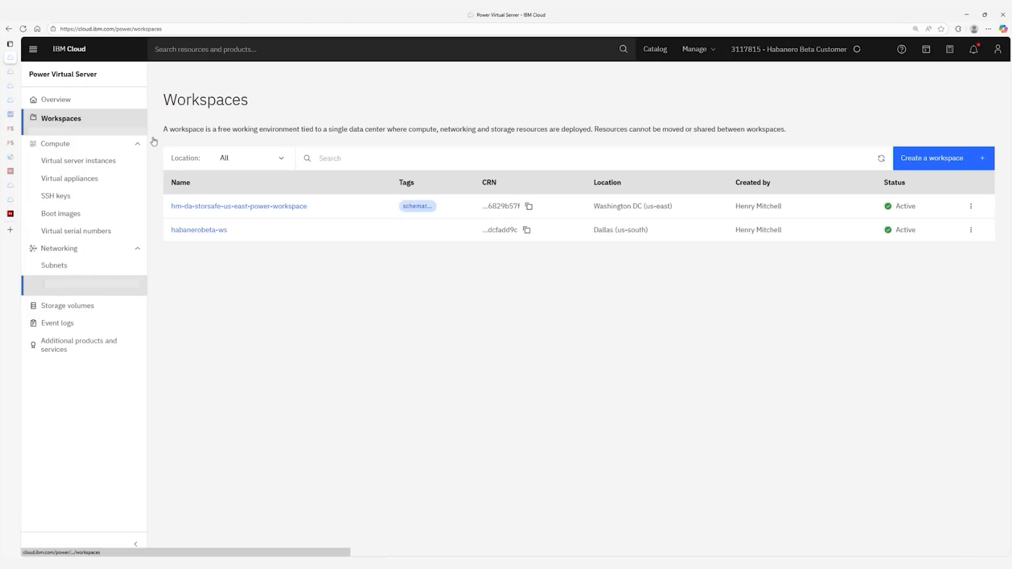
Open hm-dademo-storsafe in hm-da-storsafe-us-east-power-workspace and copy its mgmt_net IP 10.51.0.85.
left_click(71, 204)
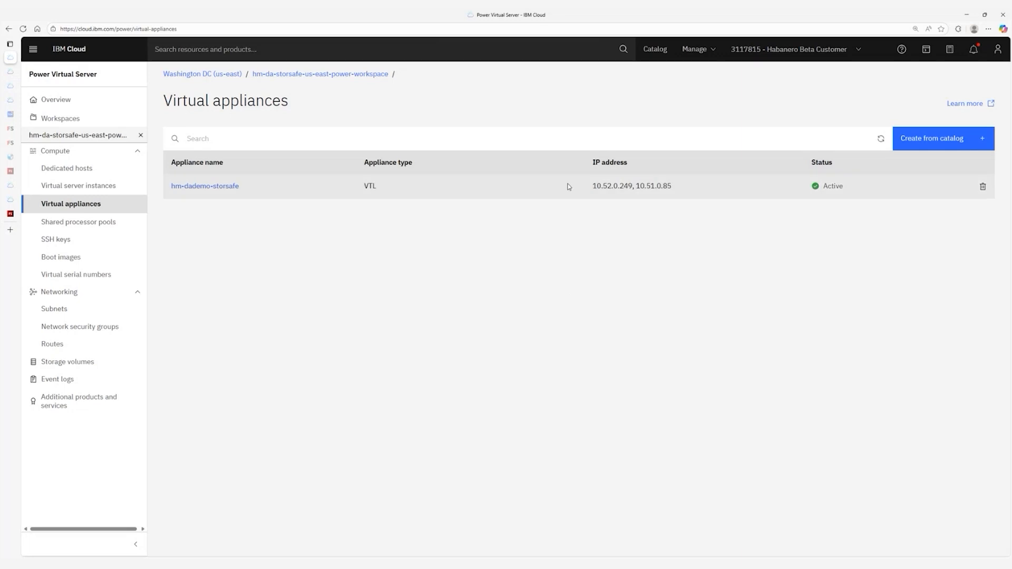
left_click(234, 183)
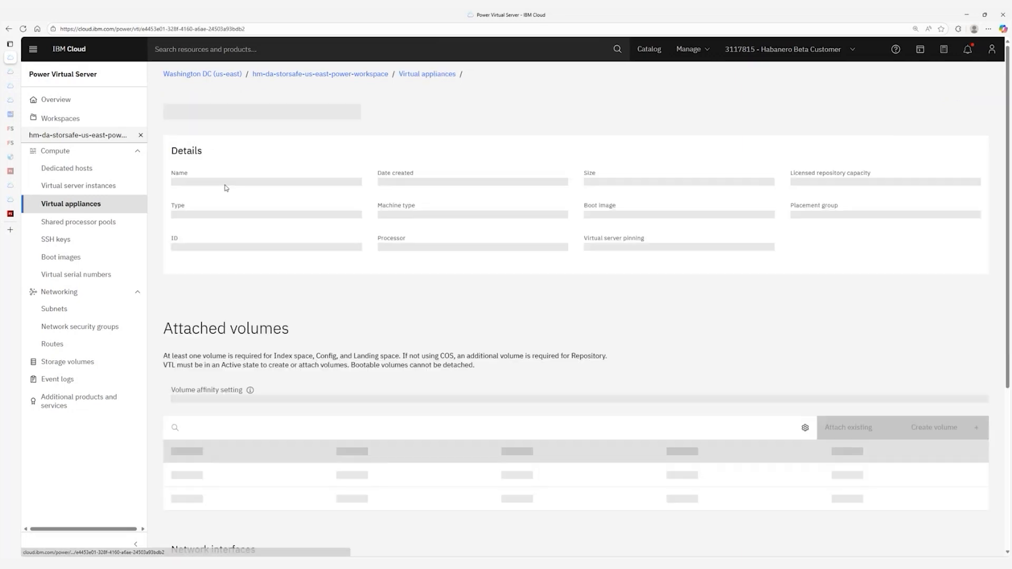
scroll(384, 350, "down", 5)
scroll(366, 338, "down", 2)
double_click(406, 516)
double_click(262, 516)
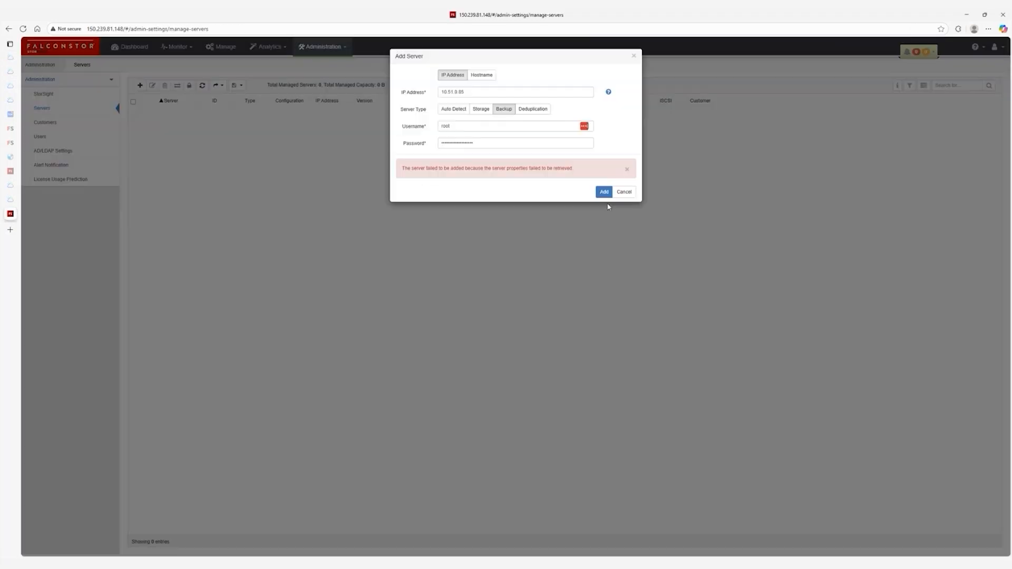
Add the StorSafe server 10.51.0.85 and open its Physical Devices list.
left_click(606, 194)
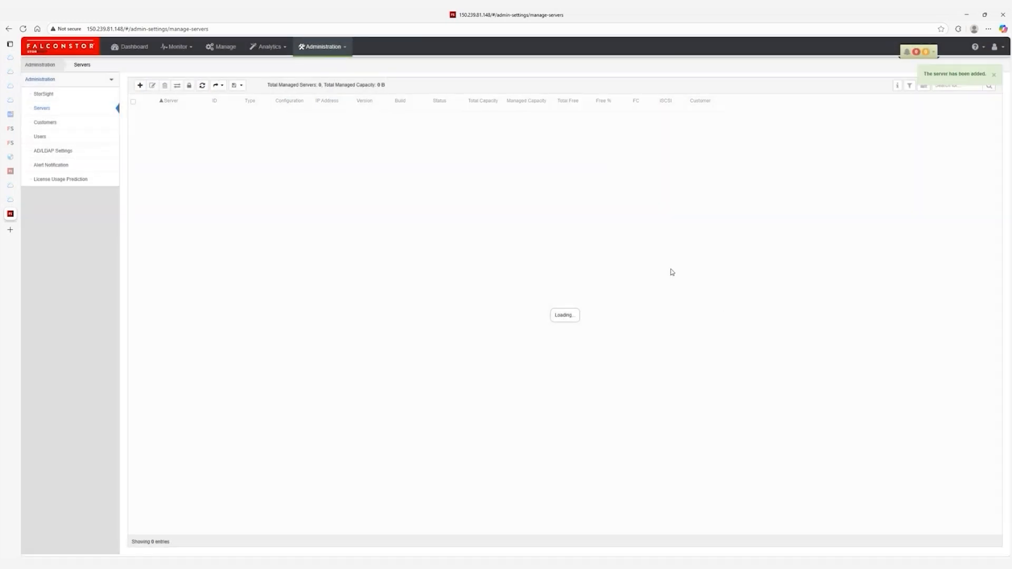
left_click(222, 47)
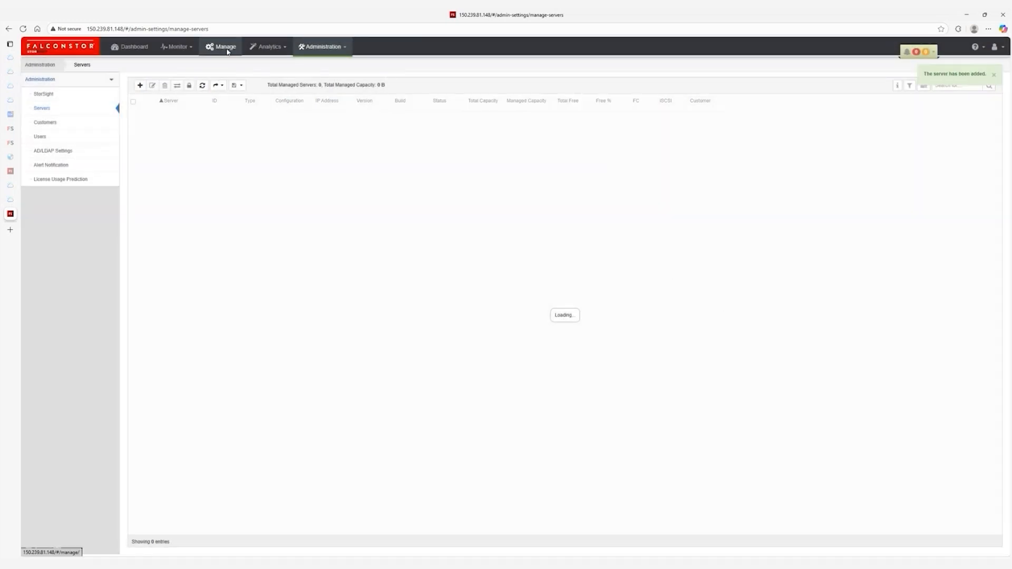
left_click(377, 84)
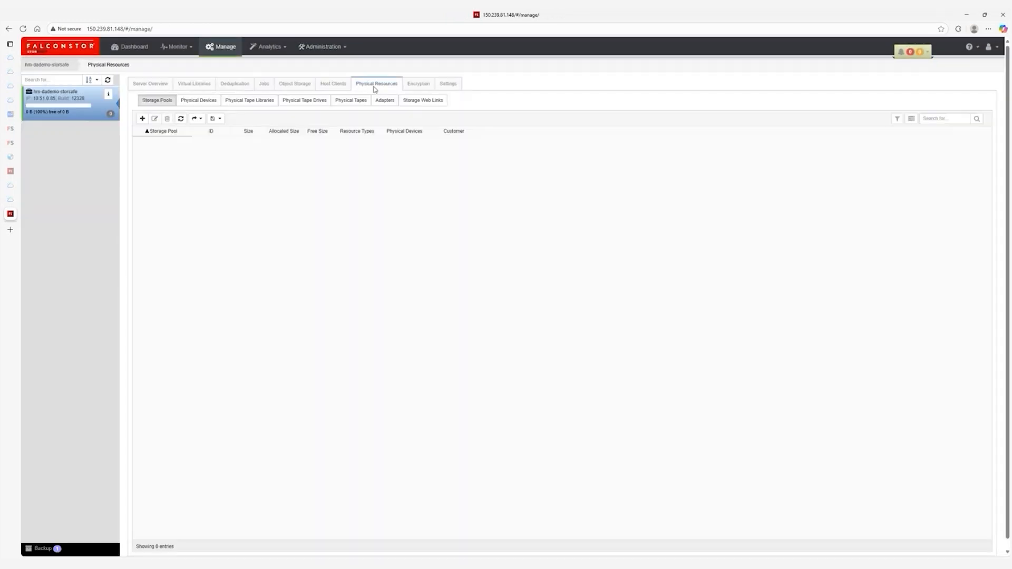
left_click(198, 100)
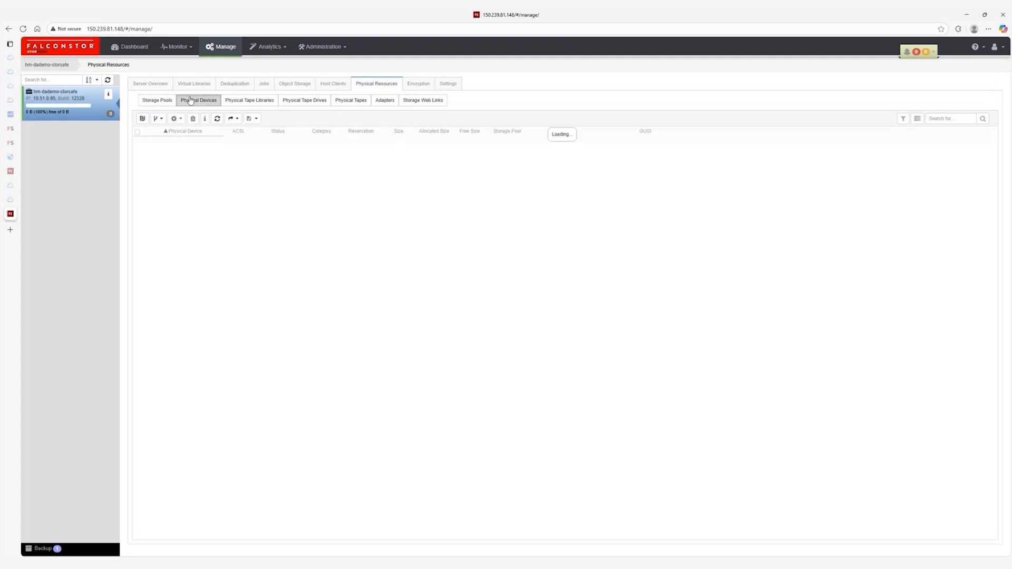
Rescan physical devices with 'Discover new devices' selected.
left_click(143, 119)
left_click(515, 86)
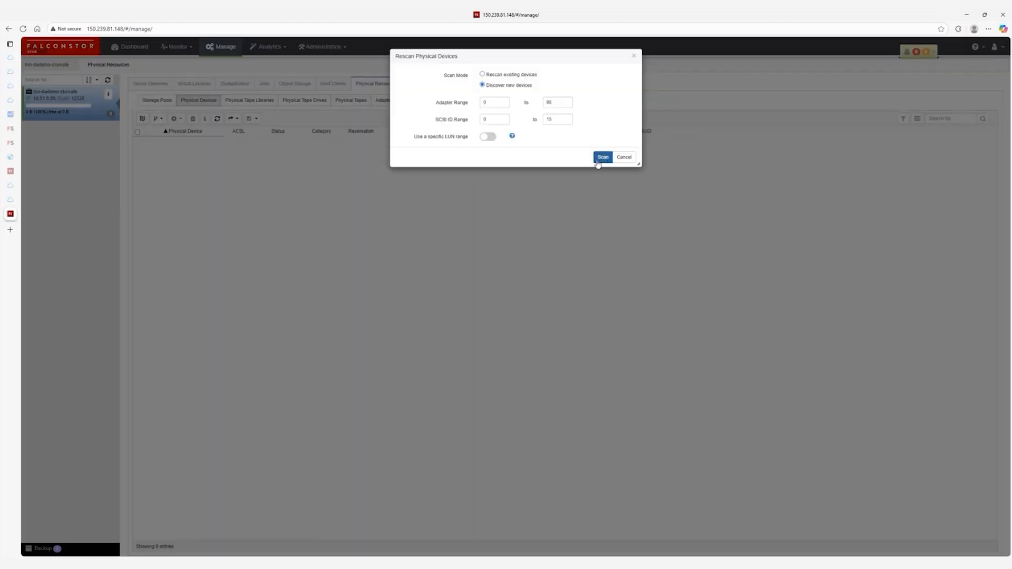
left_click(602, 170)
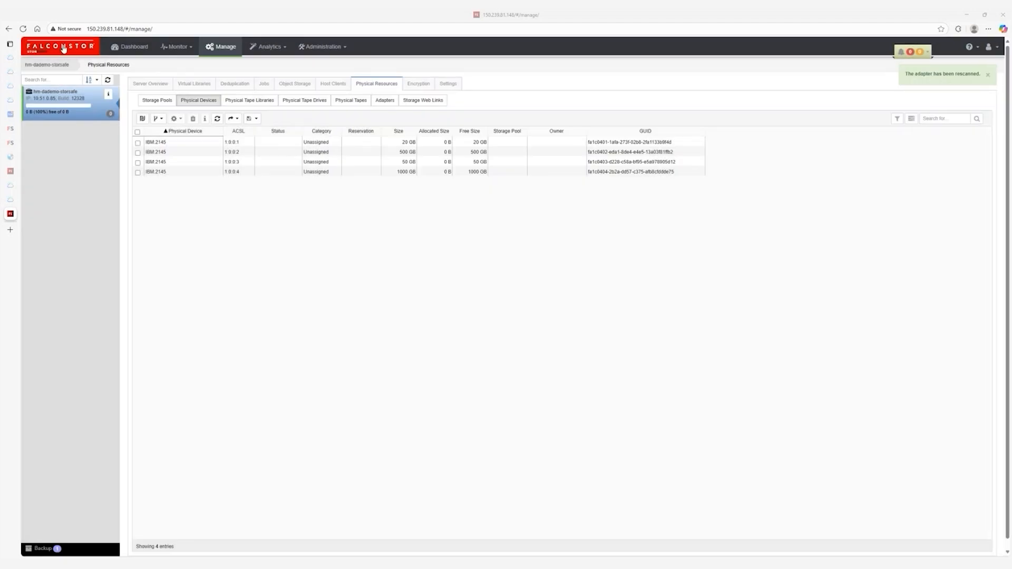
Prepare the 1000 GB and 50 GB disks reserved for the Deduplication Repository.
left_click(138, 173)
left_click(137, 162)
left_click(175, 118)
left_click(161, 131)
left_click(498, 211)
left_click(490, 238)
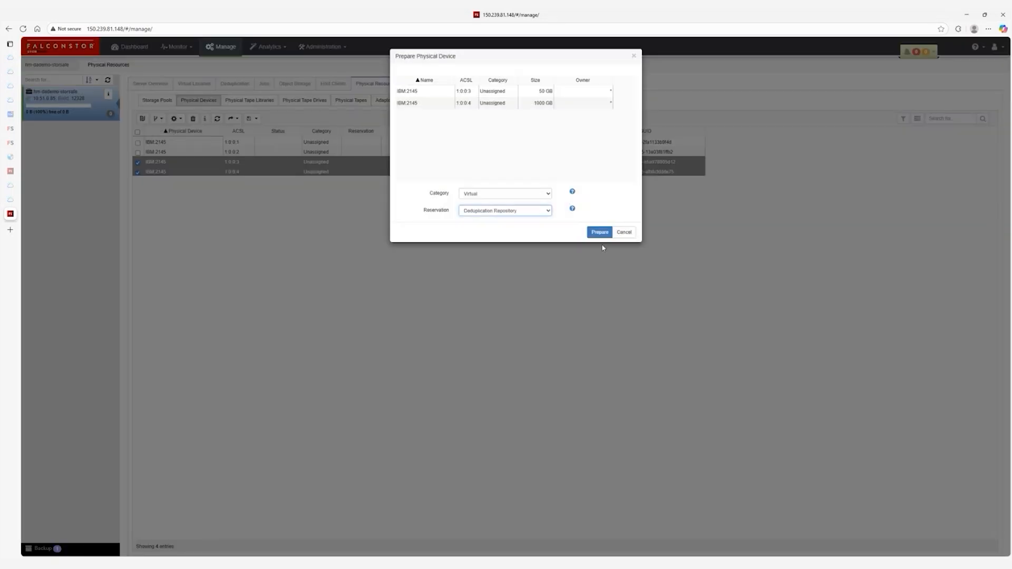
left_click(599, 232)
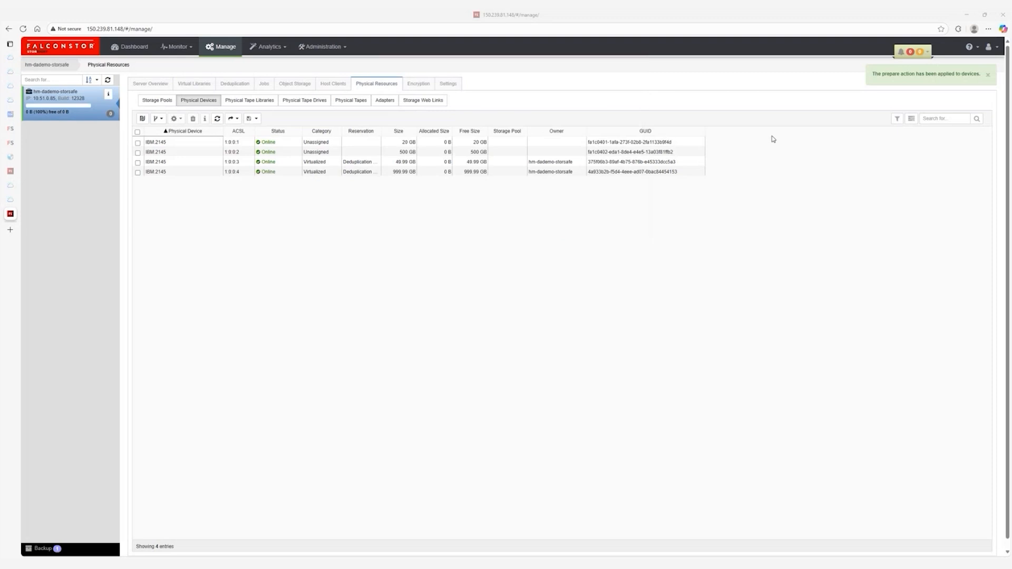
Prepare the 500 GB disk reserved for Tapes.
left_click(137, 152)
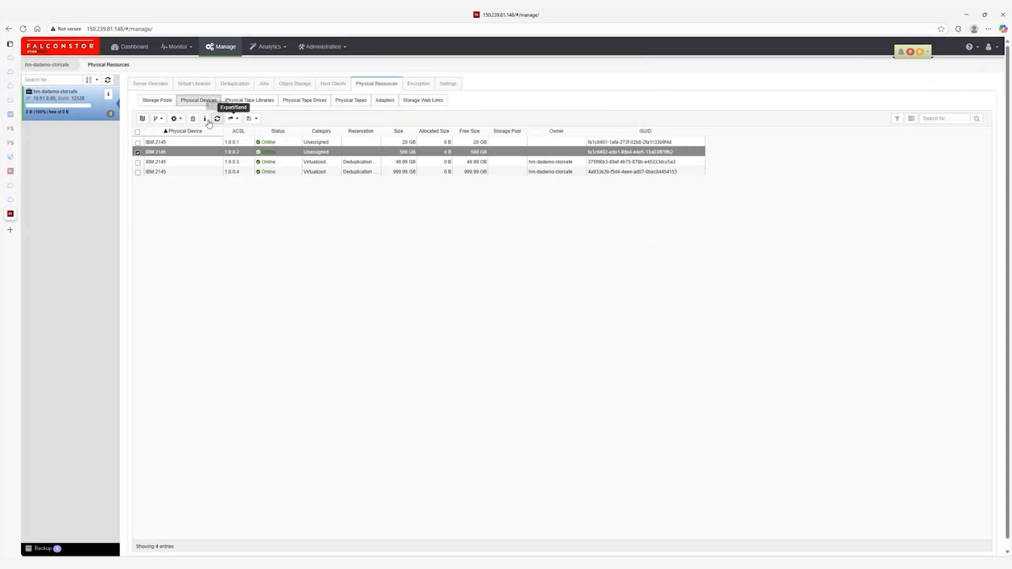
left_click(175, 119)
left_click(168, 143)
left_click(505, 210)
left_click(465, 242)
left_click(600, 246)
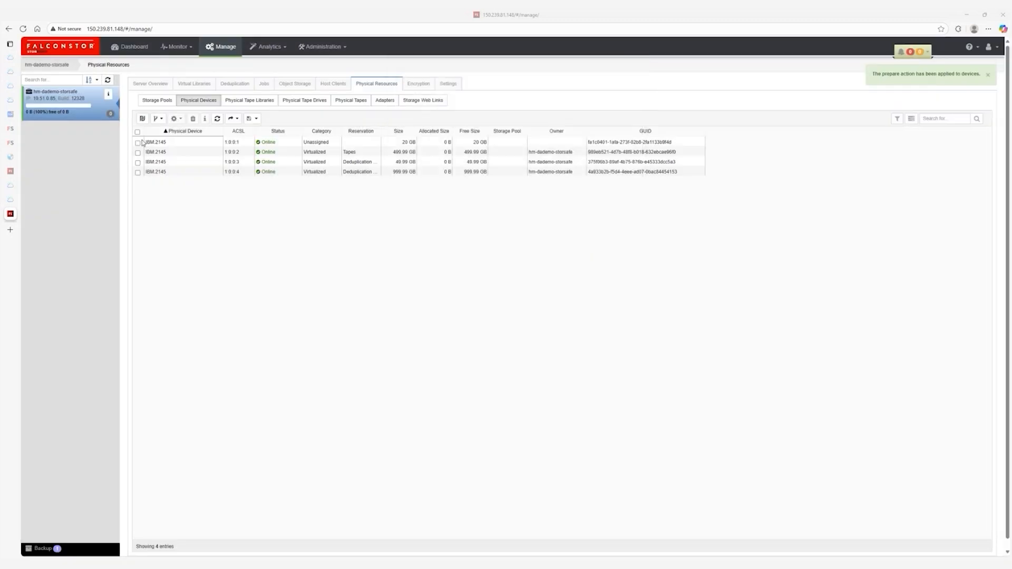
Prepare the 20 GB disk reserved for Configuration.
left_click(138, 144)
left_click(176, 118)
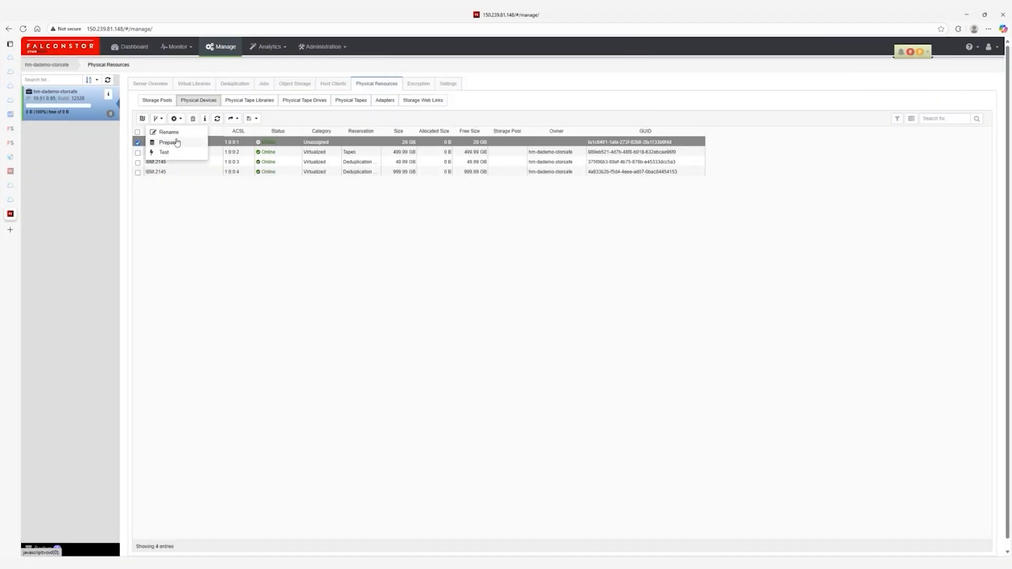
left_click(168, 143)
left_click(600, 232)
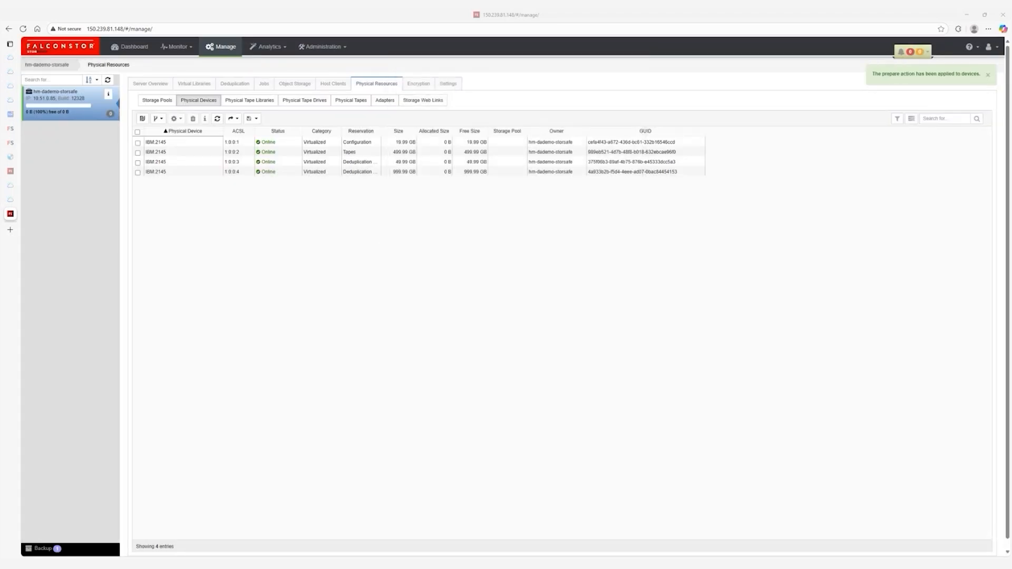
left_click(448, 89)
Create the configuration repository on the IBM:2145 19.99 GB disk from Settings.
left_click(601, 149)
left_click(178, 137)
left_click(586, 75)
left_click(549, 94)
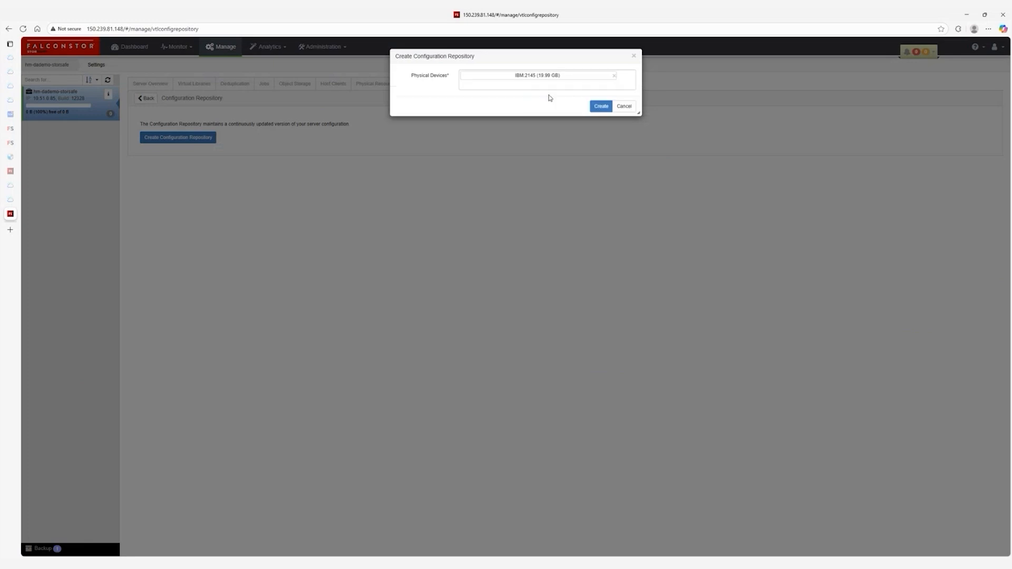
left_click(601, 120)
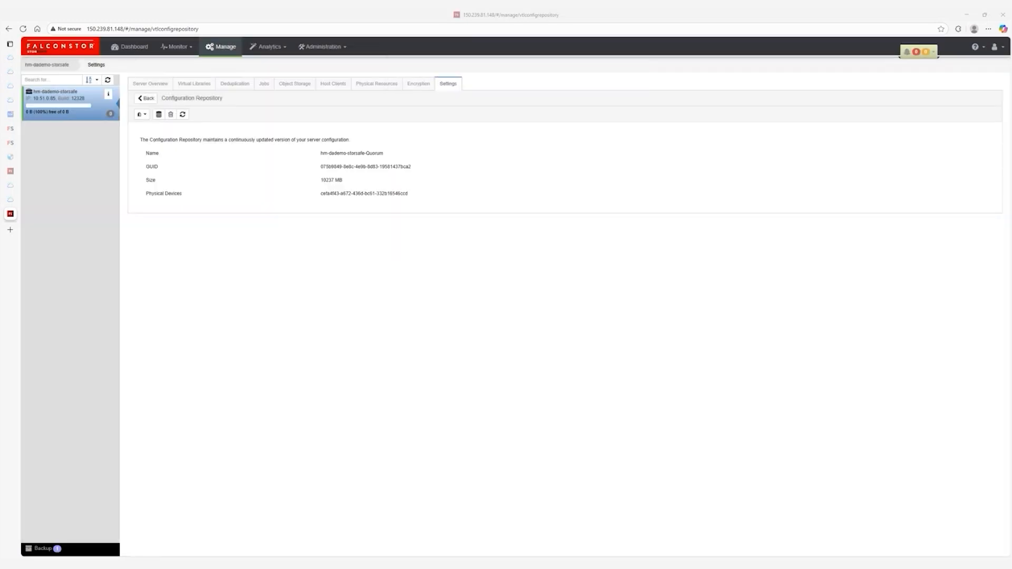
Create the tape database on disk IBM:2145-1:0:0:1.
left_click(153, 99)
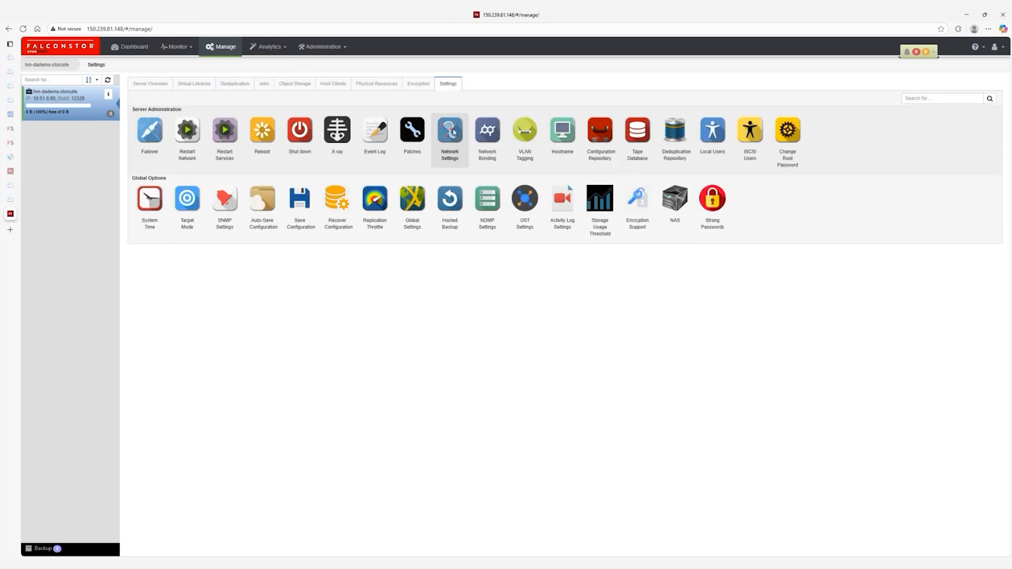
left_click(638, 130)
left_click(162, 137)
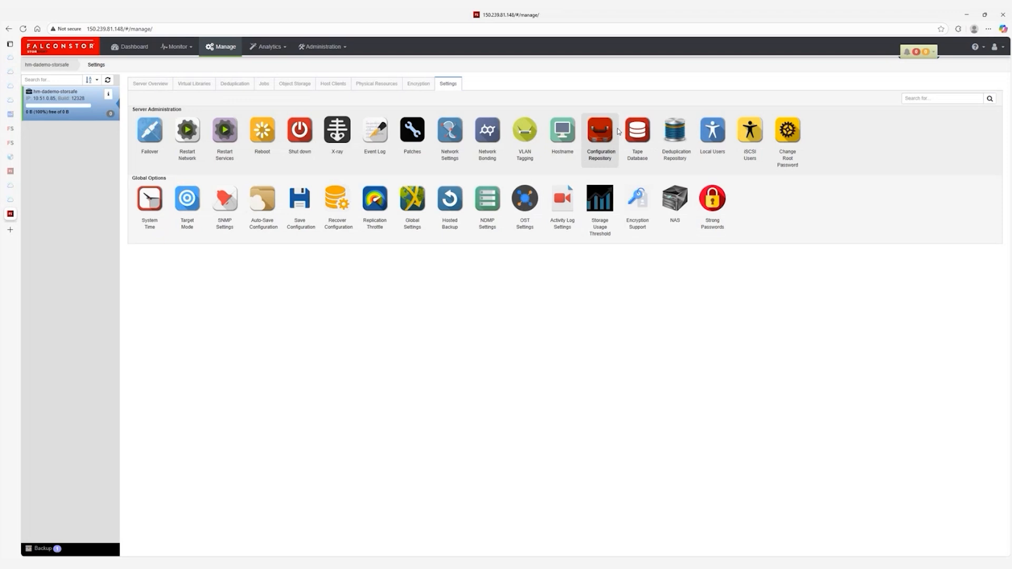
left_click(637, 132)
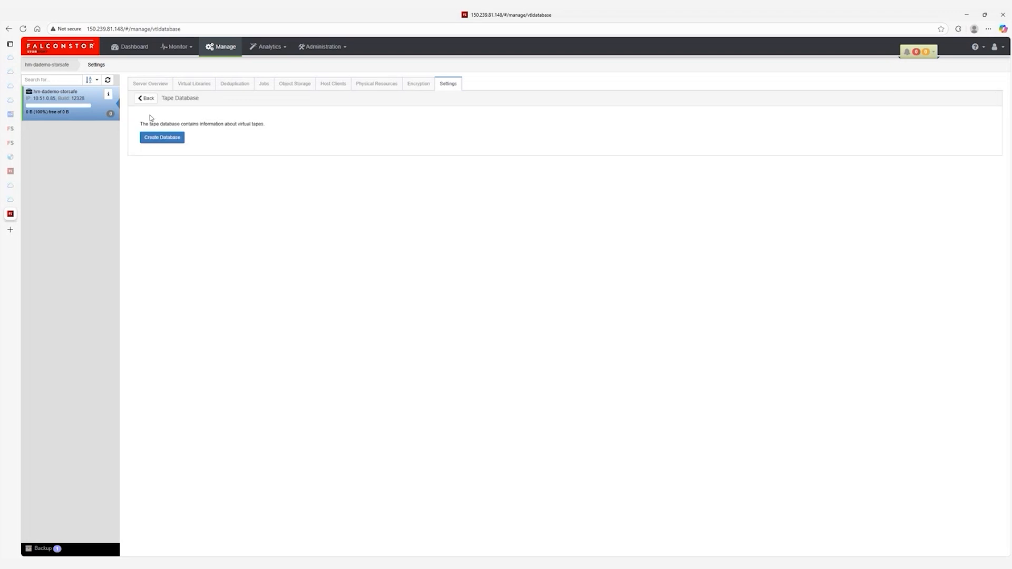
left_click(162, 137)
left_click(510, 93)
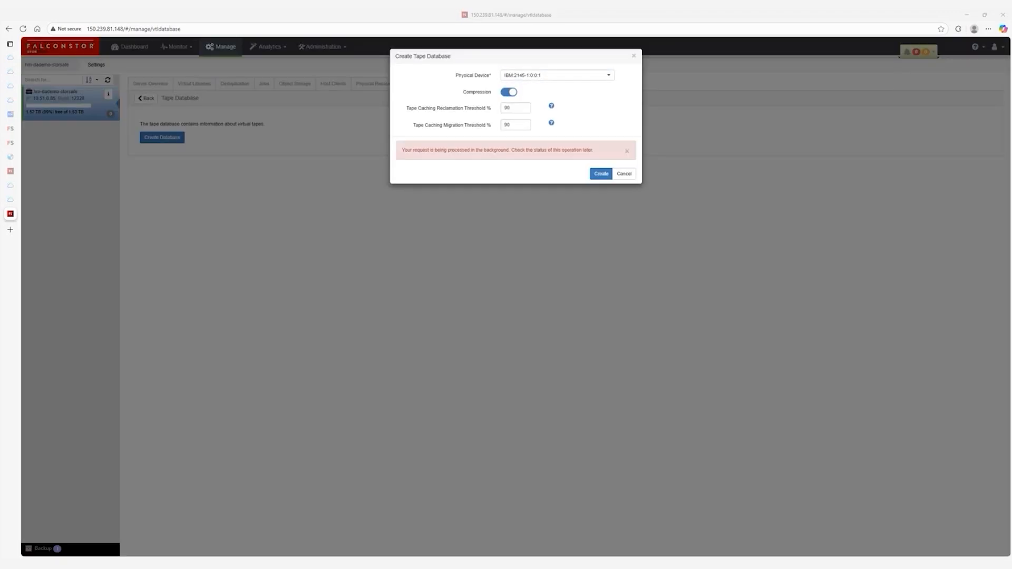
left_click(625, 173)
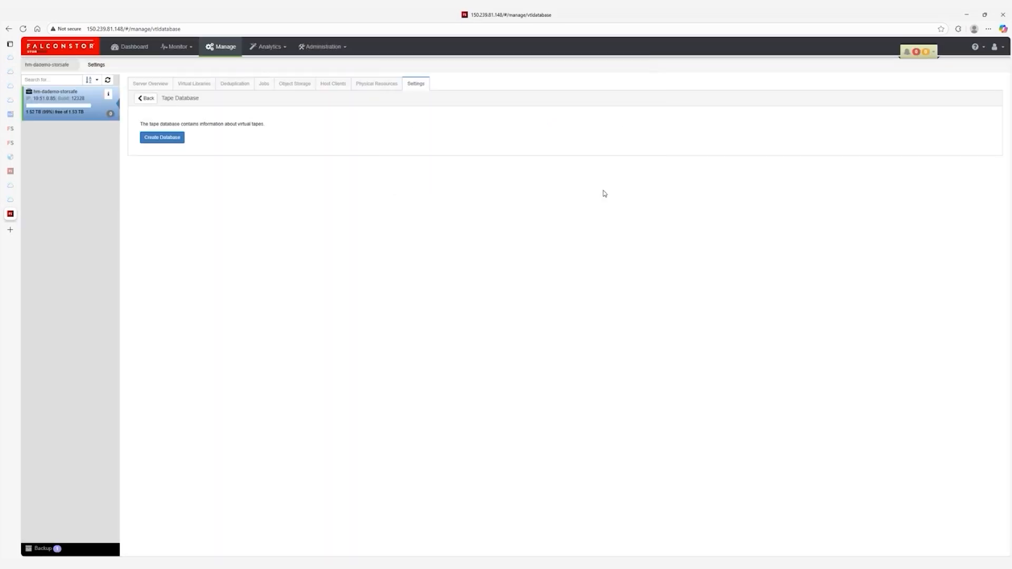
Check Physical Devices to confirm the Configuration disk shows 10 GB allocated.
left_click(369, 85)
left_click(198, 100)
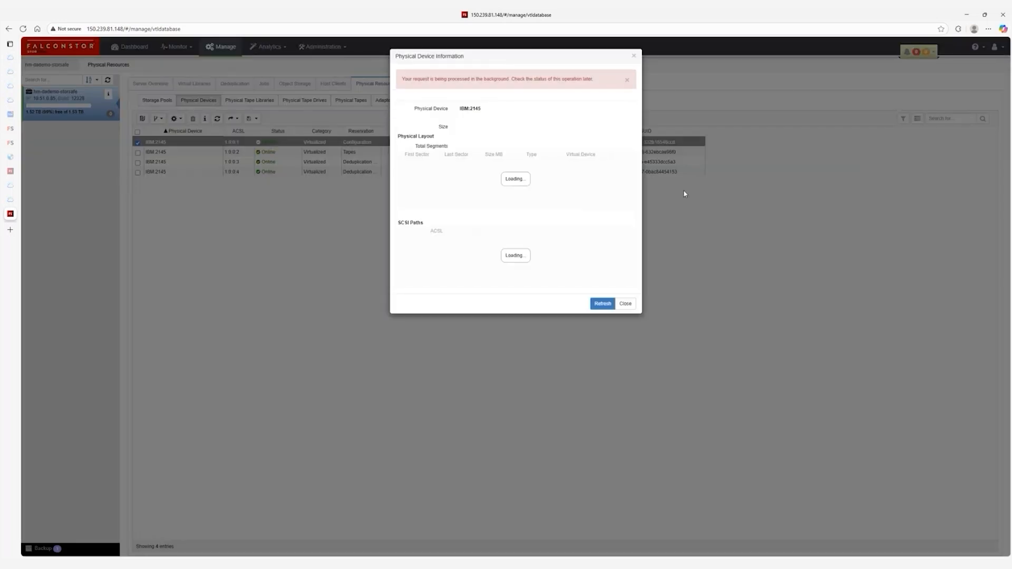
left_click(625, 304)
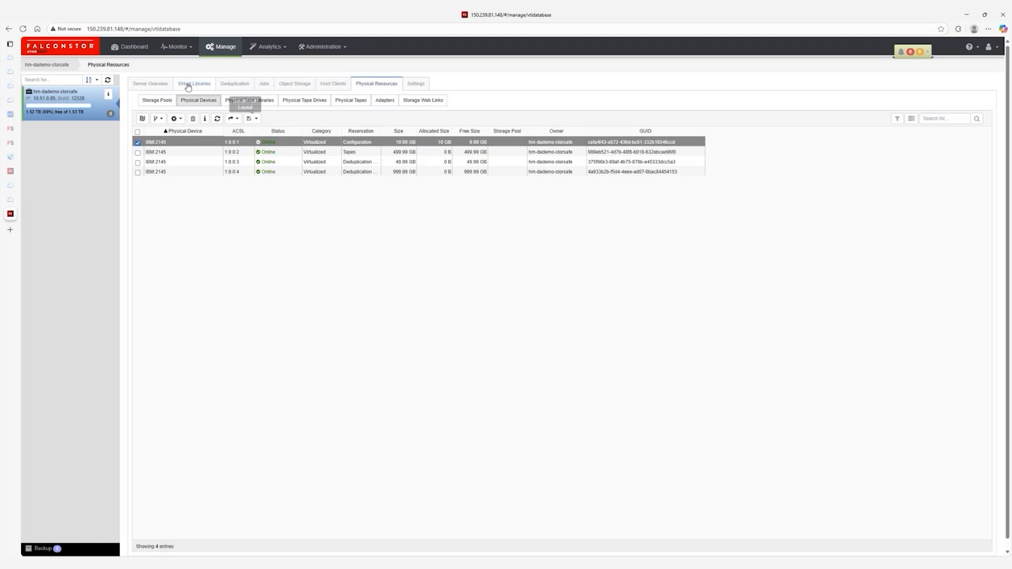
Create the deduplication repository with the 49.99 GB disk as Index/Folder and 999.99 GB as Data.
left_click(218, 118)
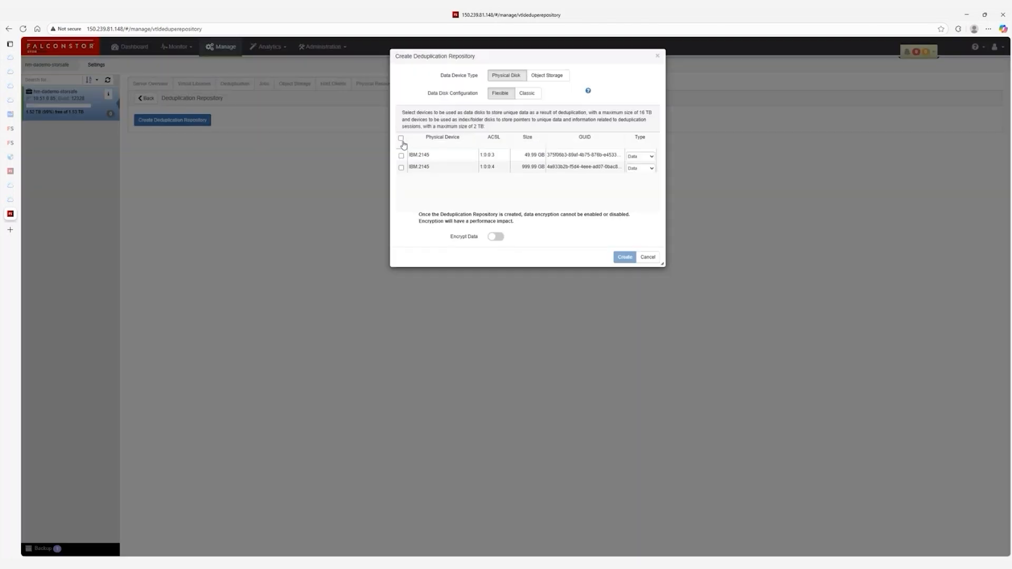
left_click(401, 138)
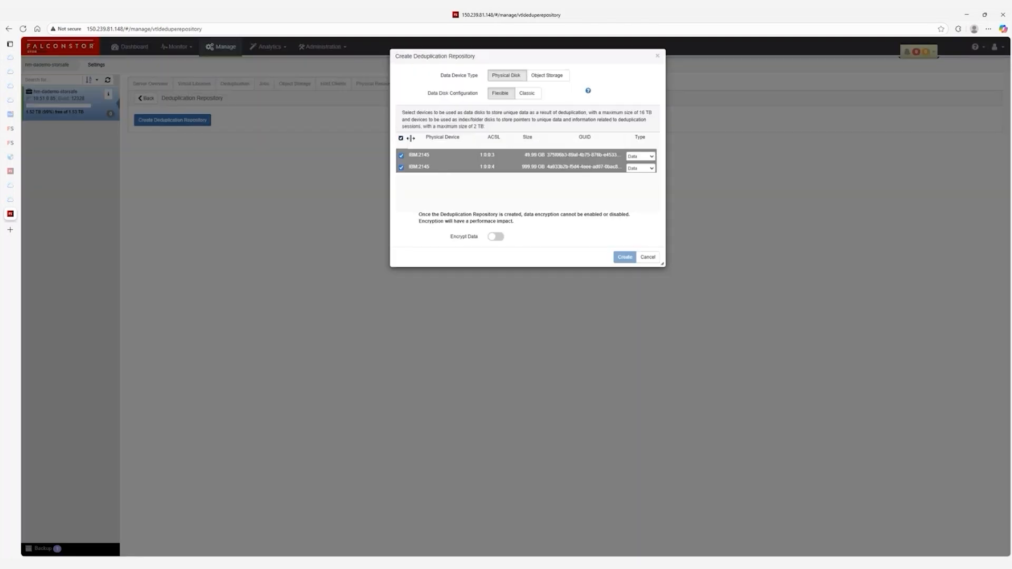
left_click(640, 157)
left_click(609, 179)
left_click(654, 156)
left_click(641, 179)
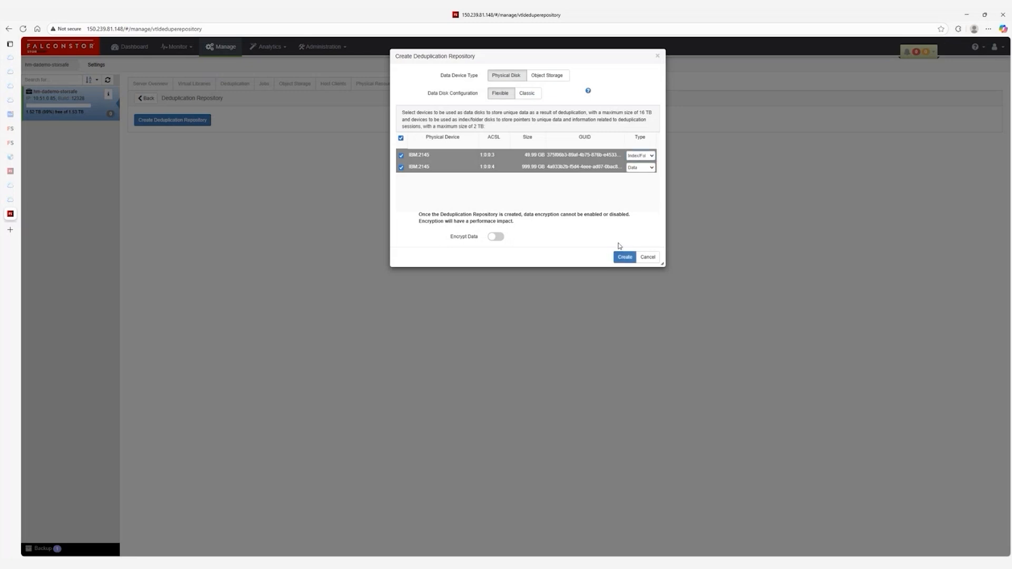
left_click(623, 256)
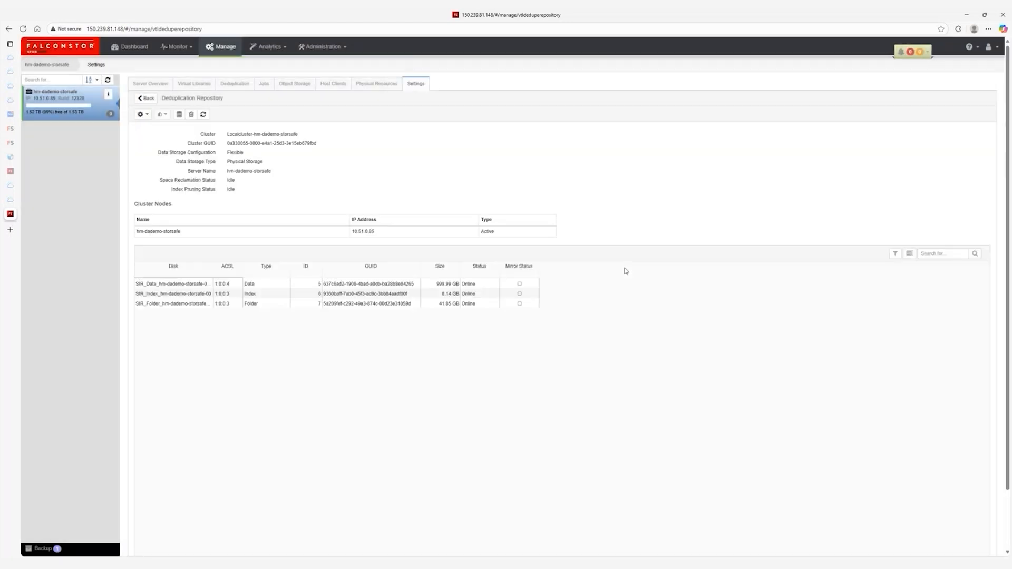
Create a FALCON-TS3500L32 library with IBM-ULT3580-TD8 drives, capacity on demand and 999 slots.
left_click(194, 83)
left_click(143, 118)
left_click(510, 98)
type("ts")
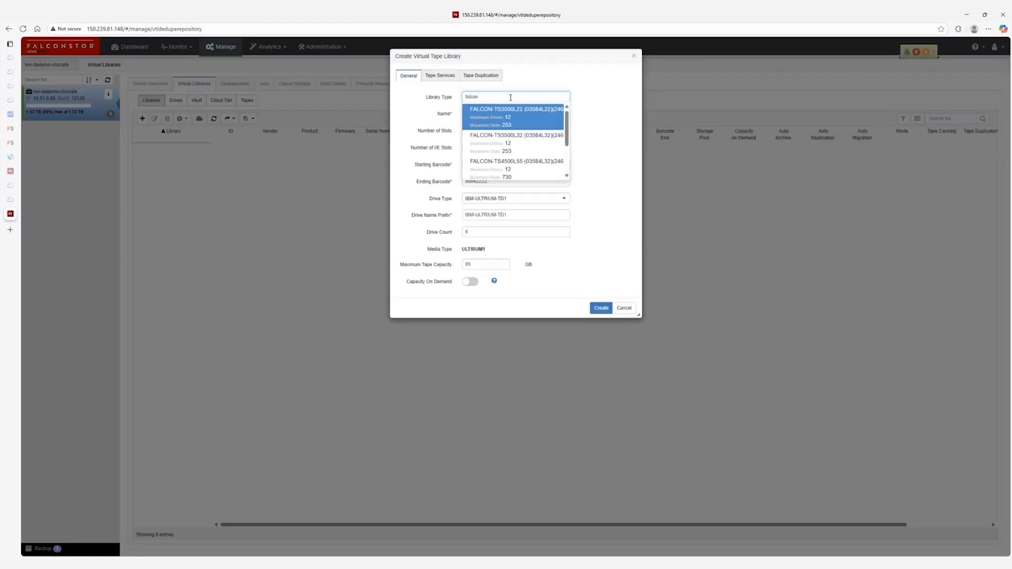
left_click(519, 138)
left_click(503, 231)
left_click(525, 264)
left_click(514, 230)
left_click(515, 308)
left_click(471, 313)
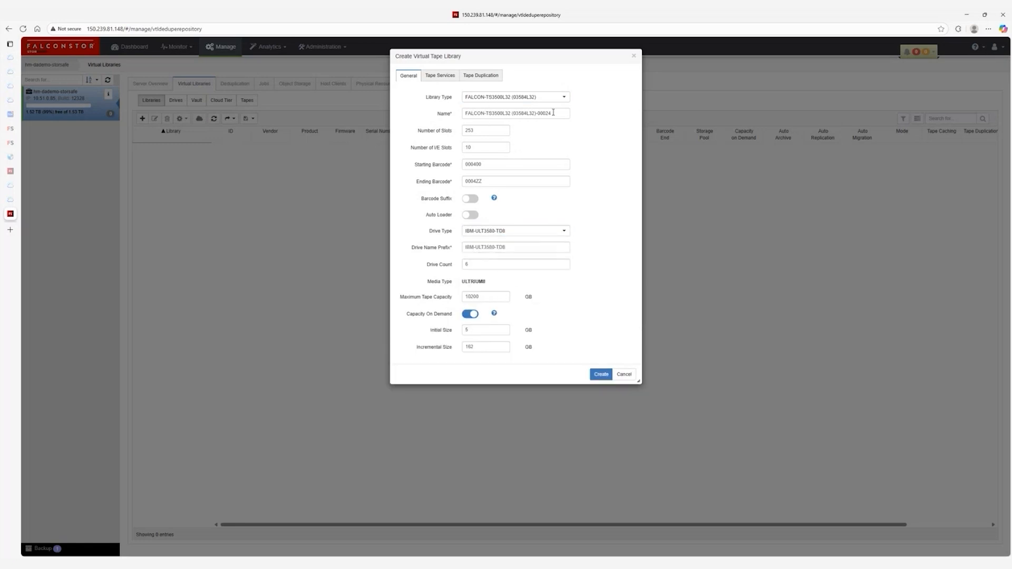
double_click(475, 132)
left_click(600, 376)
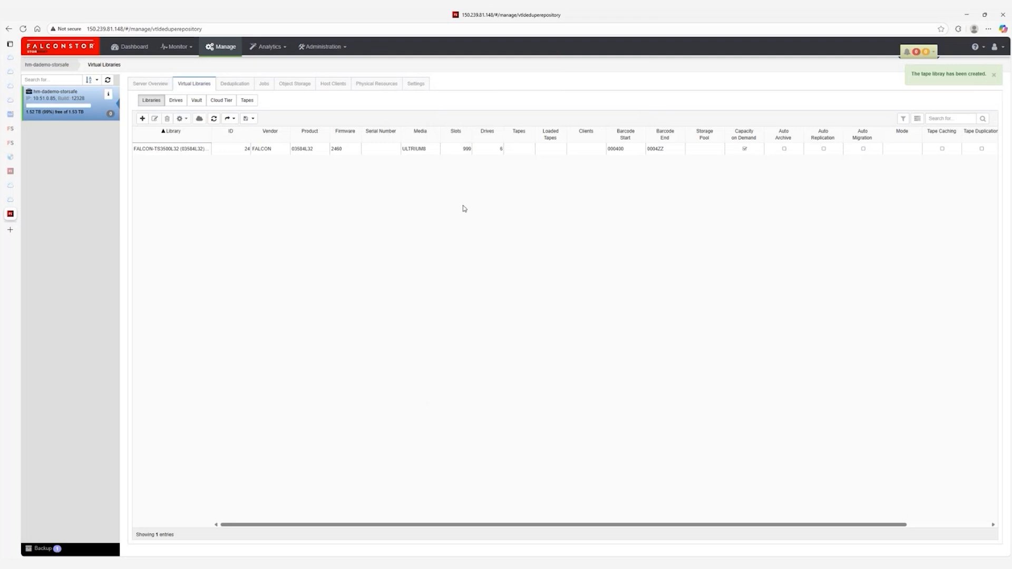
Edit the new library to switch on a setting, then review its update settings.
left_click(179, 151)
left_click(182, 119)
left_click(155, 119)
left_click(473, 200)
left_click(597, 317)
left_click(188, 150)
double_click(188, 150)
left_click(624, 318)
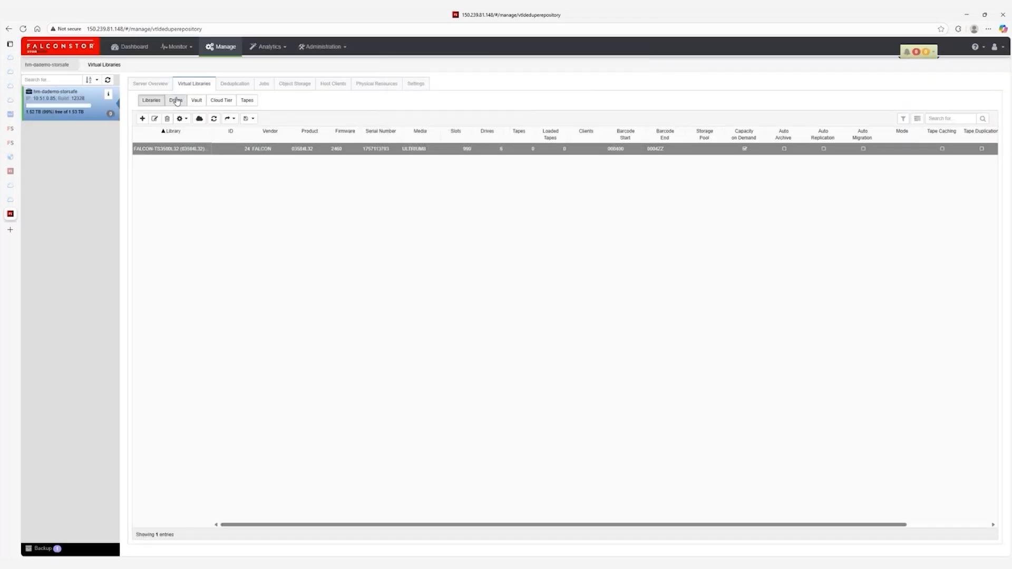
Begin creating tapes for the new library on physical device storage, with Number of Tapes set to 10.
left_click(182, 119)
left_click(196, 131)
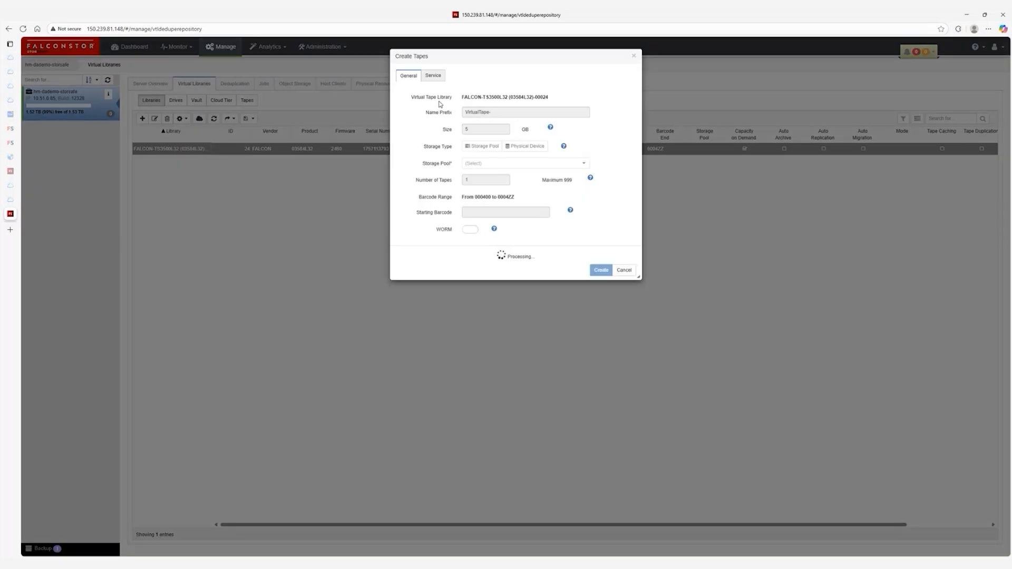
left_click(478, 164)
left_click(525, 146)
double_click(475, 190)
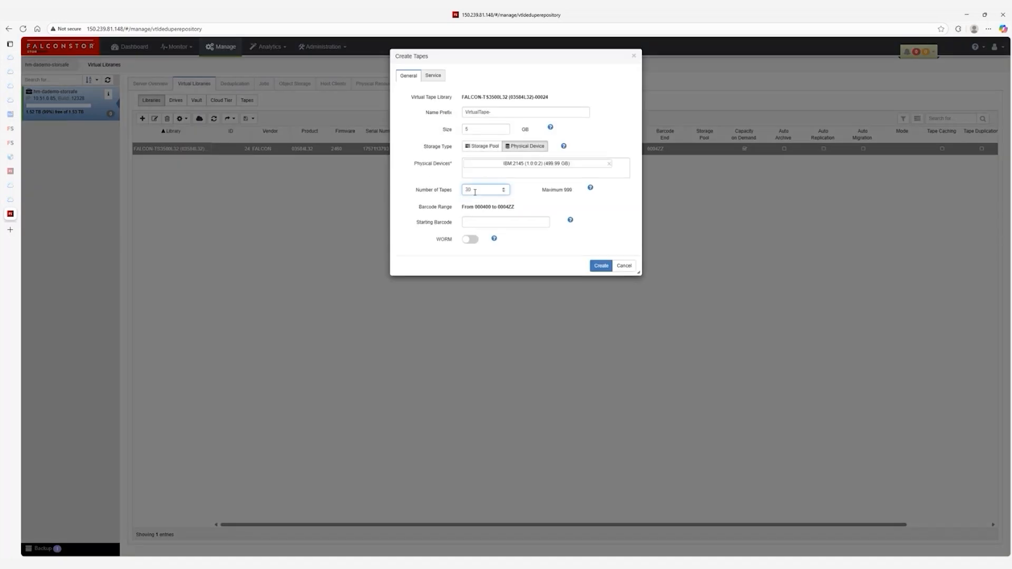
key("BackSpace")
key("BackSpace")
type("10")
Assign the tapes to Default_Policy, create them, and check the deduplication policies.
left_click(434, 77)
left_click(482, 114)
left_click(482, 128)
left_click(603, 142)
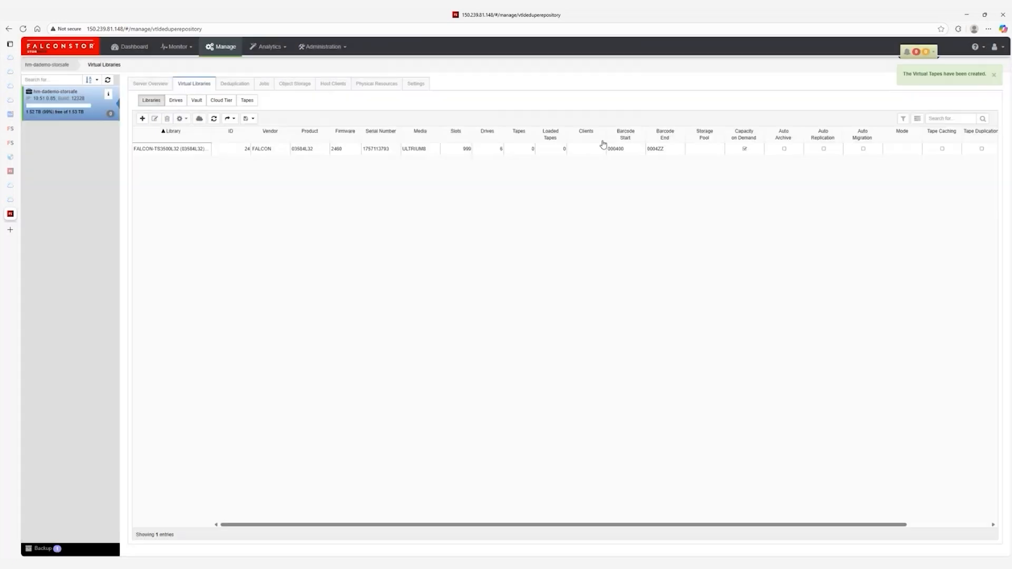
left_click(235, 83)
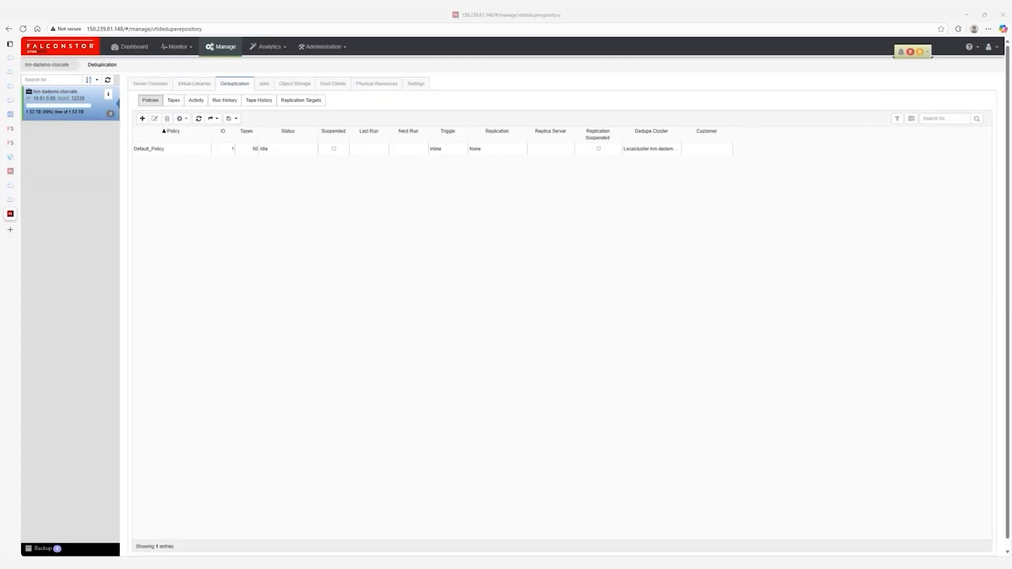